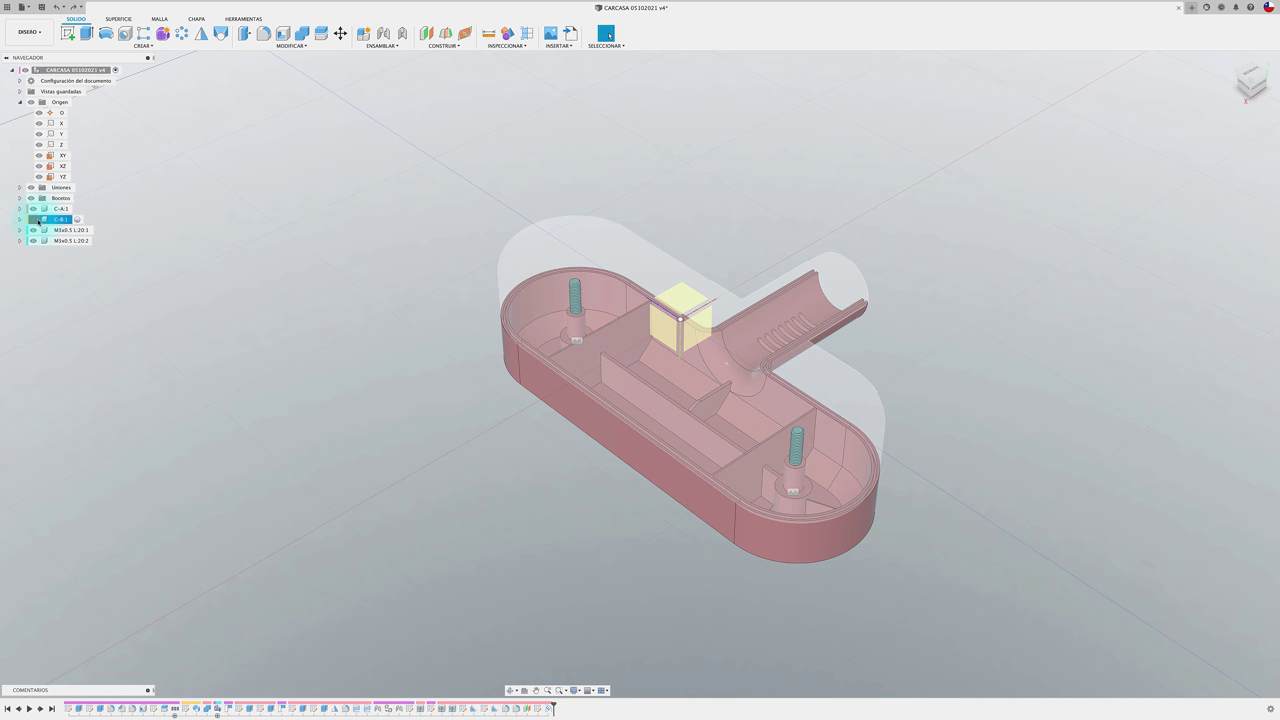
Step: Hide the lid C-B:1 and both M3x0.5 L:20 screws, leaving only C-A:1 visible
left_click(34, 219)
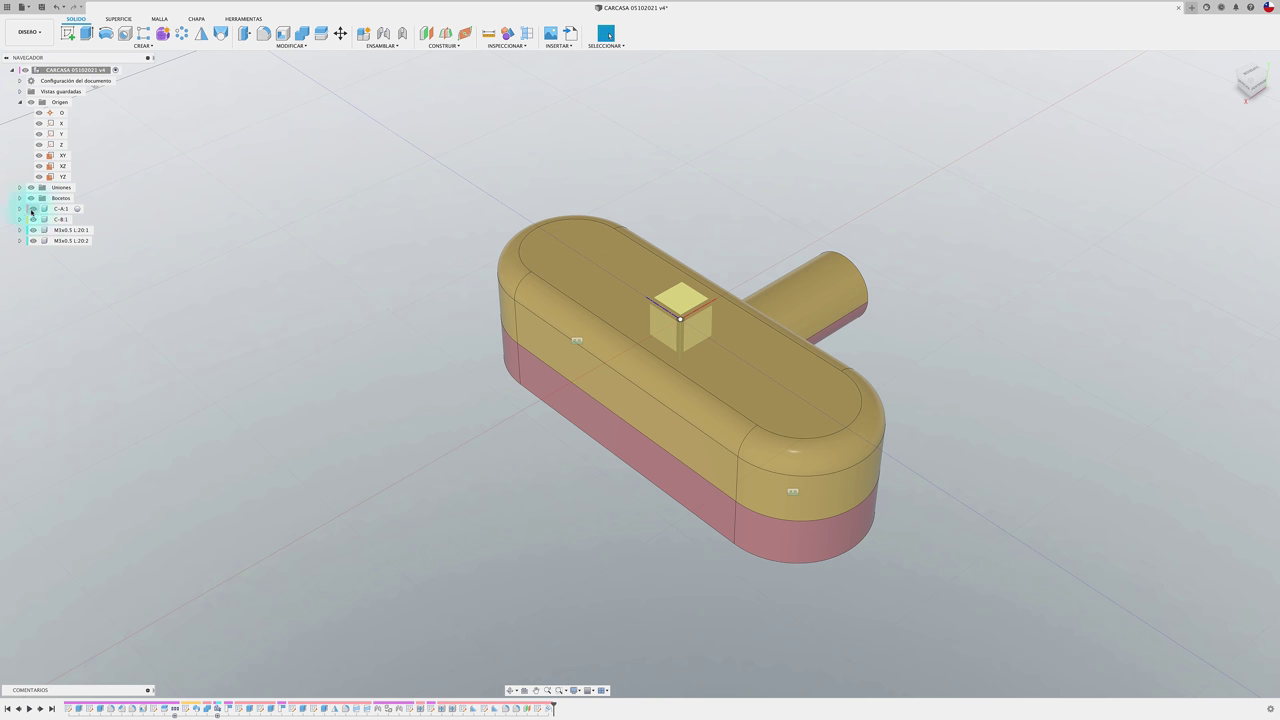
left_click(32, 209)
left_click(250, 292)
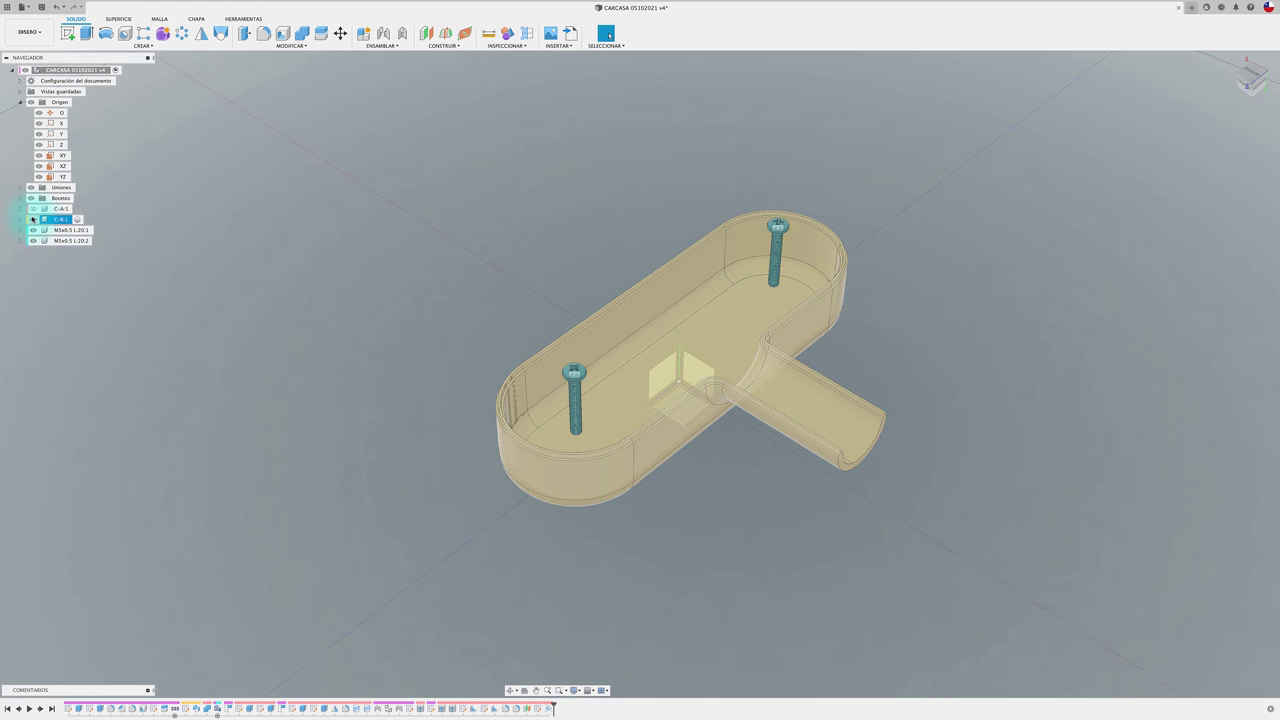
left_click(33, 219)
left_click(33, 209)
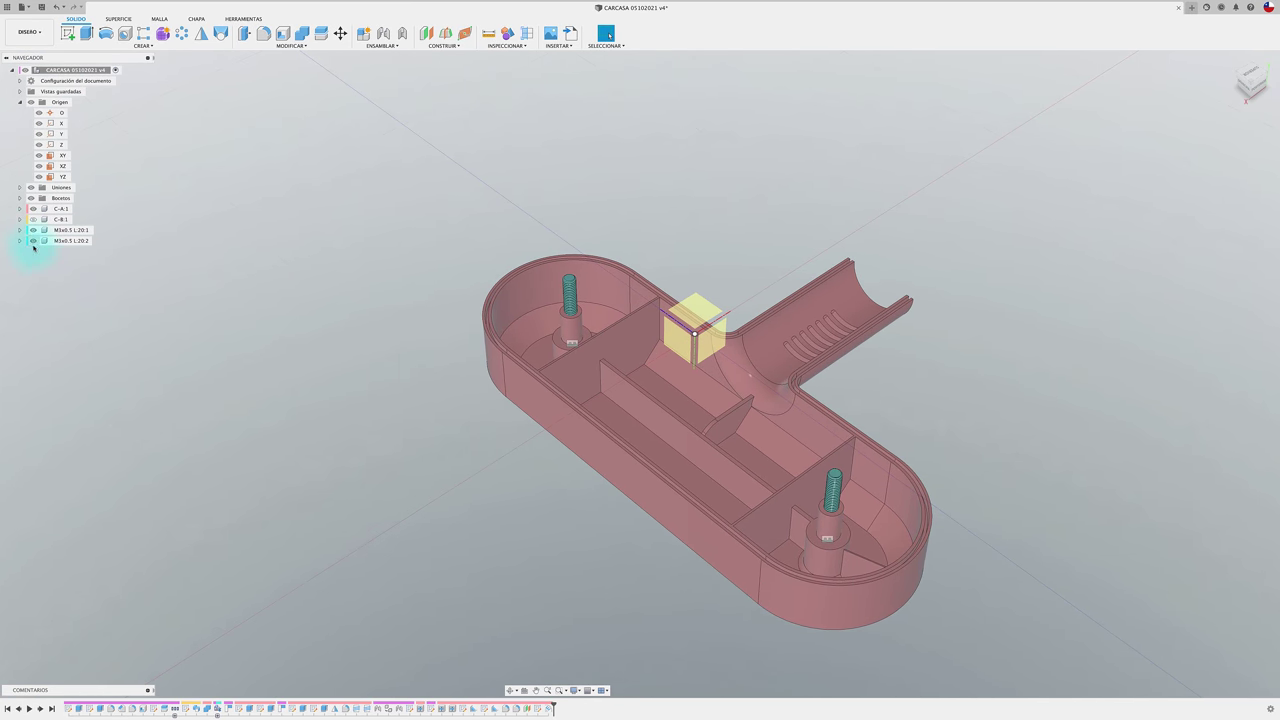
left_click(33, 241)
left_click(35, 231)
scroll(293, 275, "up", 3)
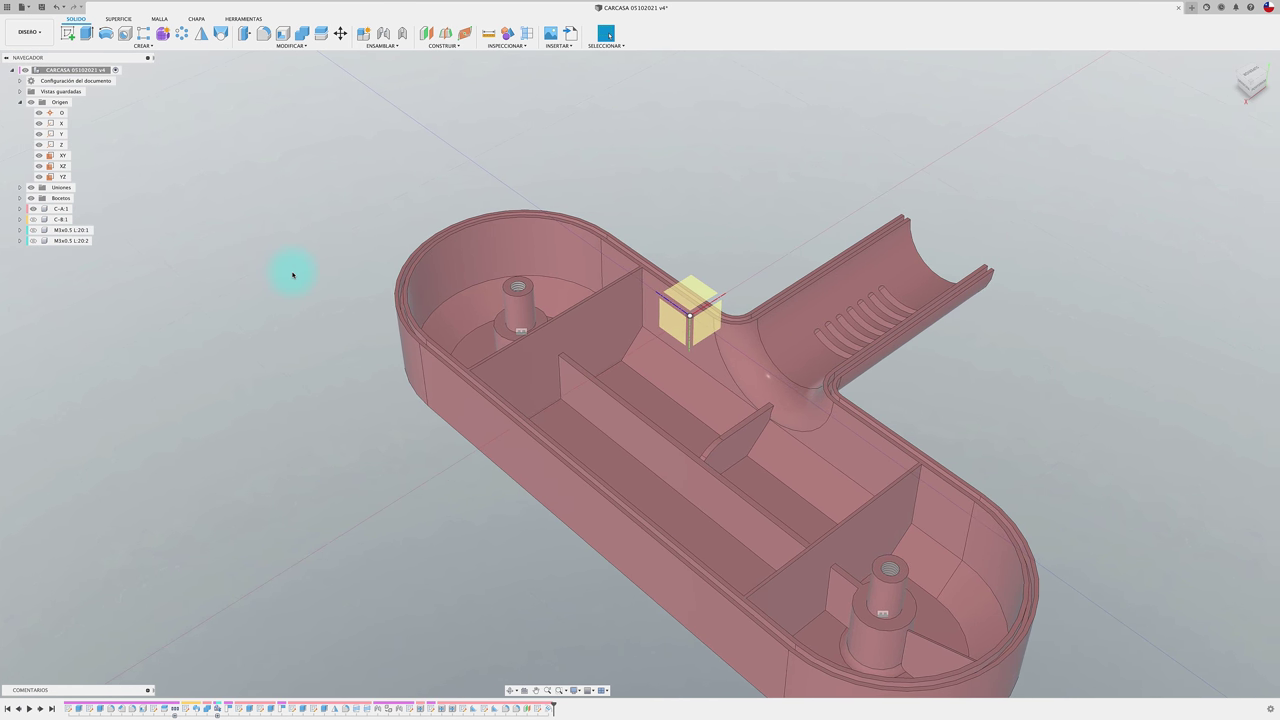
left_click(490, 38)
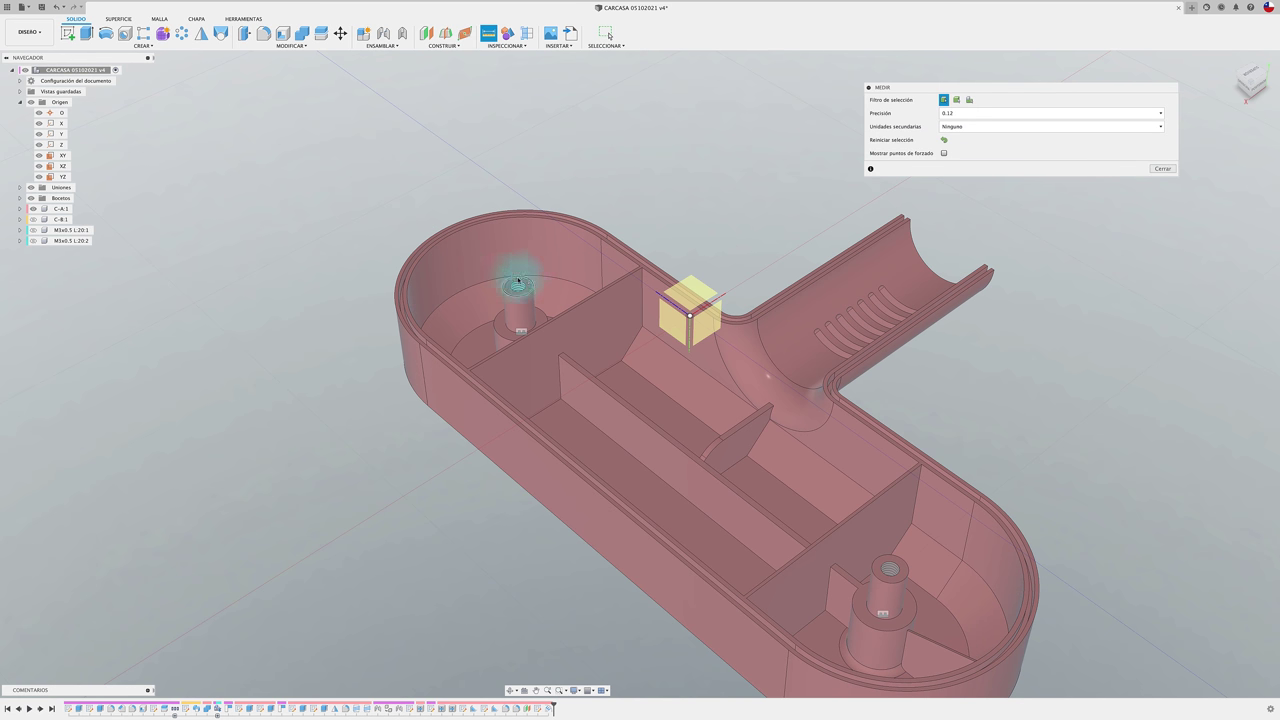
scroll(512, 283, "up", 3)
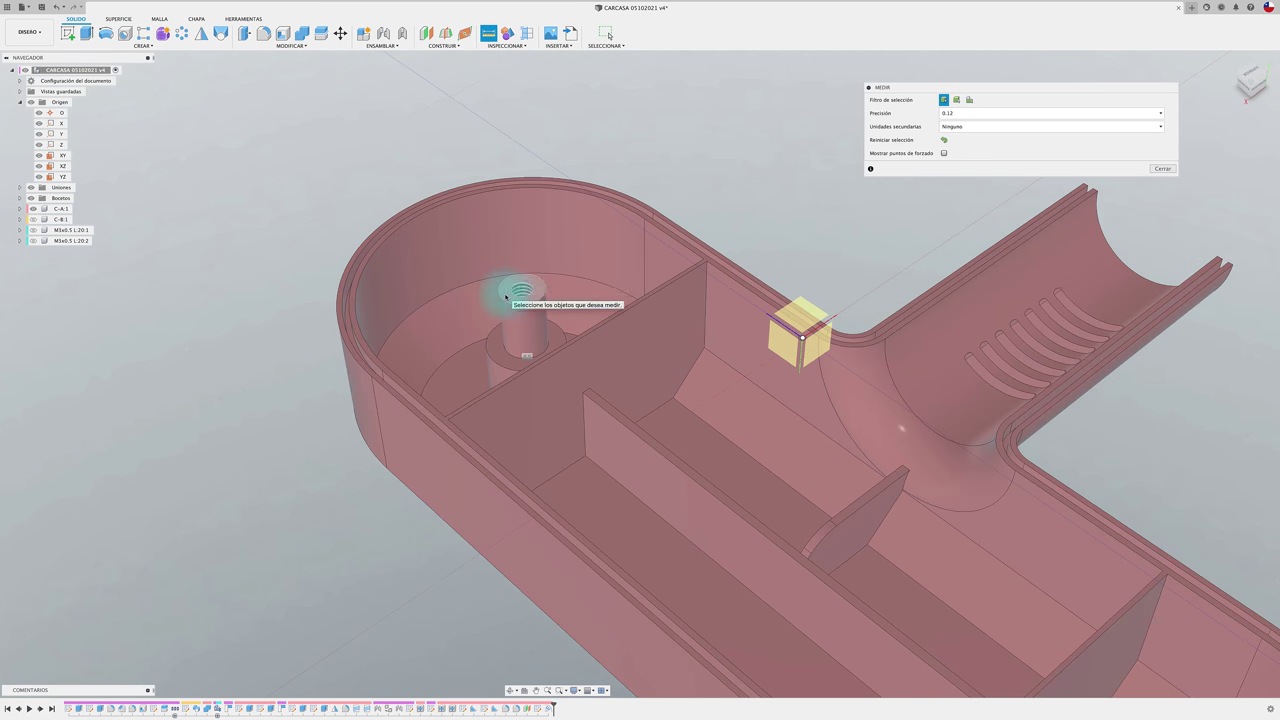
left_click(514, 286)
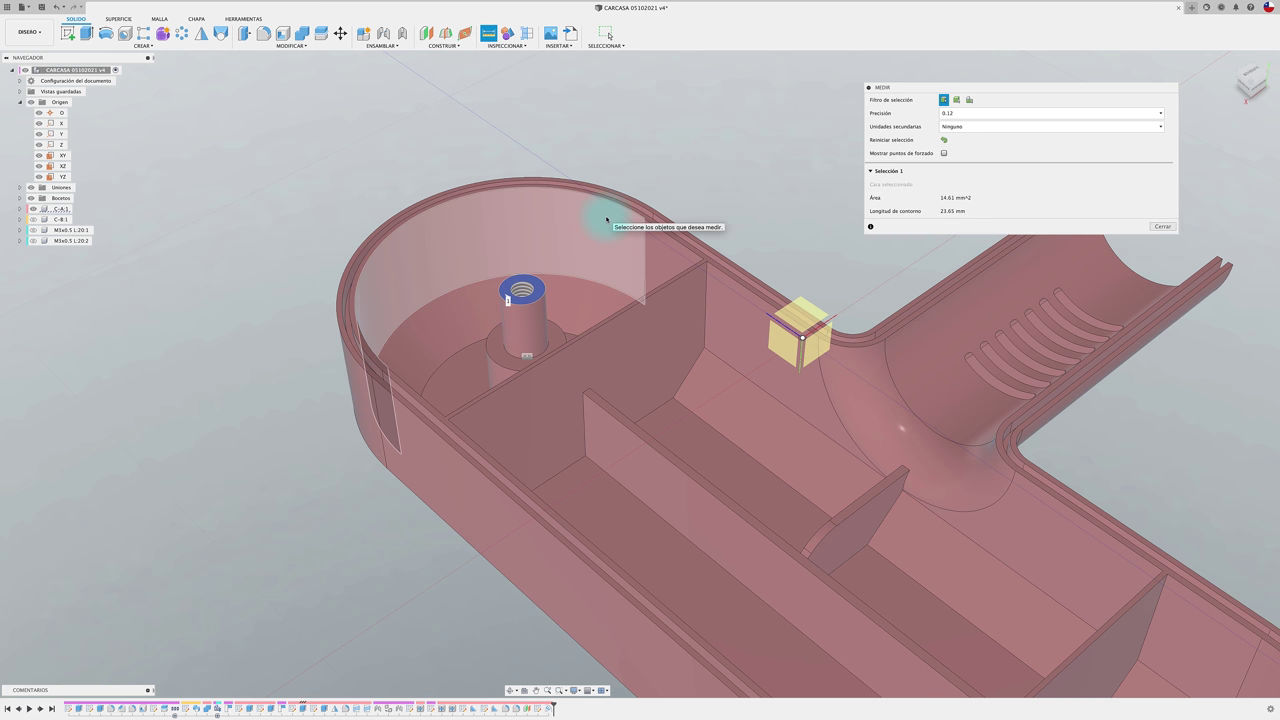
scroll(606, 218, "down", 5)
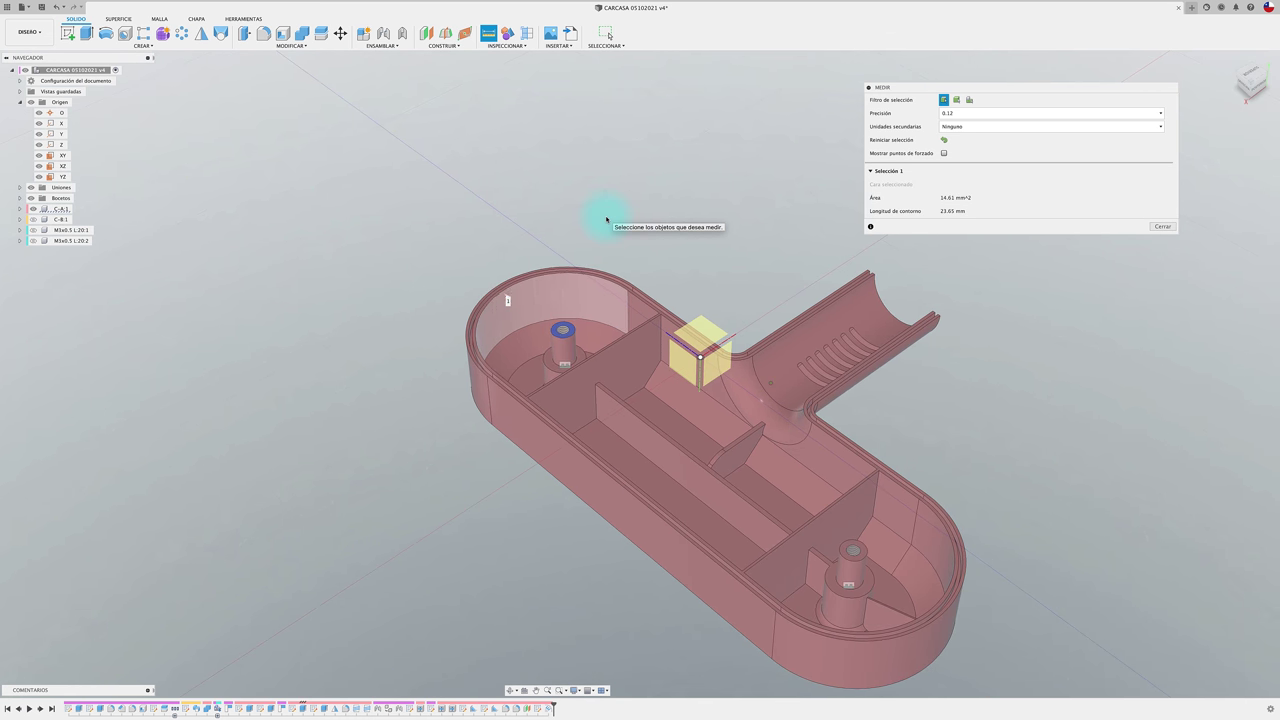
left_click(1158, 229)
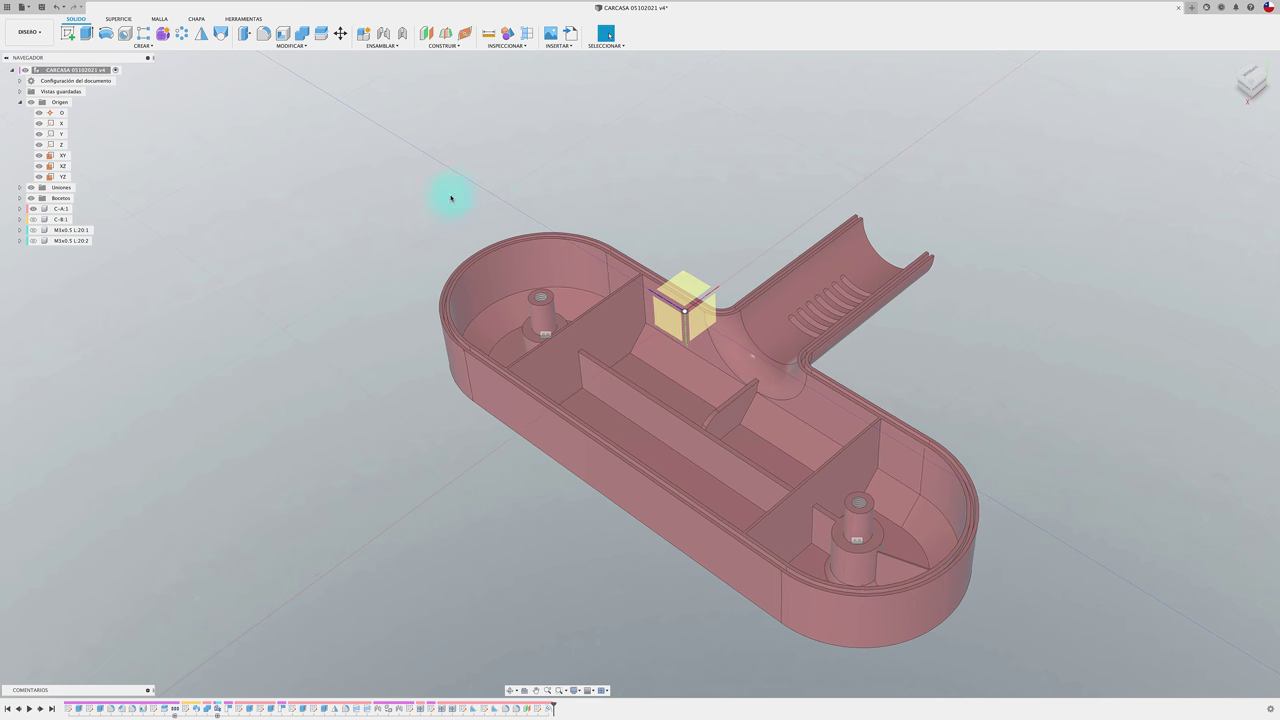
Step: Sketch on the boss top face with a point at each of the two boss centres
scroll(449, 197, "up", 4)
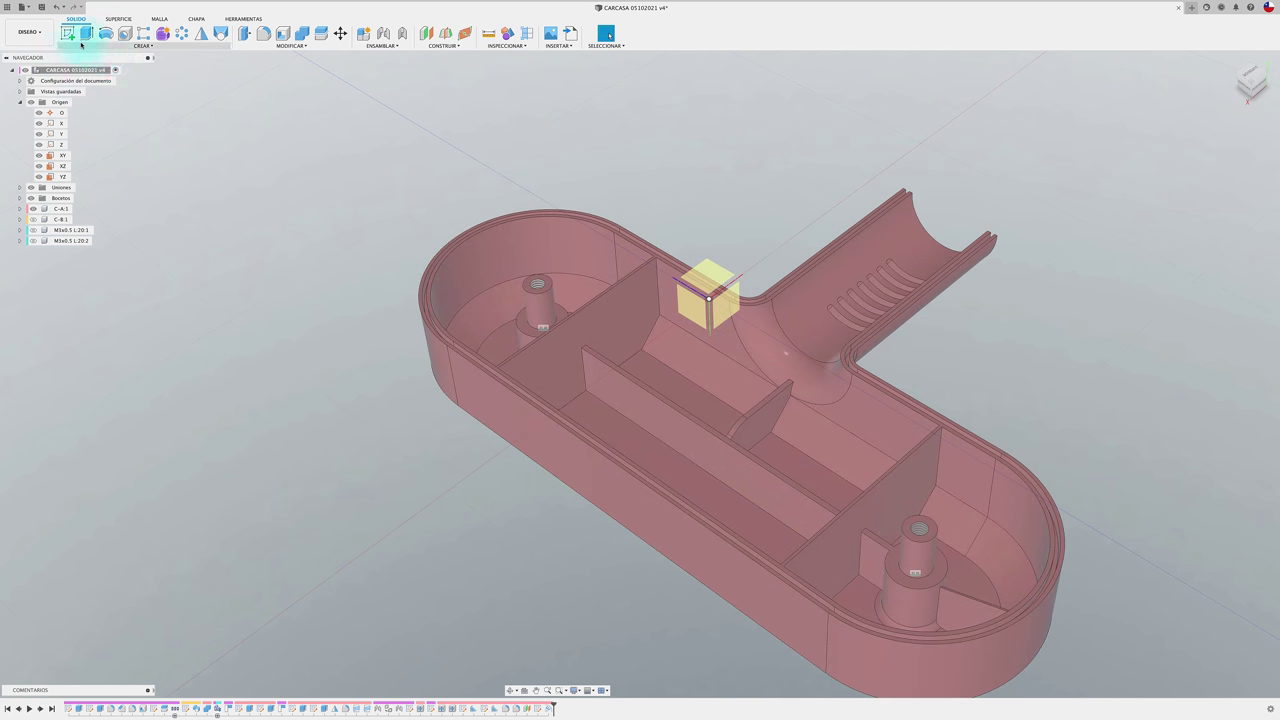
scroll(508, 238, "up", 3)
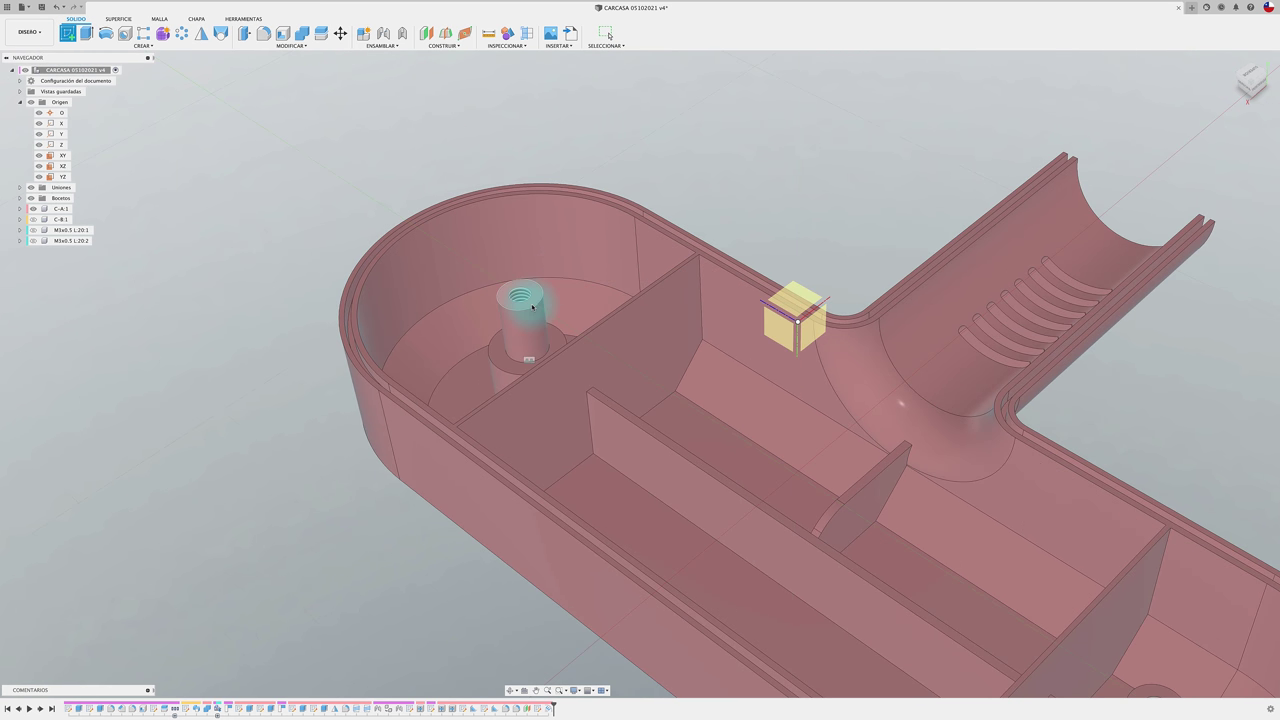
left_click(533, 306)
left_click(516, 296)
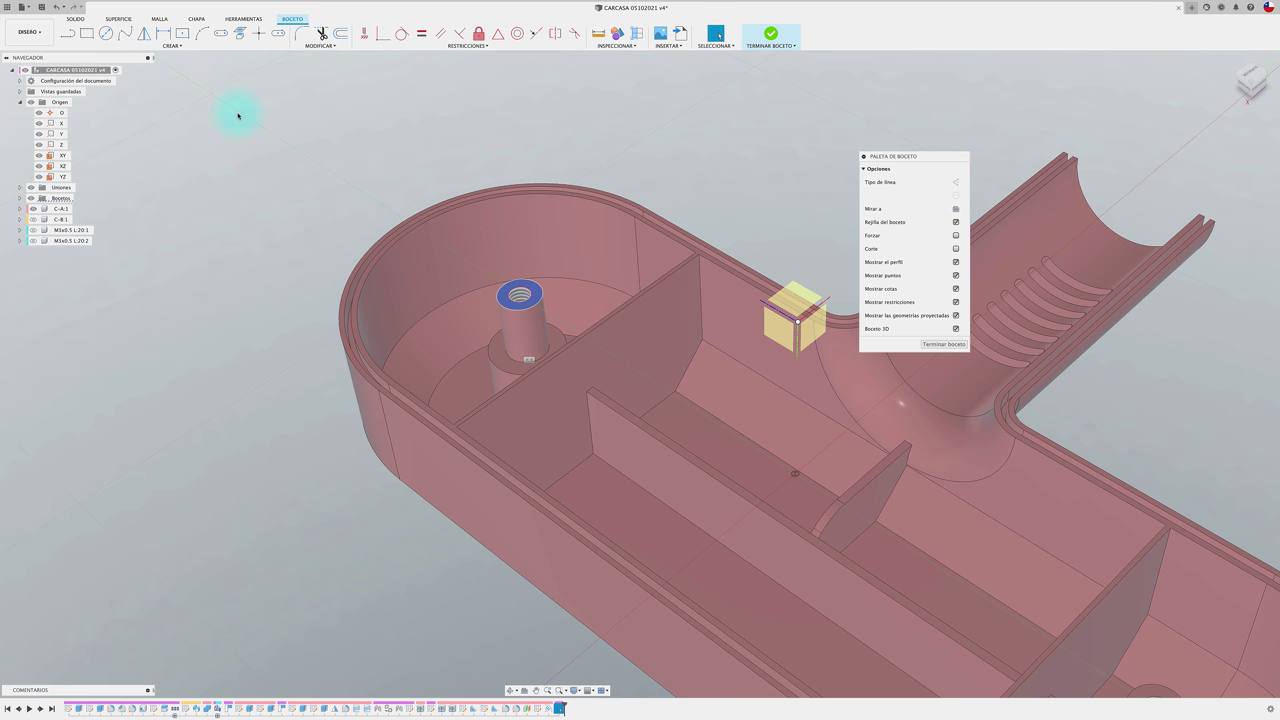
left_click(263, 37)
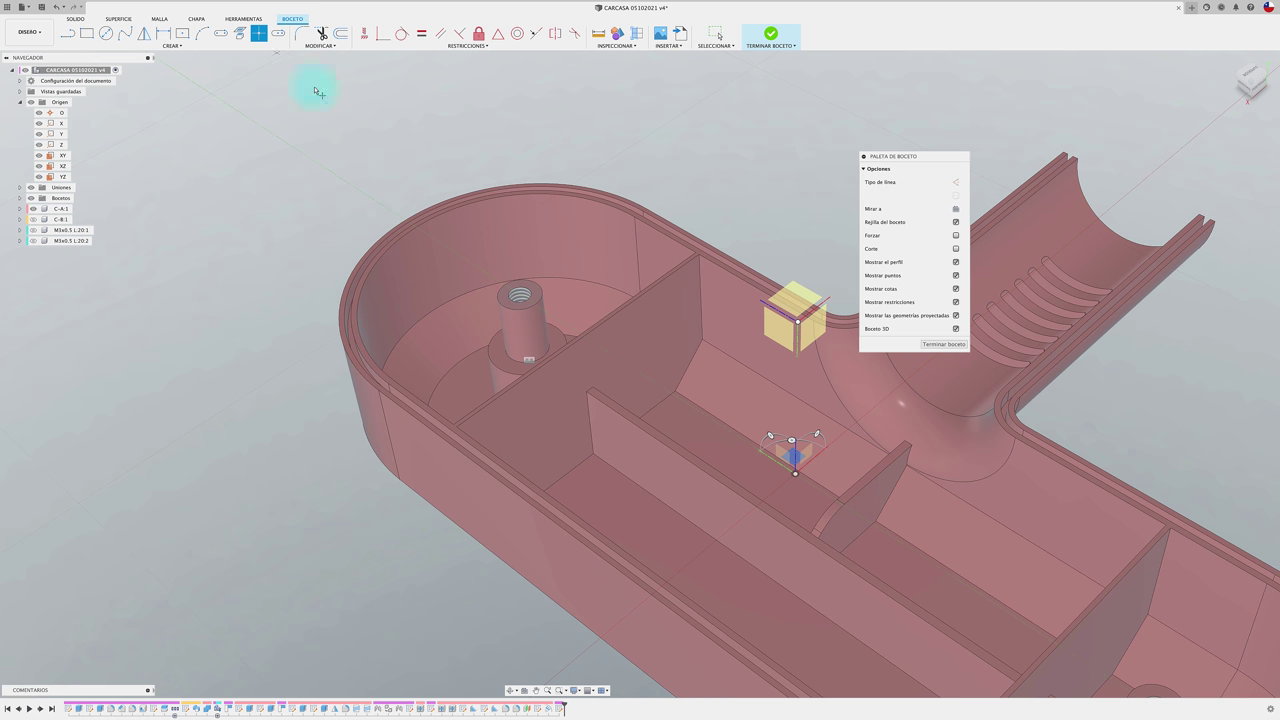
left_click(519, 294)
middle_click_drag(520, 297, 712, 440, "shift")
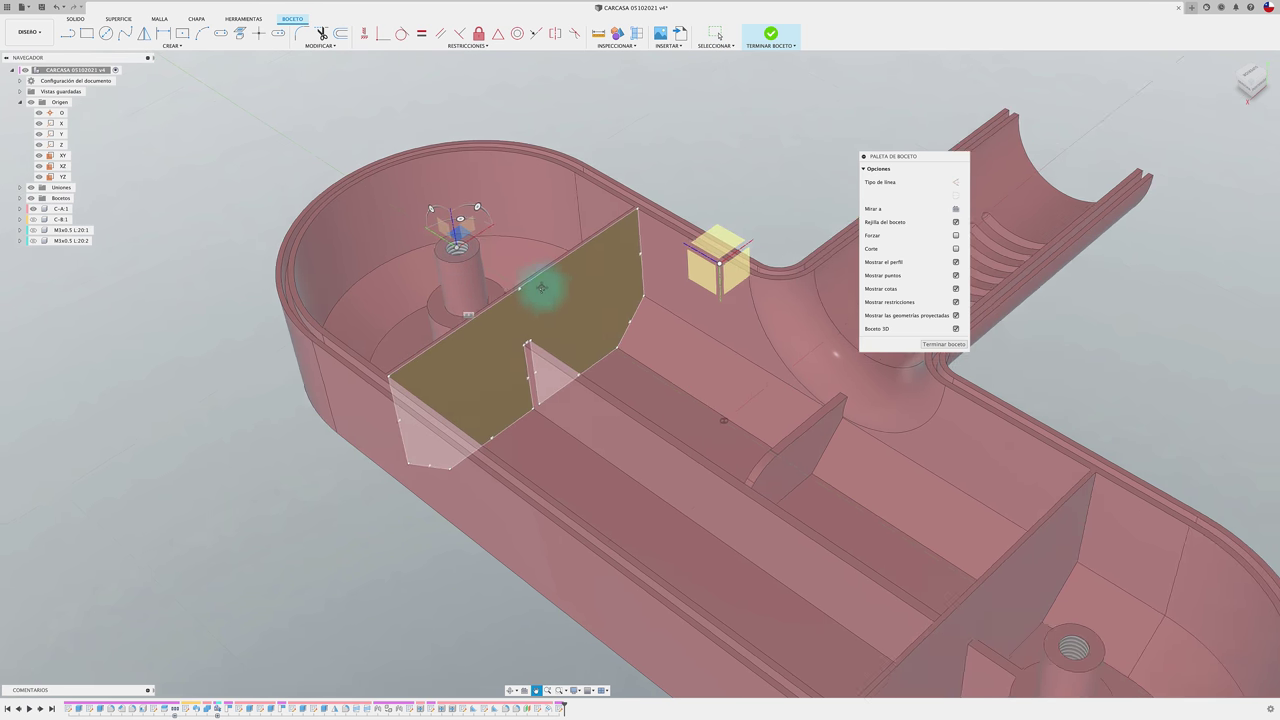
left_click(712, 440)
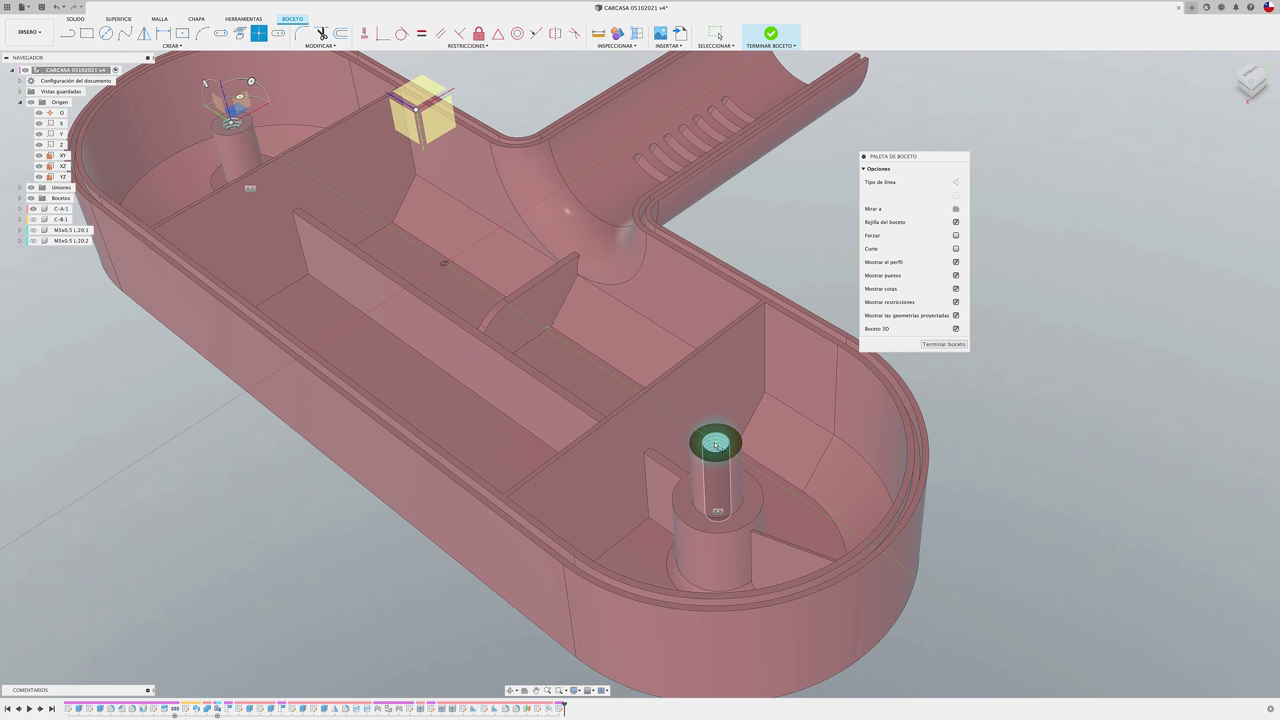
left_click(927, 346)
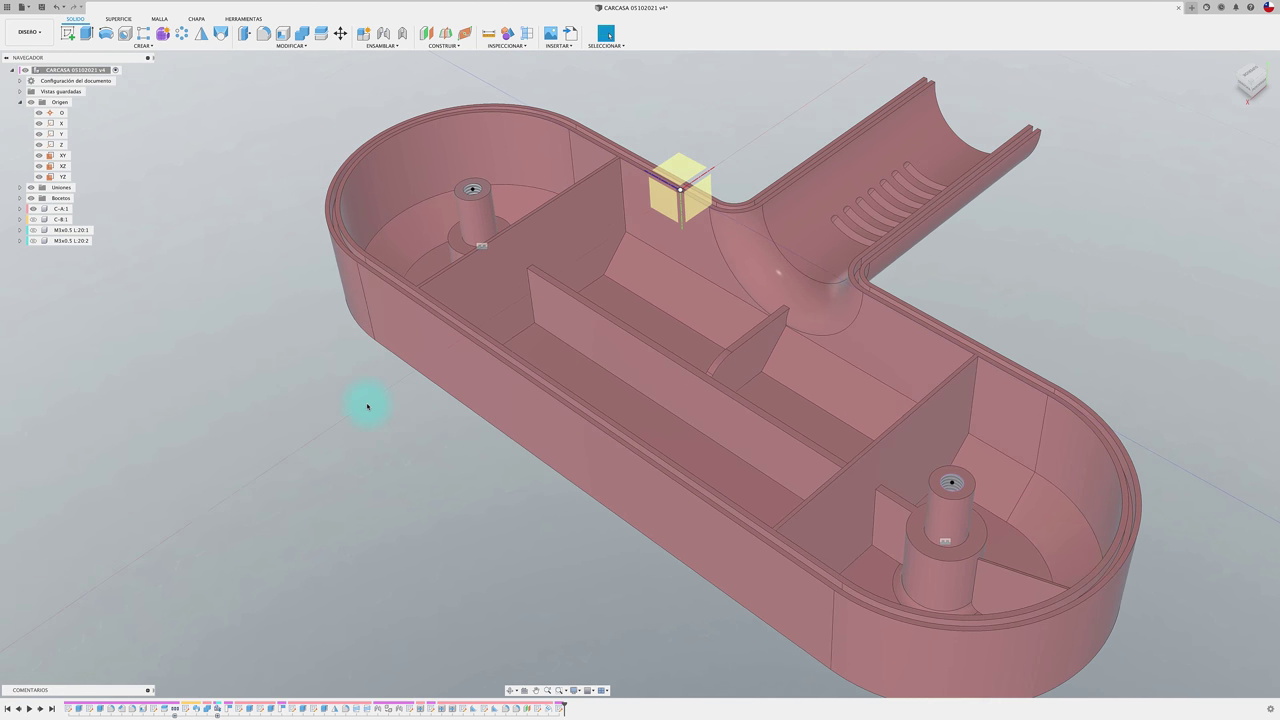
left_click(488, 33)
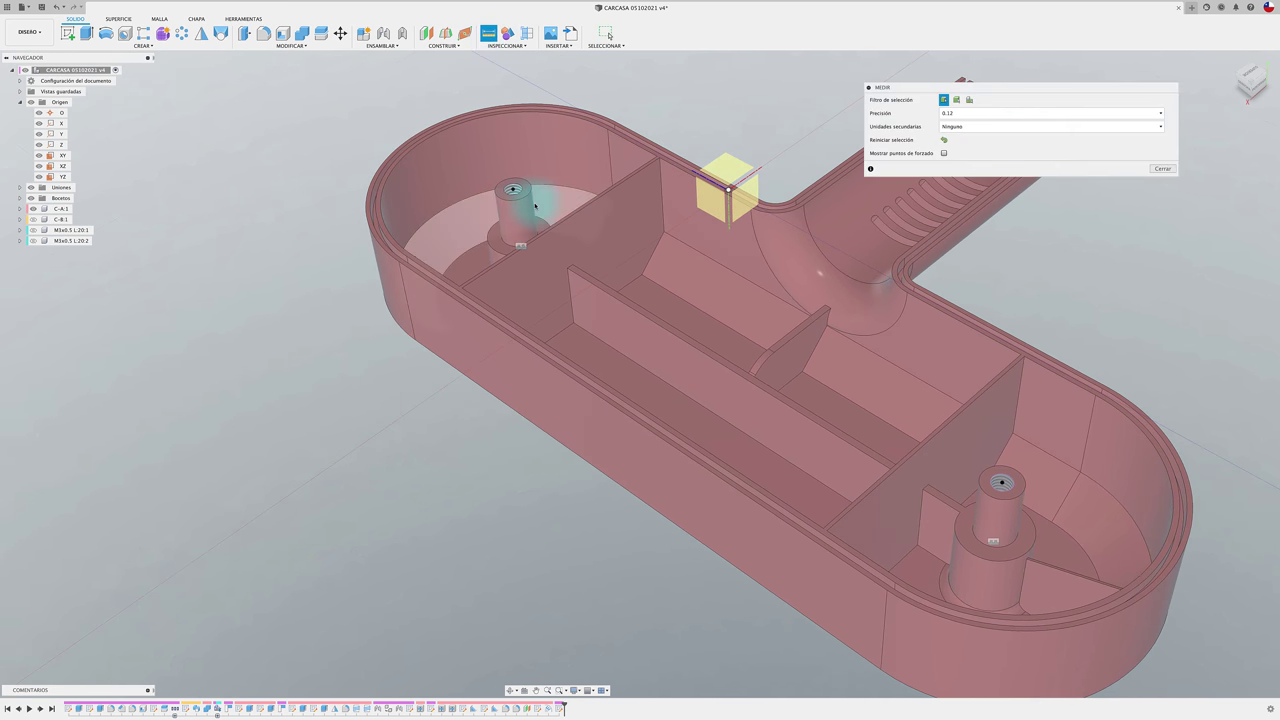
left_click(523, 202)
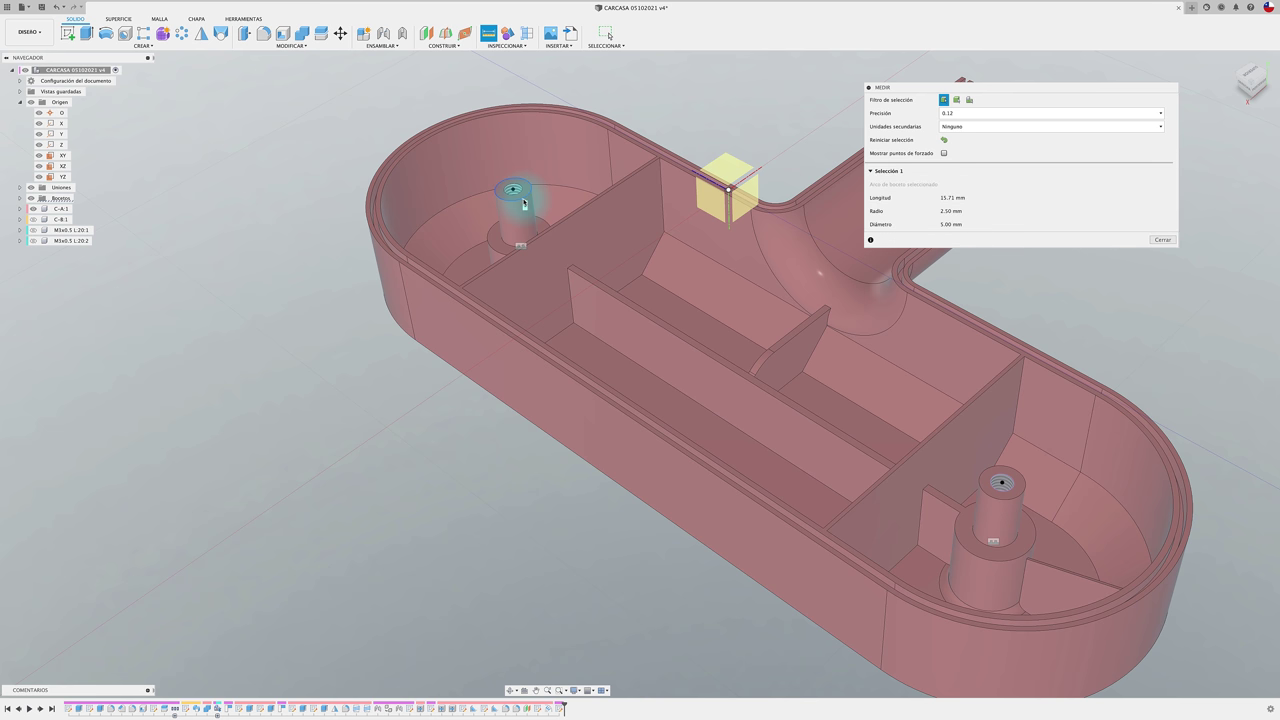
left_click(519, 193)
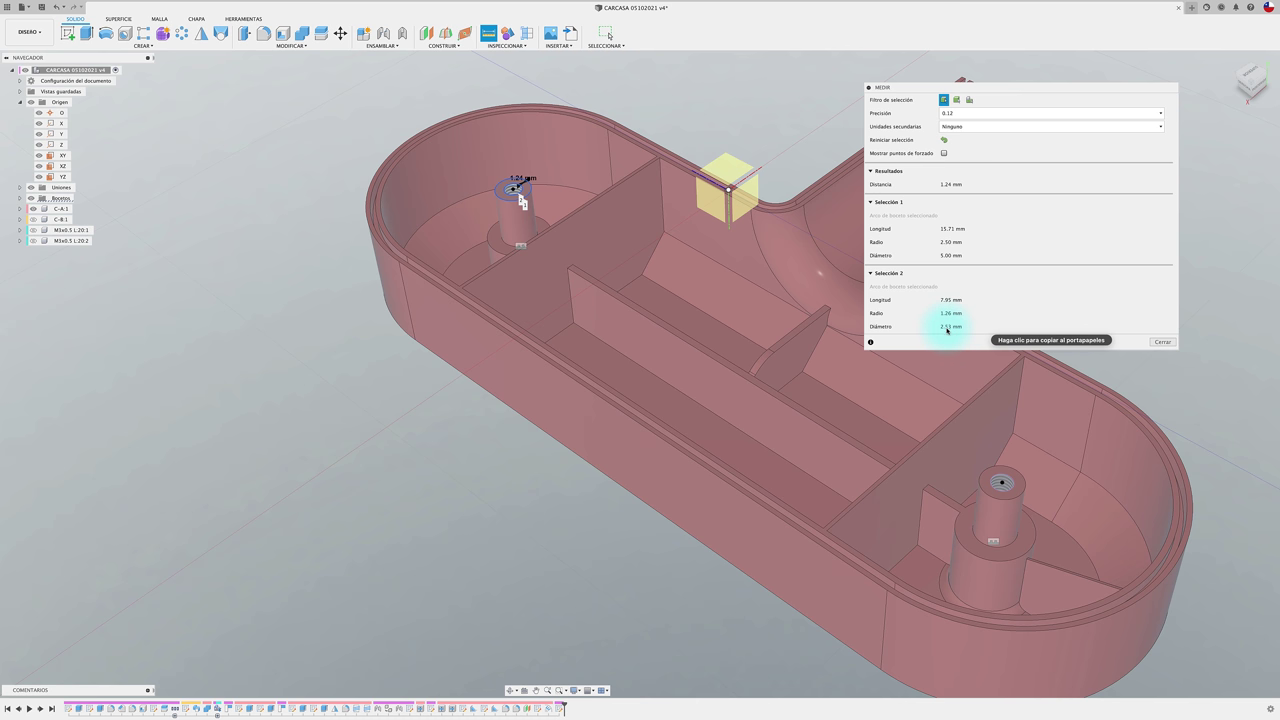
left_click(1160, 342)
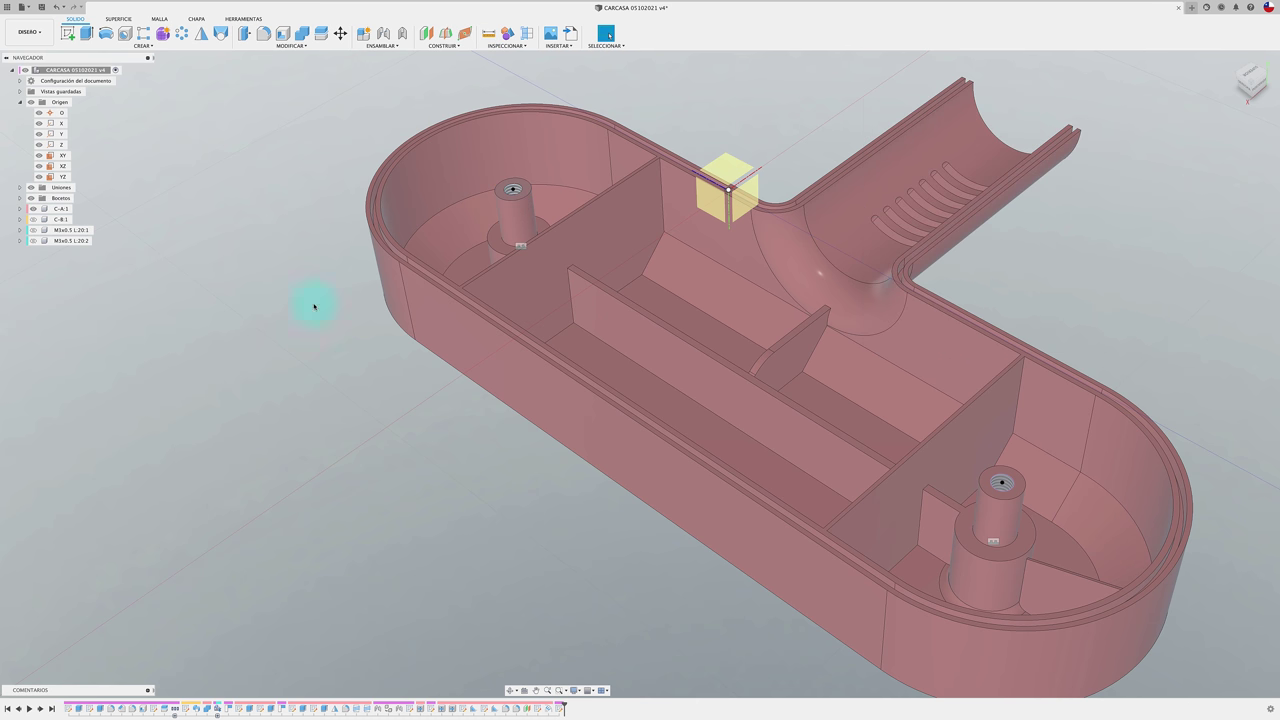
Step: Hide C-A:1, show the lid C-B:1, make it the active component and start a sketch
middle_click_drag(292, 306, 262, 285, "shift")
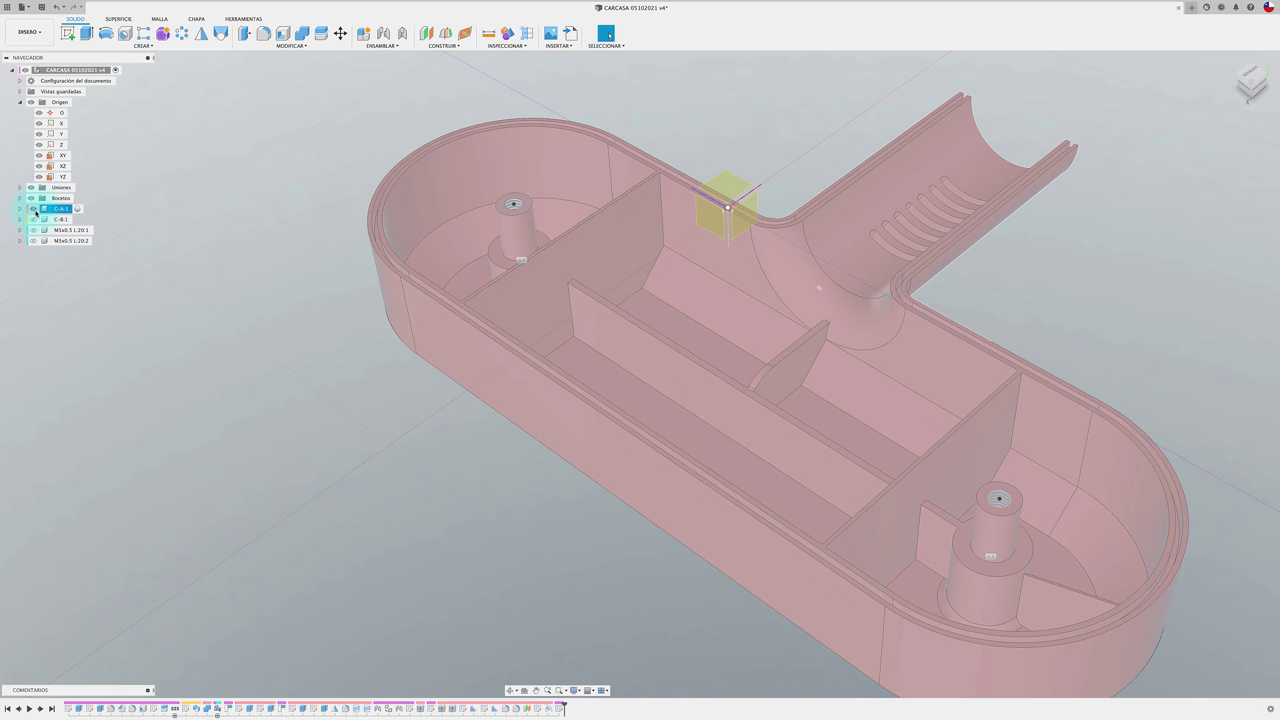
left_click(33, 208)
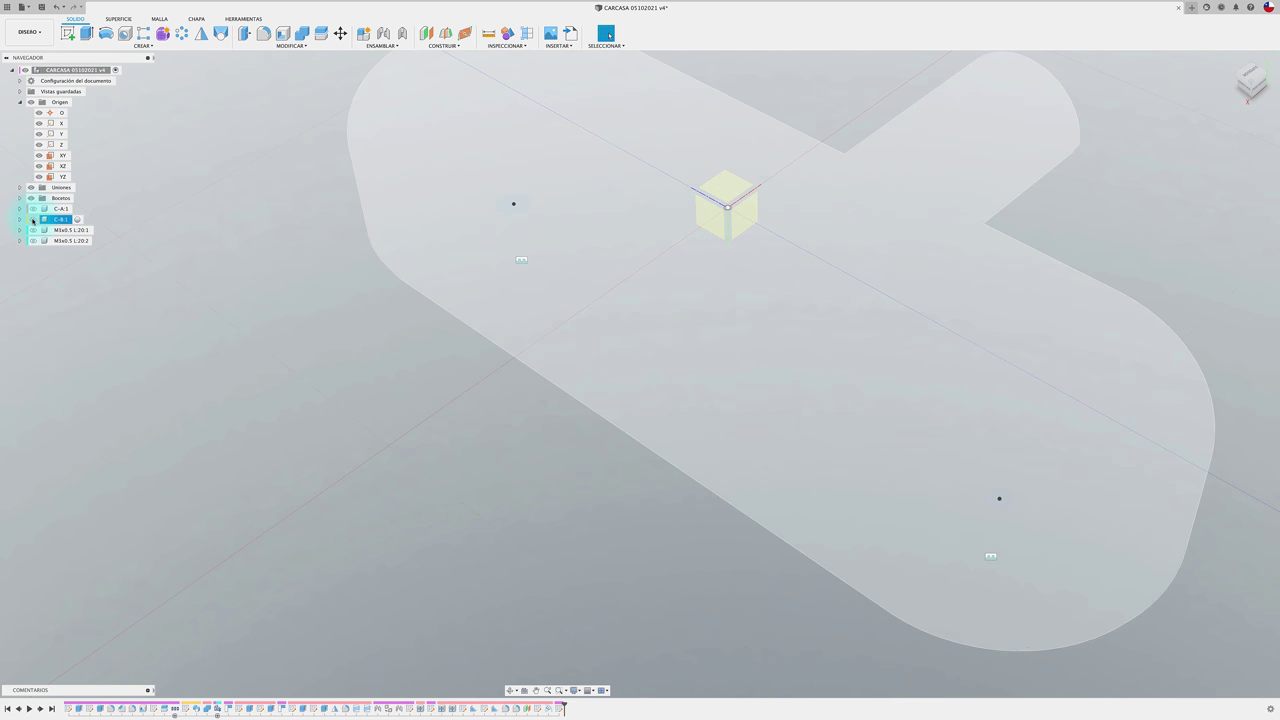
left_click(33, 219)
left_click(75, 220)
left_click(76, 220)
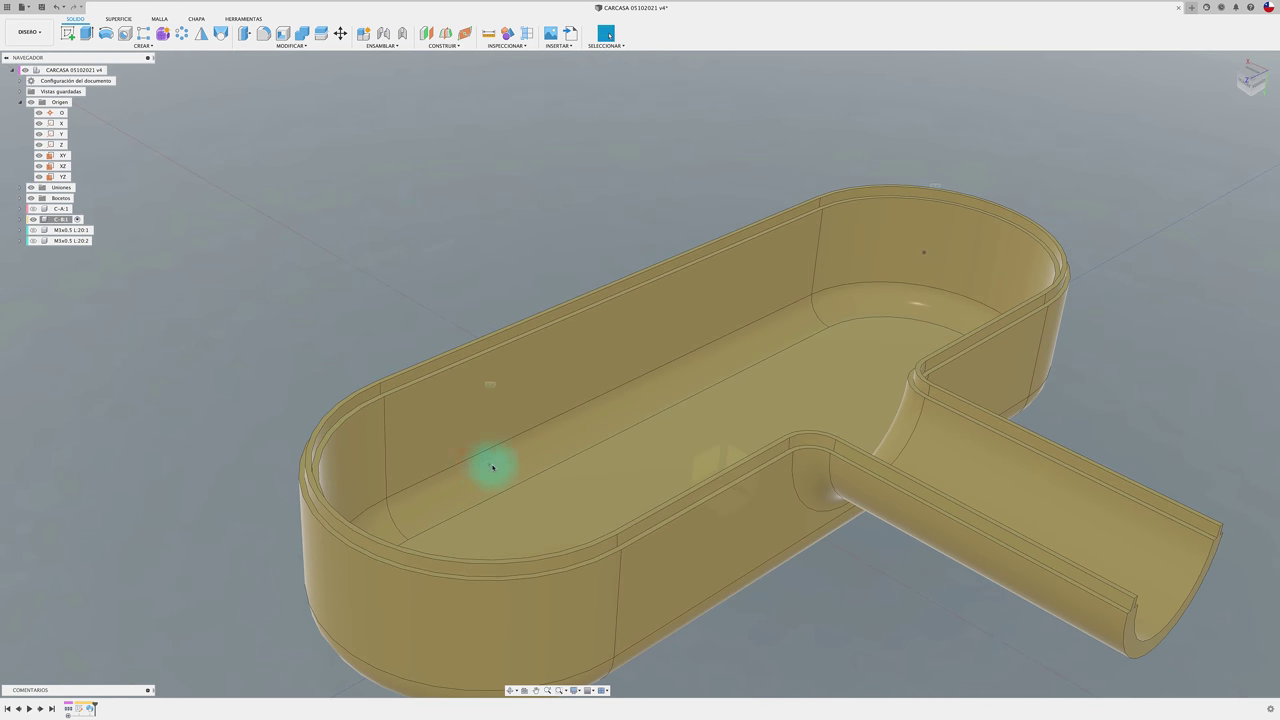
middle_click_drag(243, 251, 231, 214)
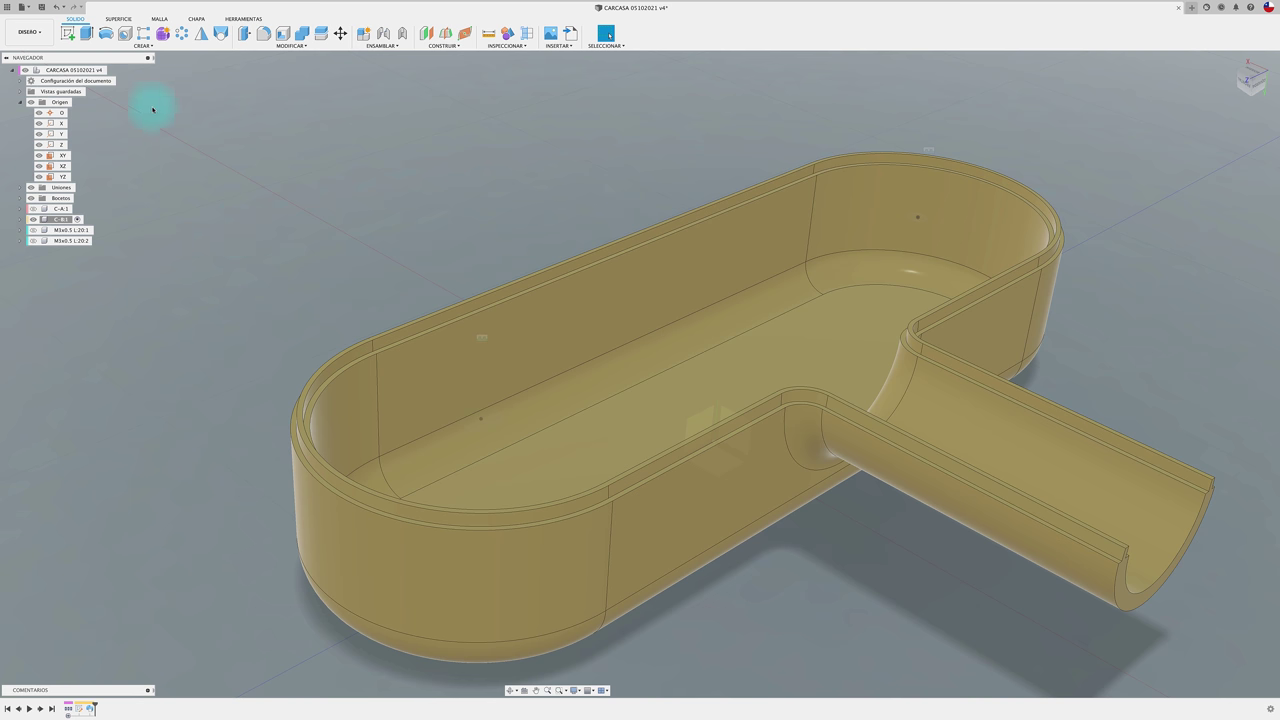
left_click(67, 36)
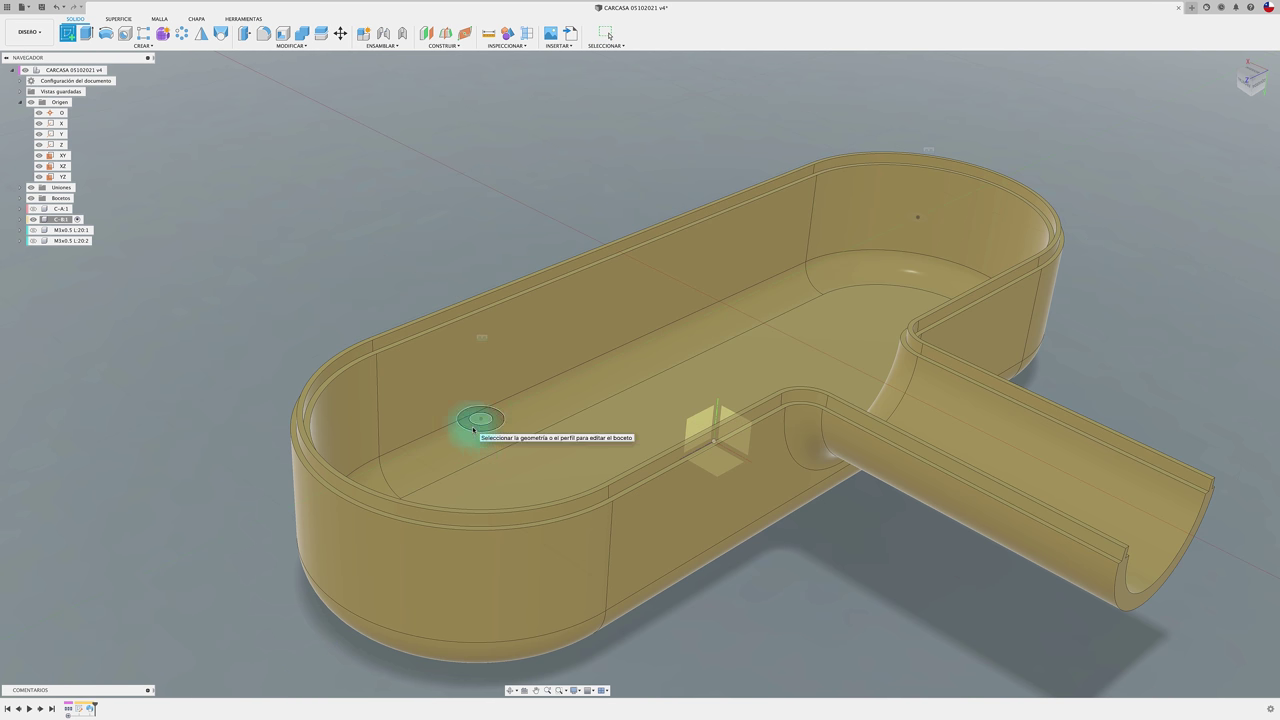
Step: Place the new sketch on the lid's inner floor at the hole
left_click(474, 428)
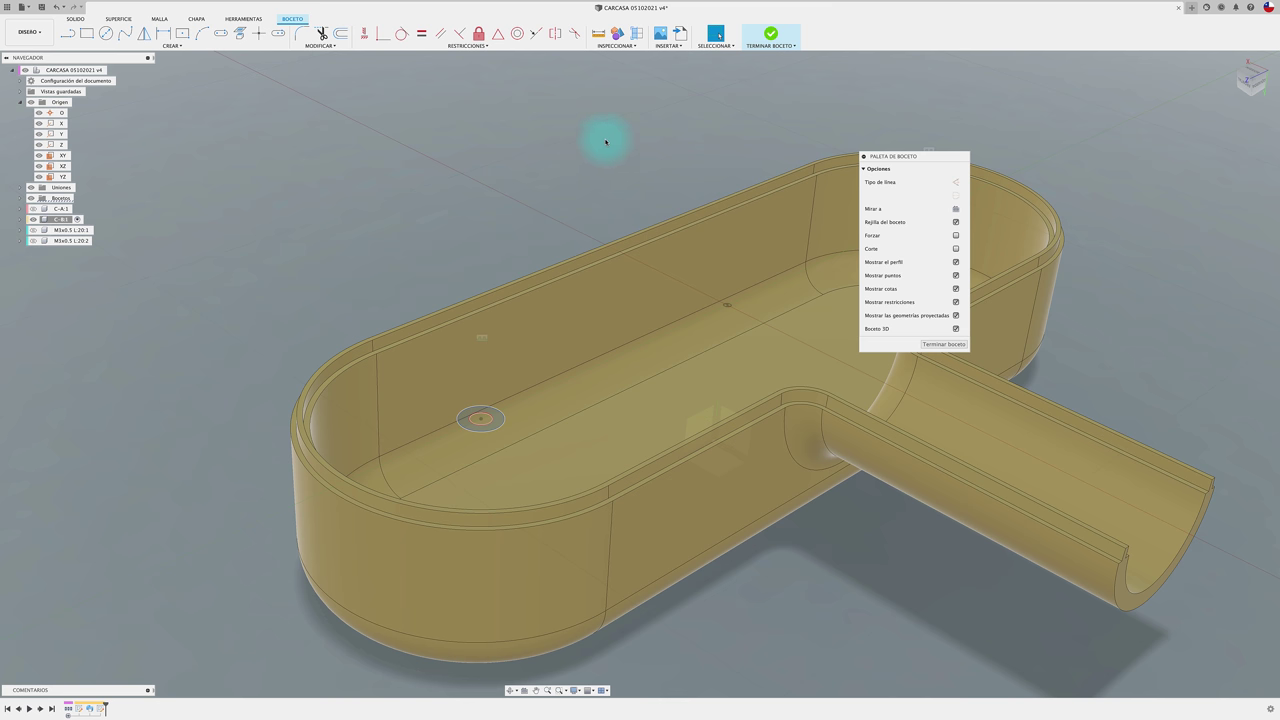
left_click_drag(930, 158, 1026, 163)
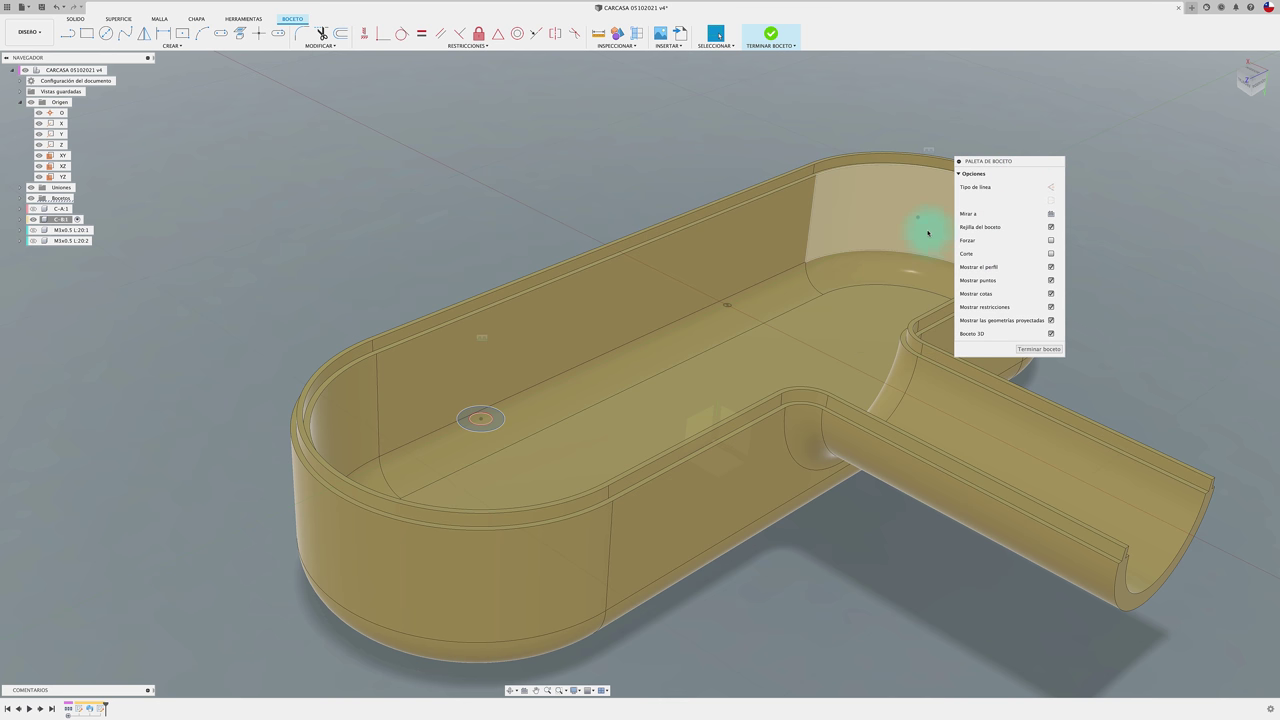
middle_click_drag(917, 228, 857, 229, "shift")
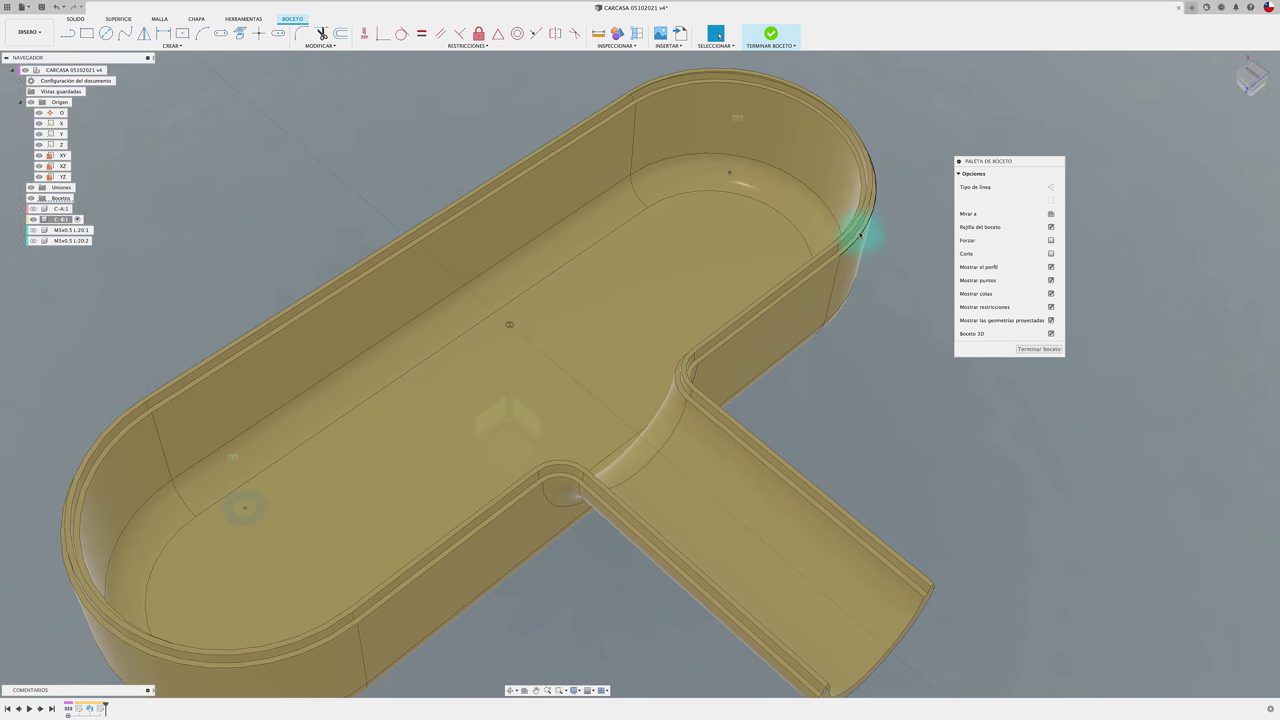
scroll(857, 229, "up", 2)
scroll(791, 177, "up", 3)
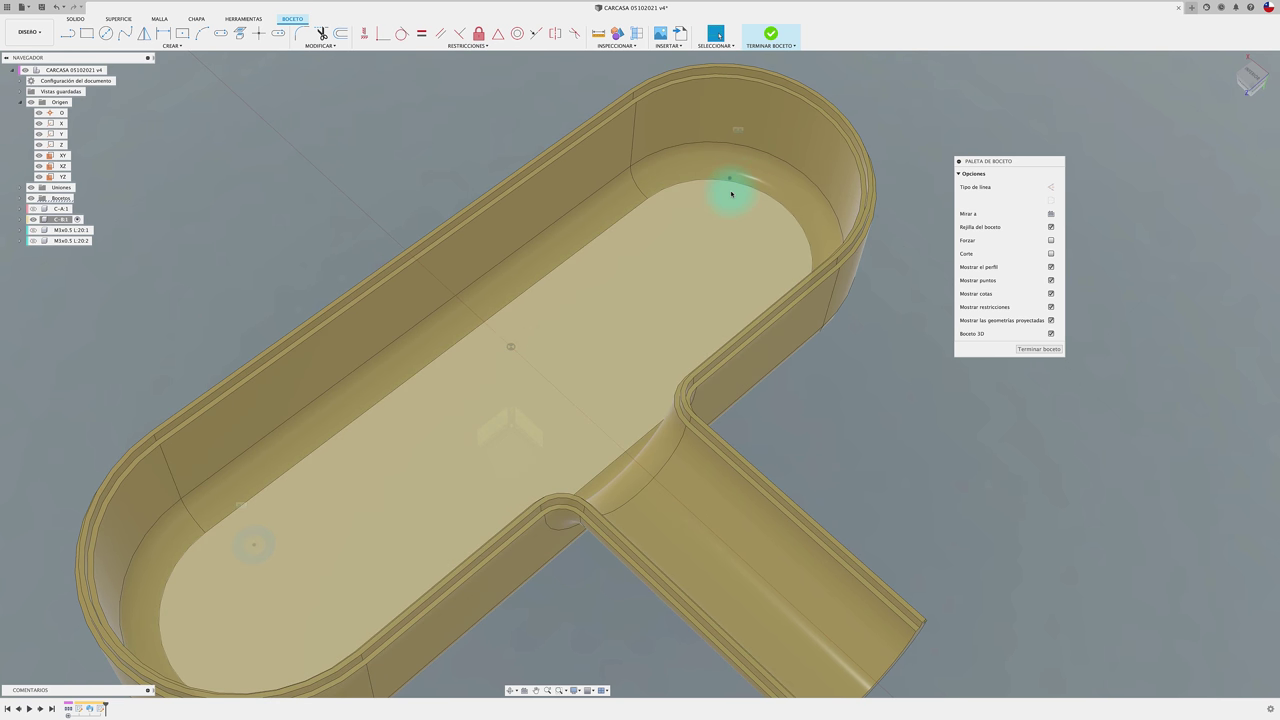
scroll(738, 200, "up", 3)
scroll(742, 209, "down", 2)
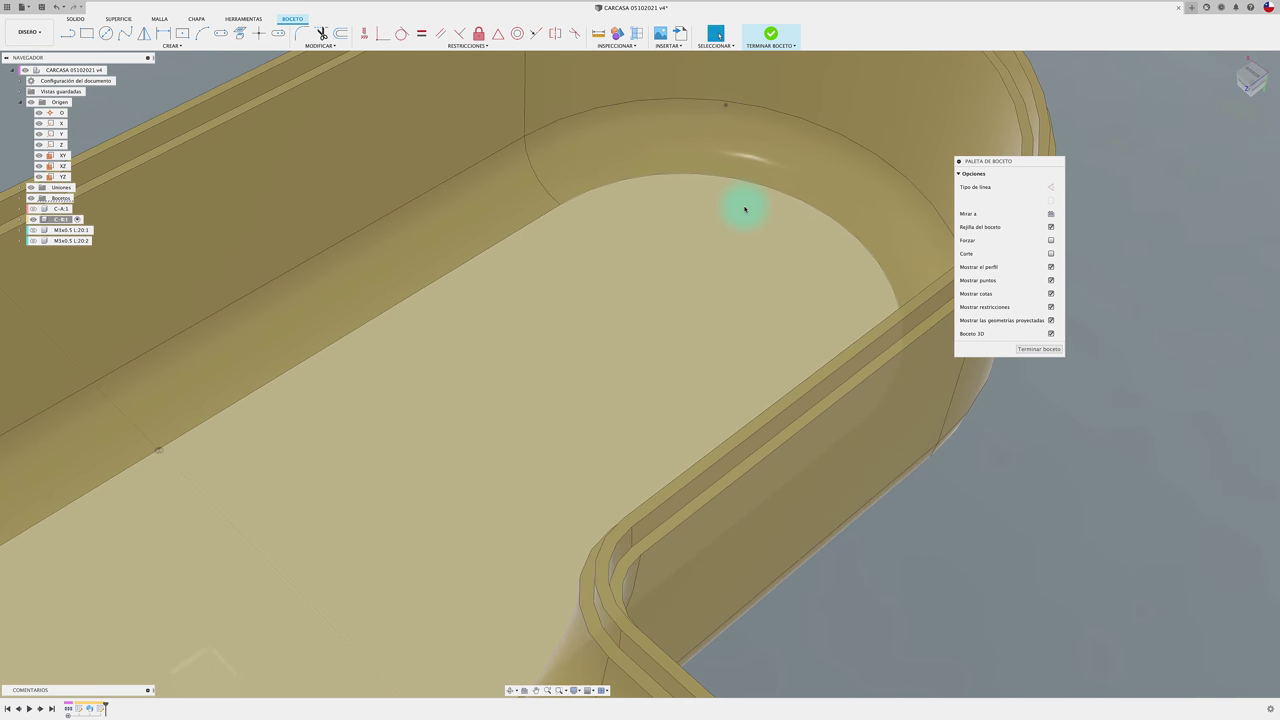
Step: Draw a small circle on the floor near the rounded end and finish the sketch
middle_click_drag(743, 206, 729, 171, "shift")
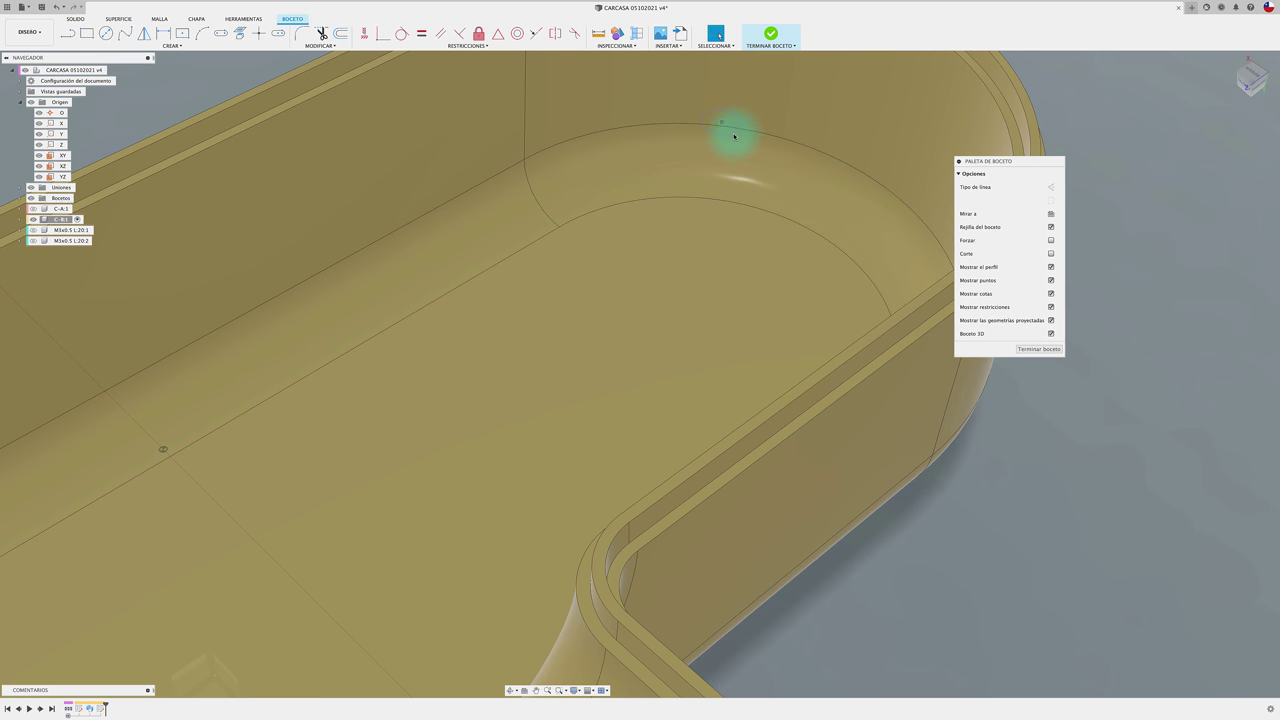
scroll(735, 135, "down", 2)
scroll(737, 200, "down", 4)
mouse_move(334, 391)
middle_mouse_down("shift")
mouse_move(395, 450)
mouse_move(508, 466)
mouse_move(468, 460)
middle_mouse_up("shift")
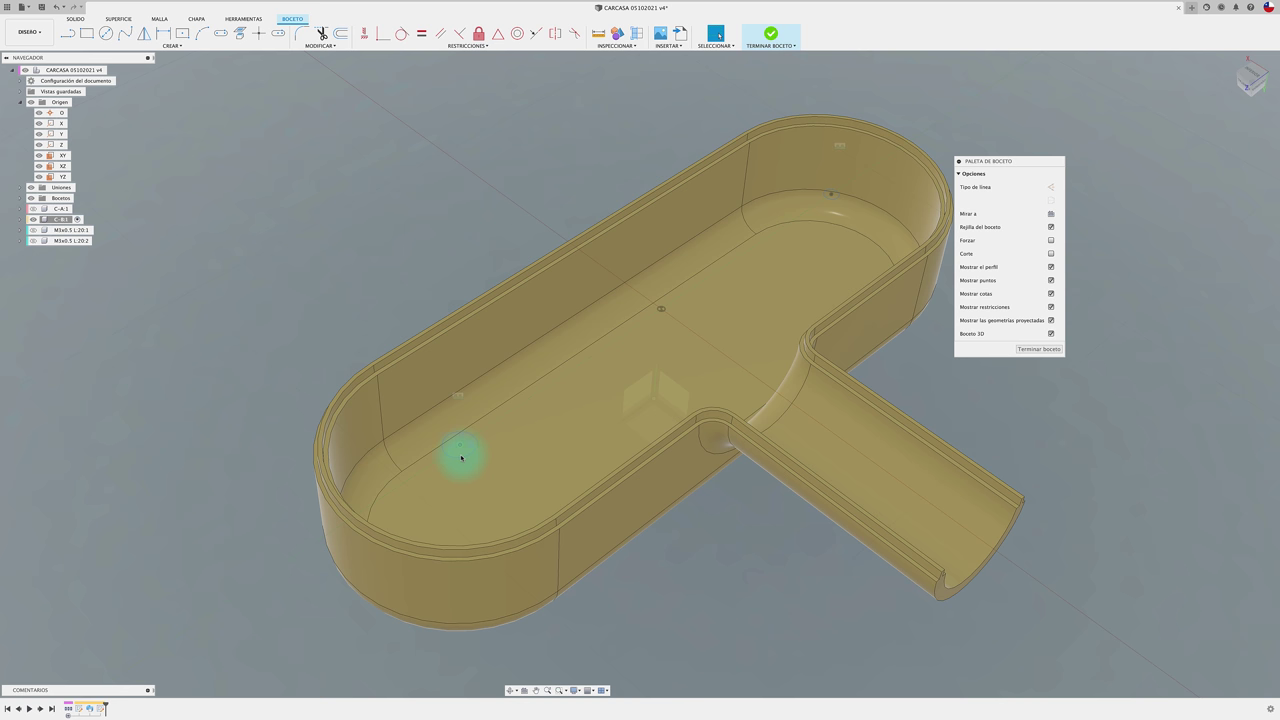
left_click(461, 456)
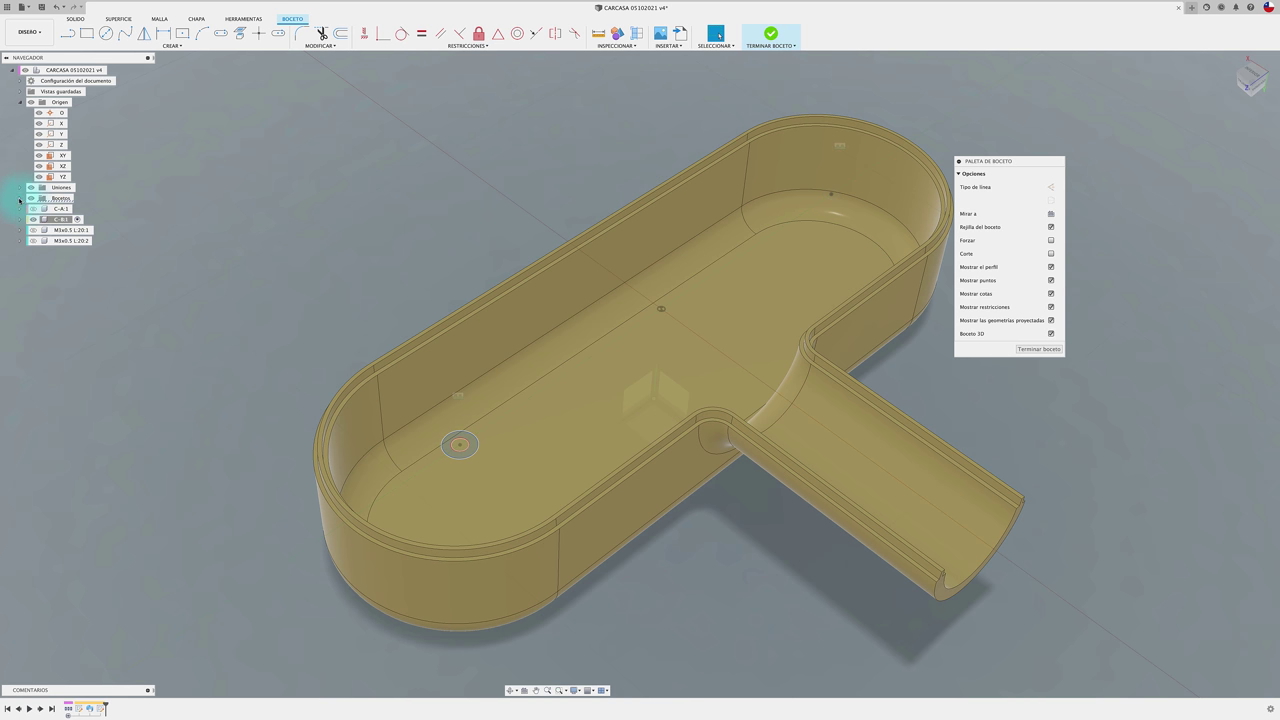
left_click(19, 199)
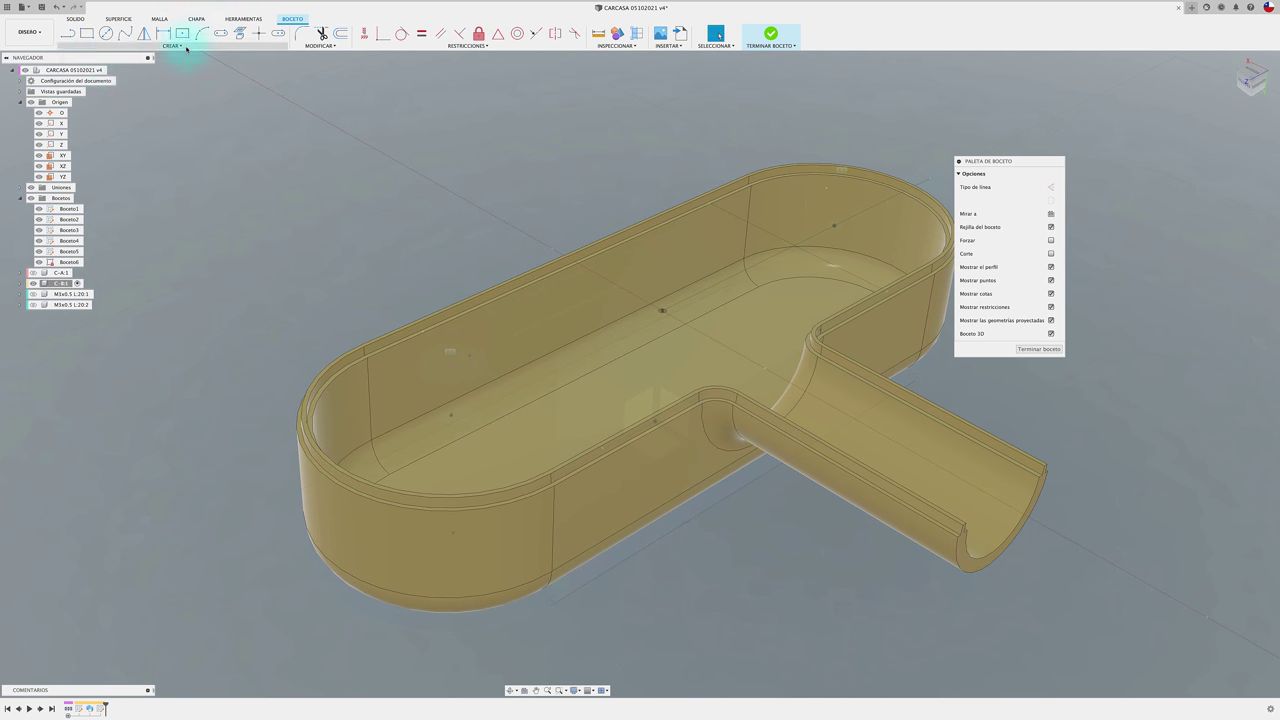
left_click(771, 35)
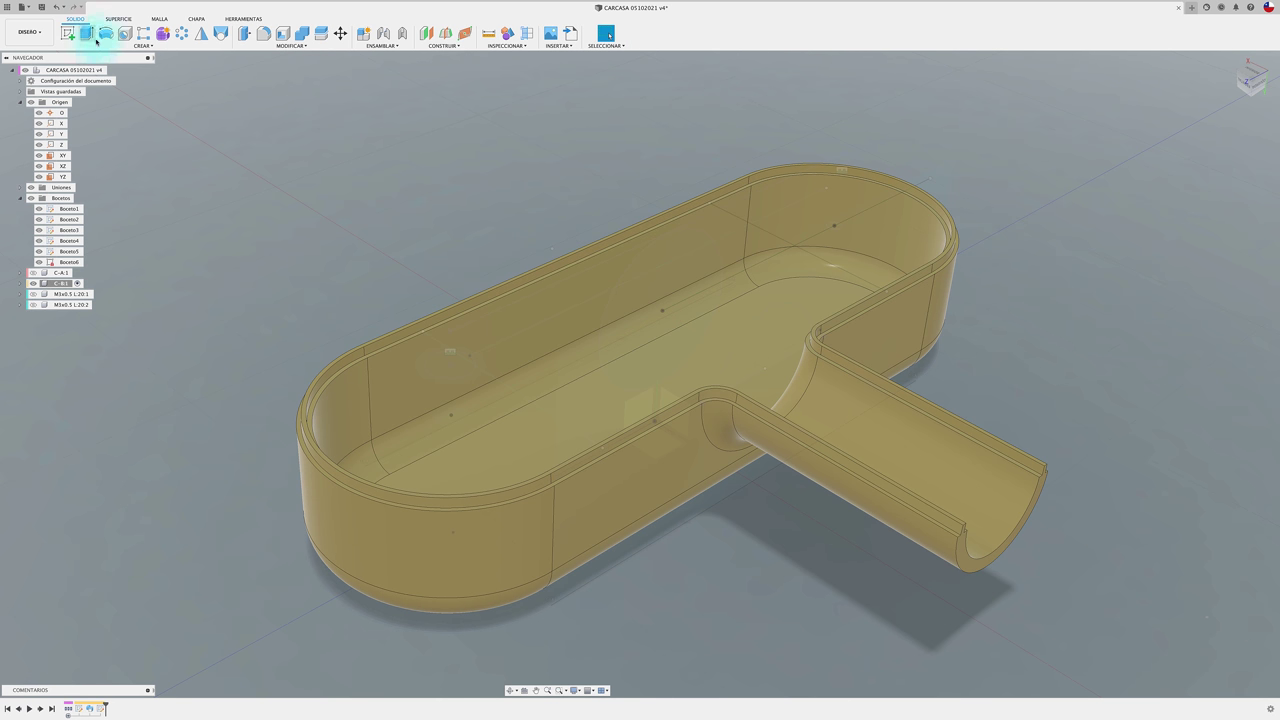
Step: Extrude the small circle profile, trying the Todo (through all) extent
left_click(86, 33)
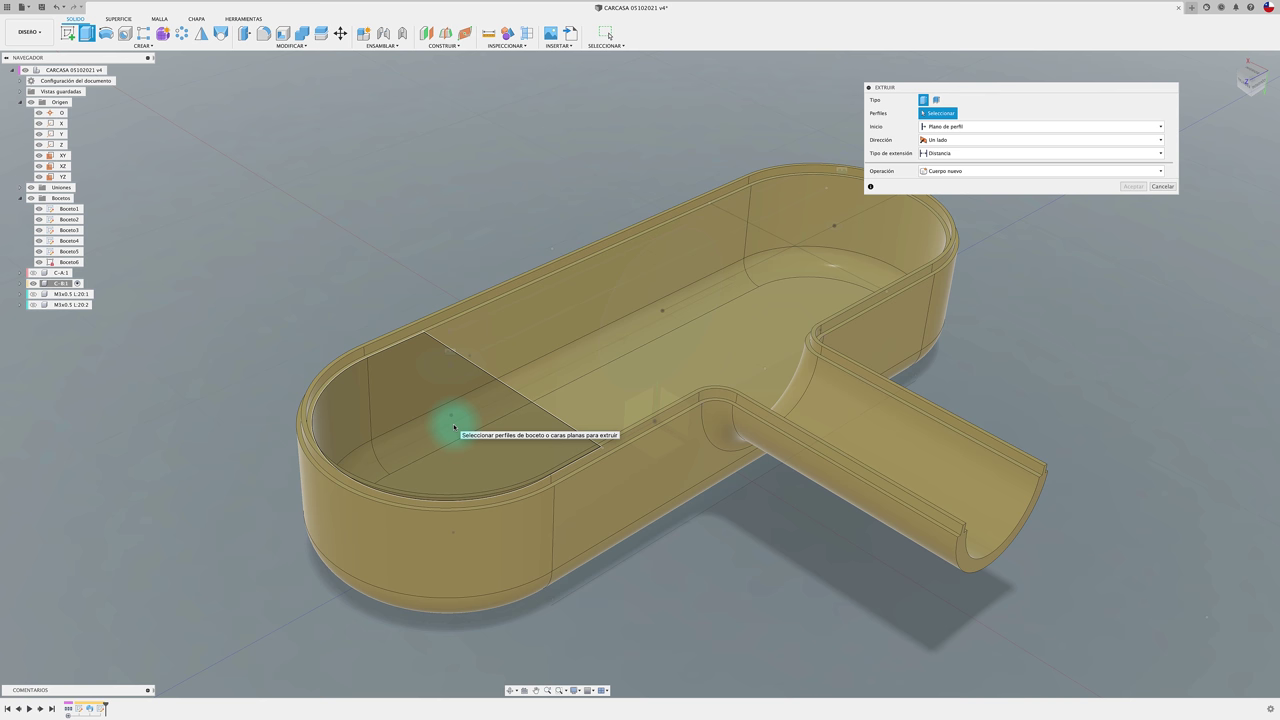
left_click(455, 425)
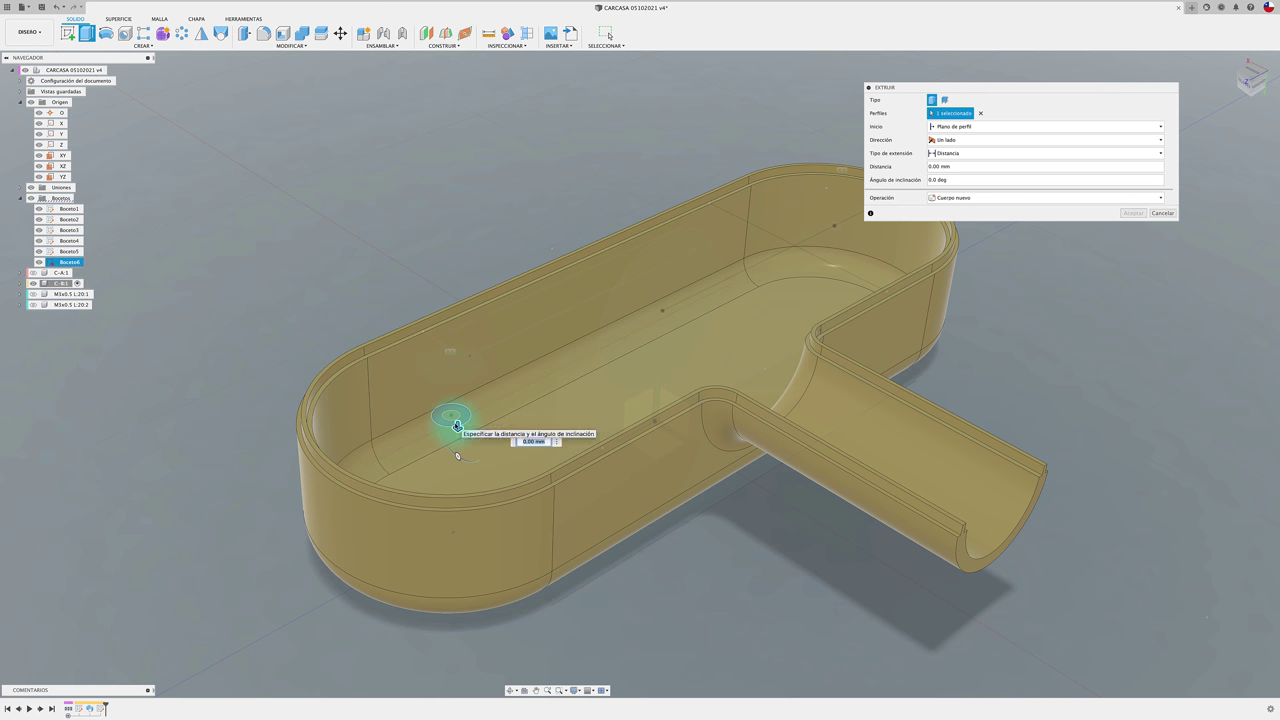
left_click_drag(457, 426, 458, 470)
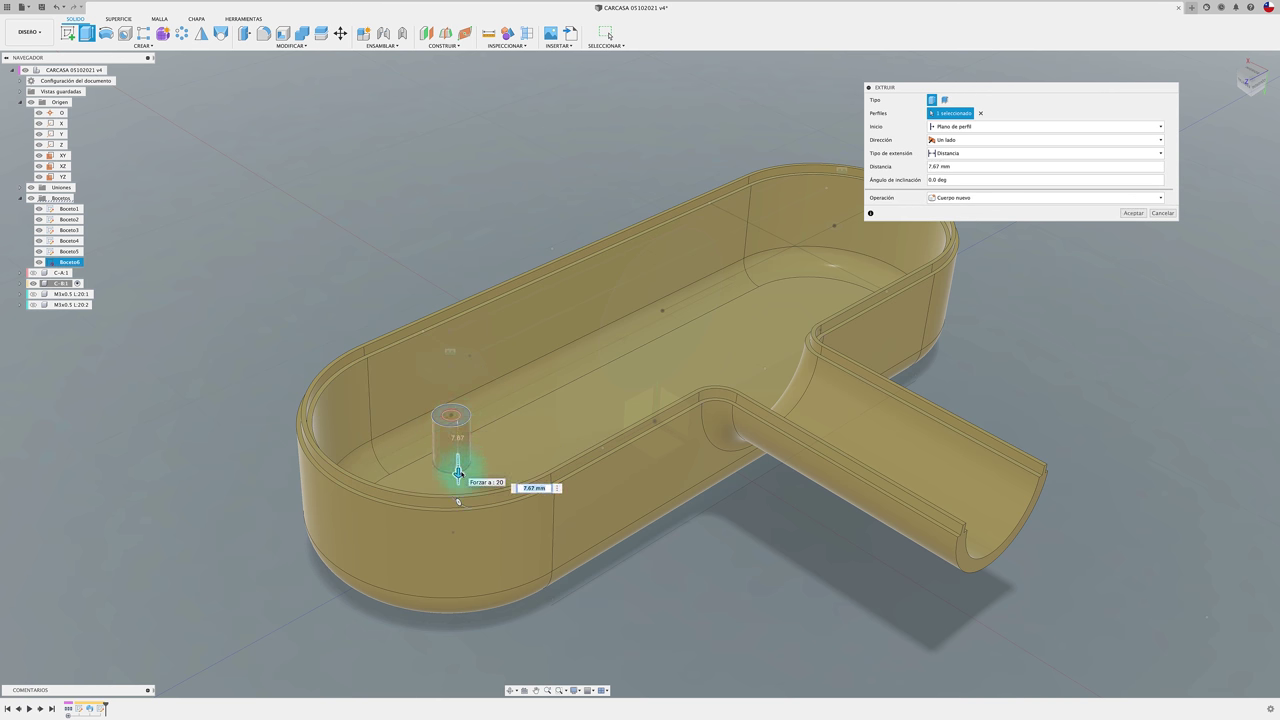
mouse_move(458, 472)
middle_mouse_down("shift")
mouse_move(489, 441)
mouse_move(517, 374)
mouse_move(620, 420)
middle_mouse_up("shift")
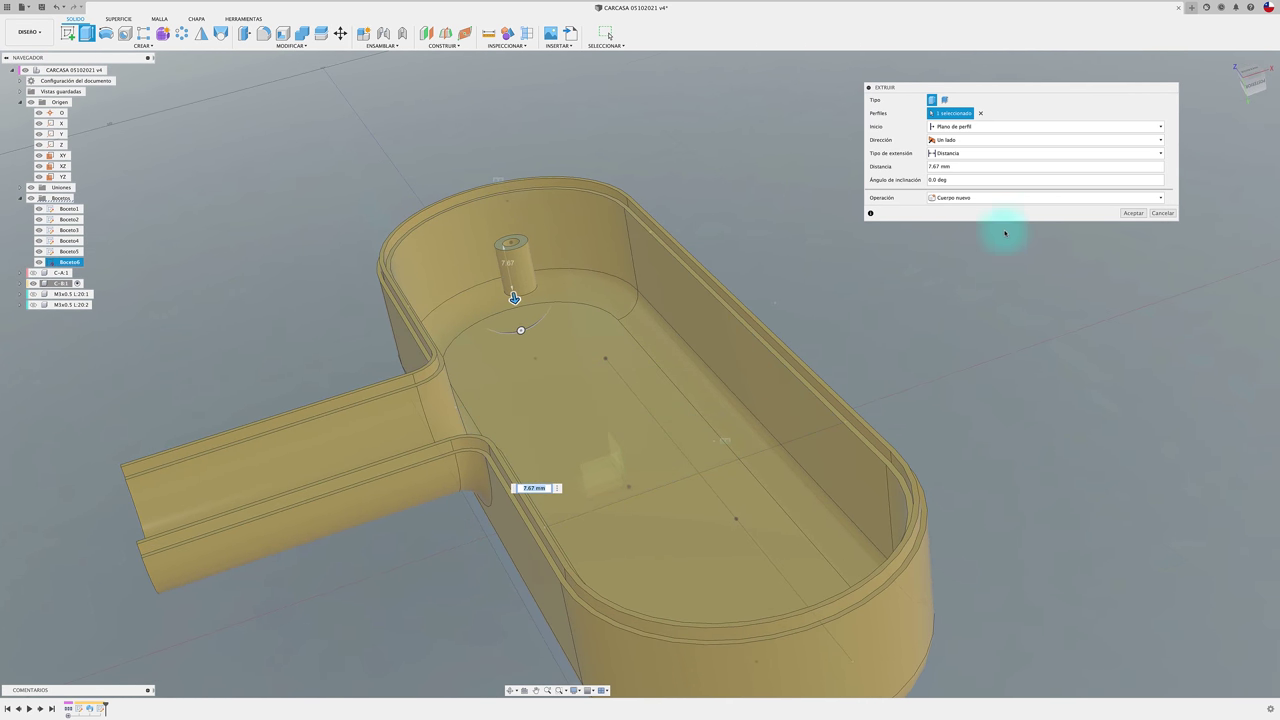
left_click(988, 153)
left_click(966, 180)
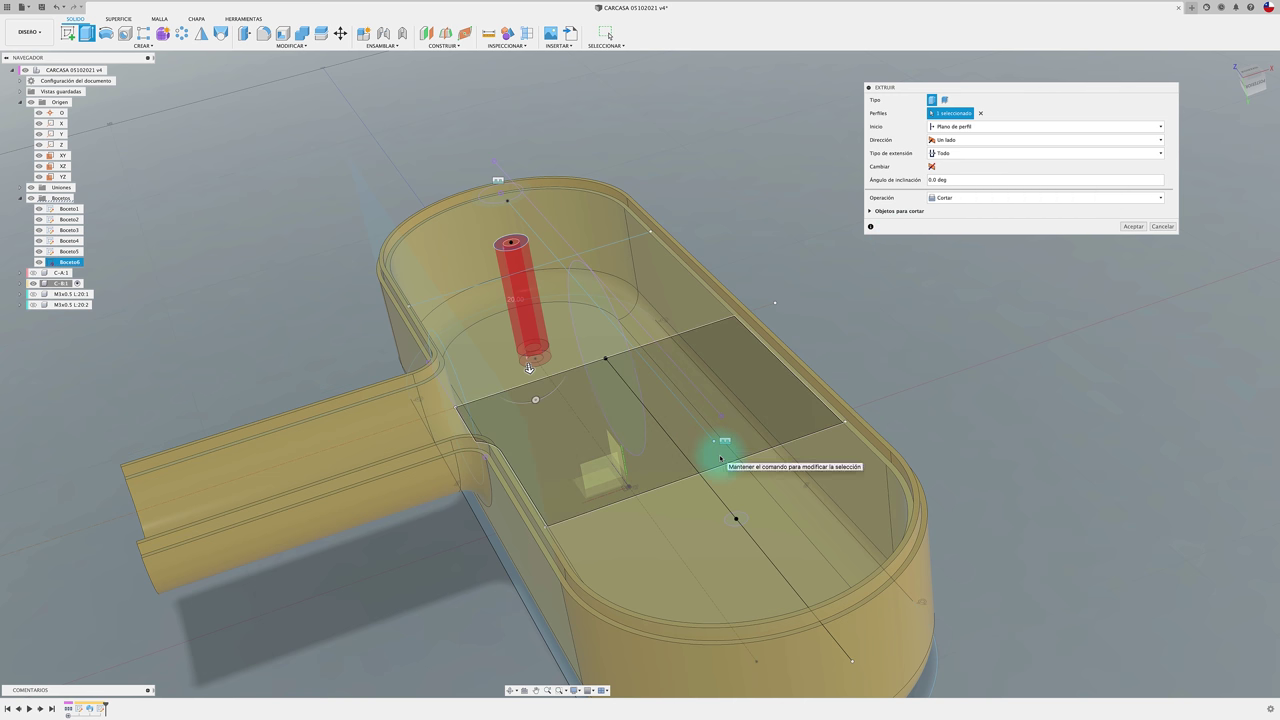
middle_click_drag(606, 351, 627, 514, "shift")
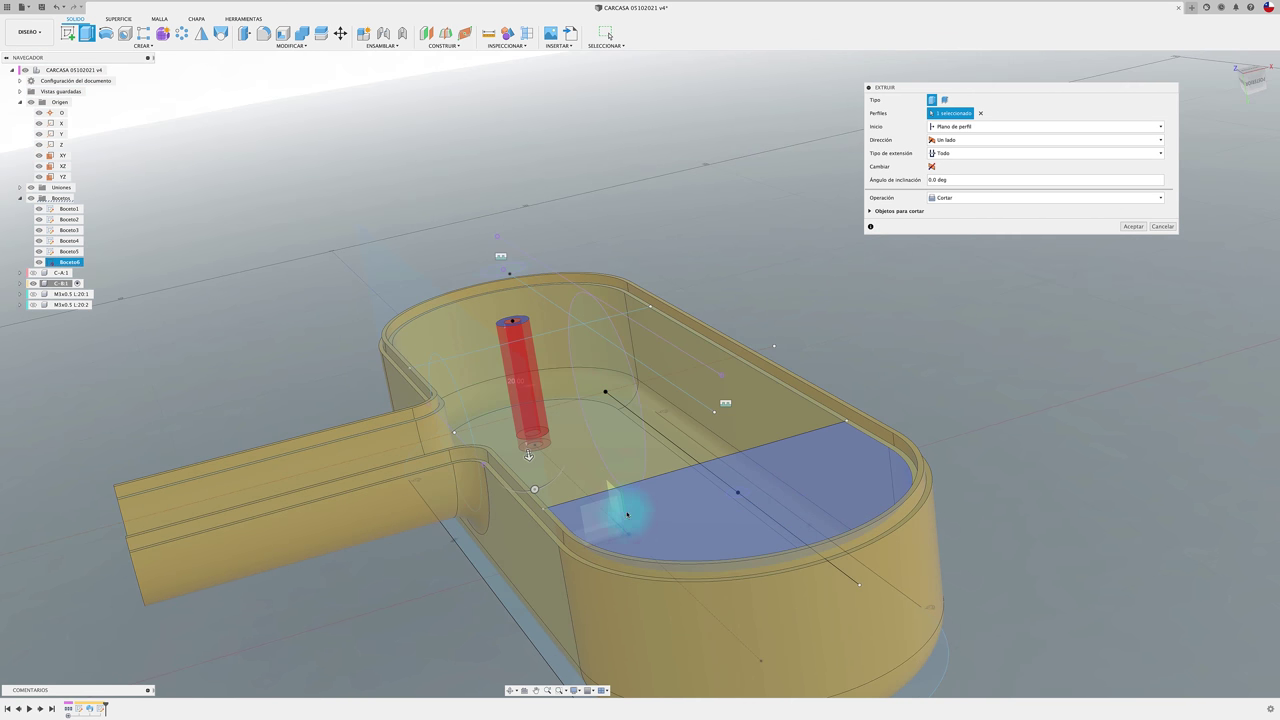
middle_click_drag(580, 337, 714, 487, "shift")
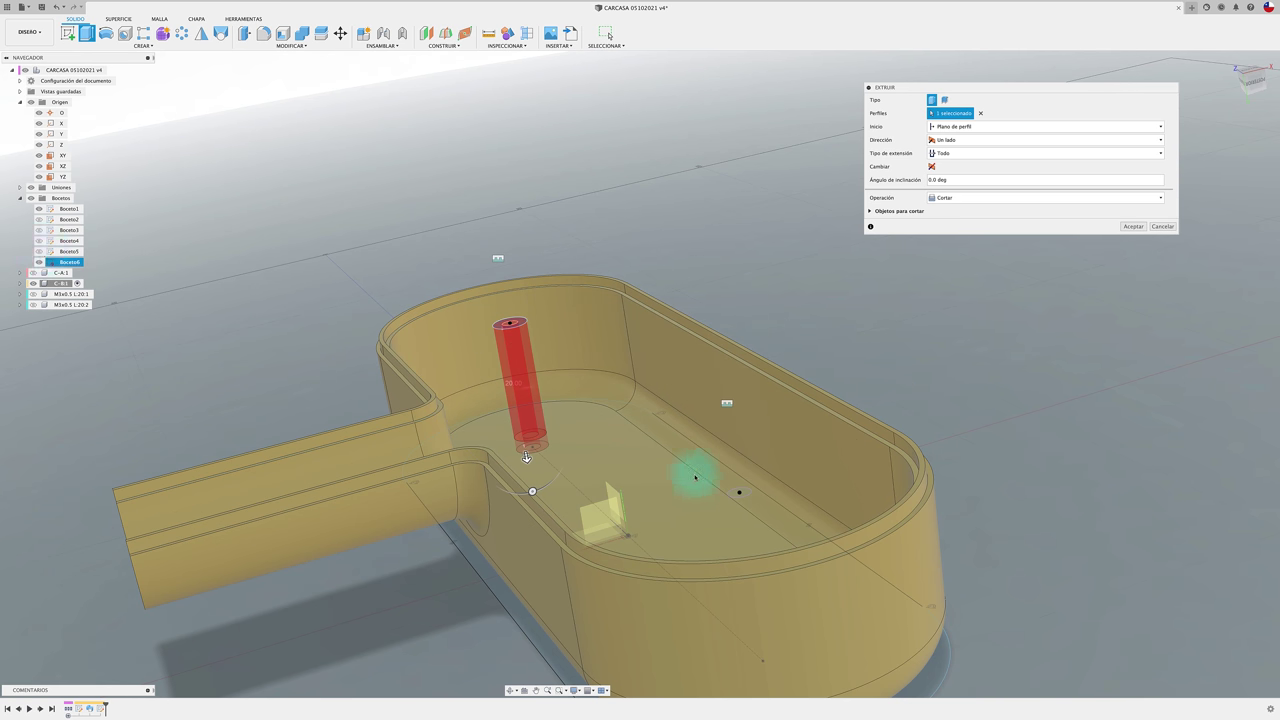
Step: Set the extrusion operation to Unir (join) and the extent type back to Todo
middle_click_drag(695, 477, 989, 156, "shift")
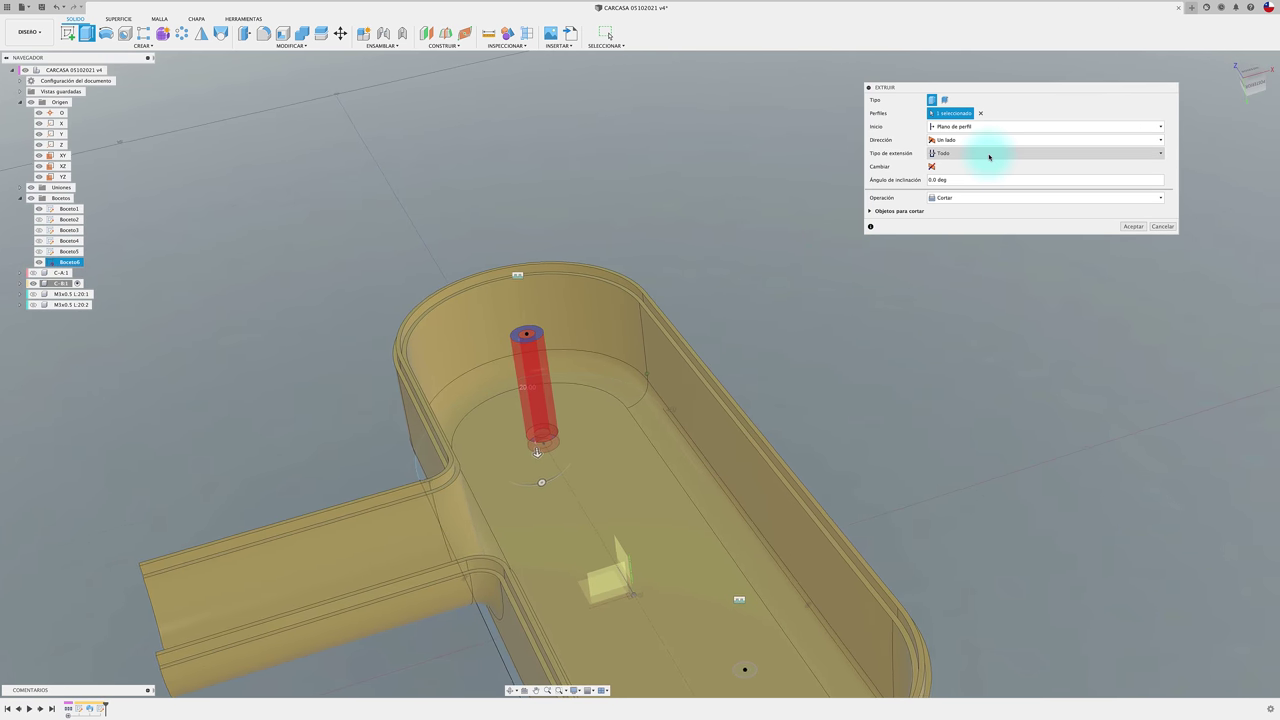
left_click(989, 156)
left_click(966, 153)
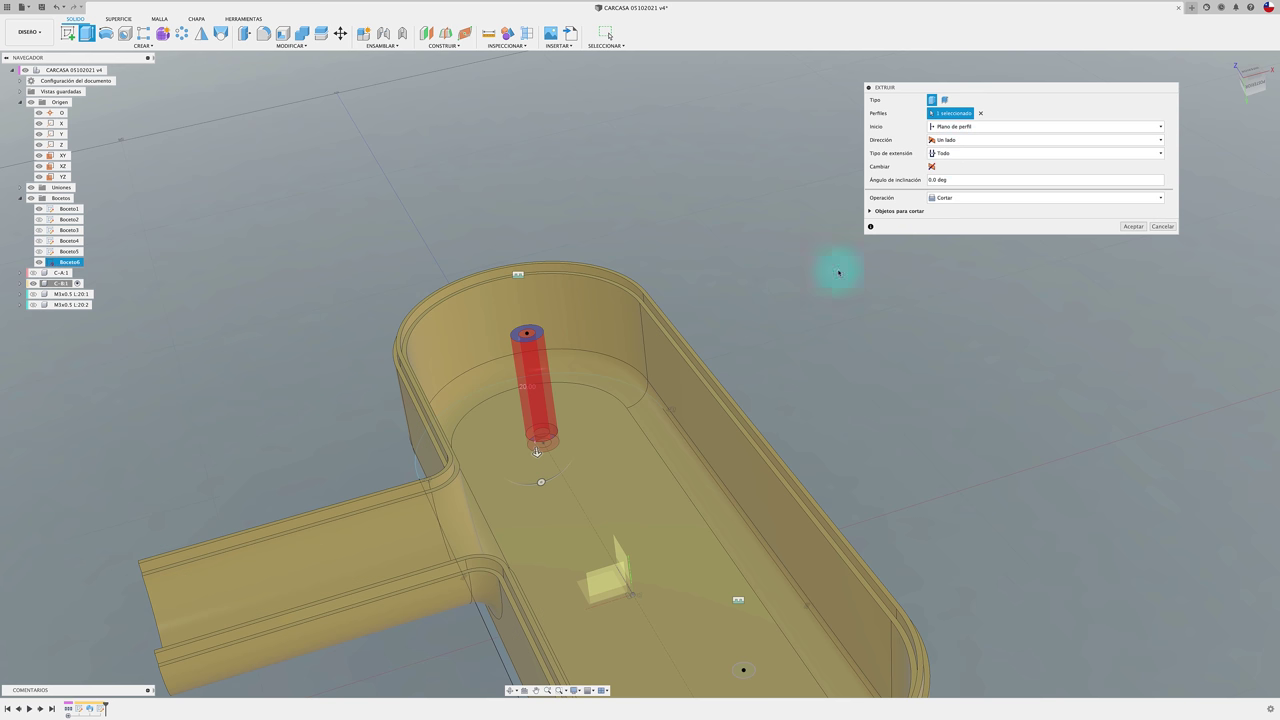
middle_click_drag(614, 509, 632, 407, "shift")
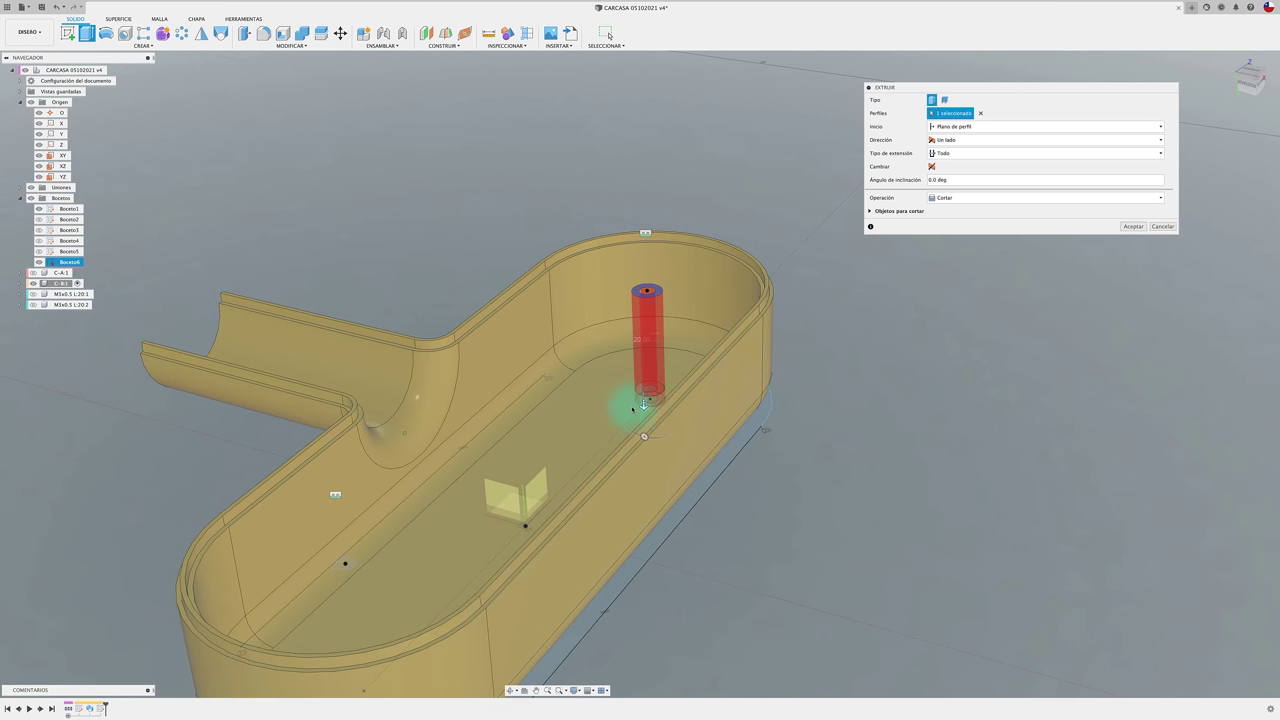
left_click_drag(643, 405, 646, 486)
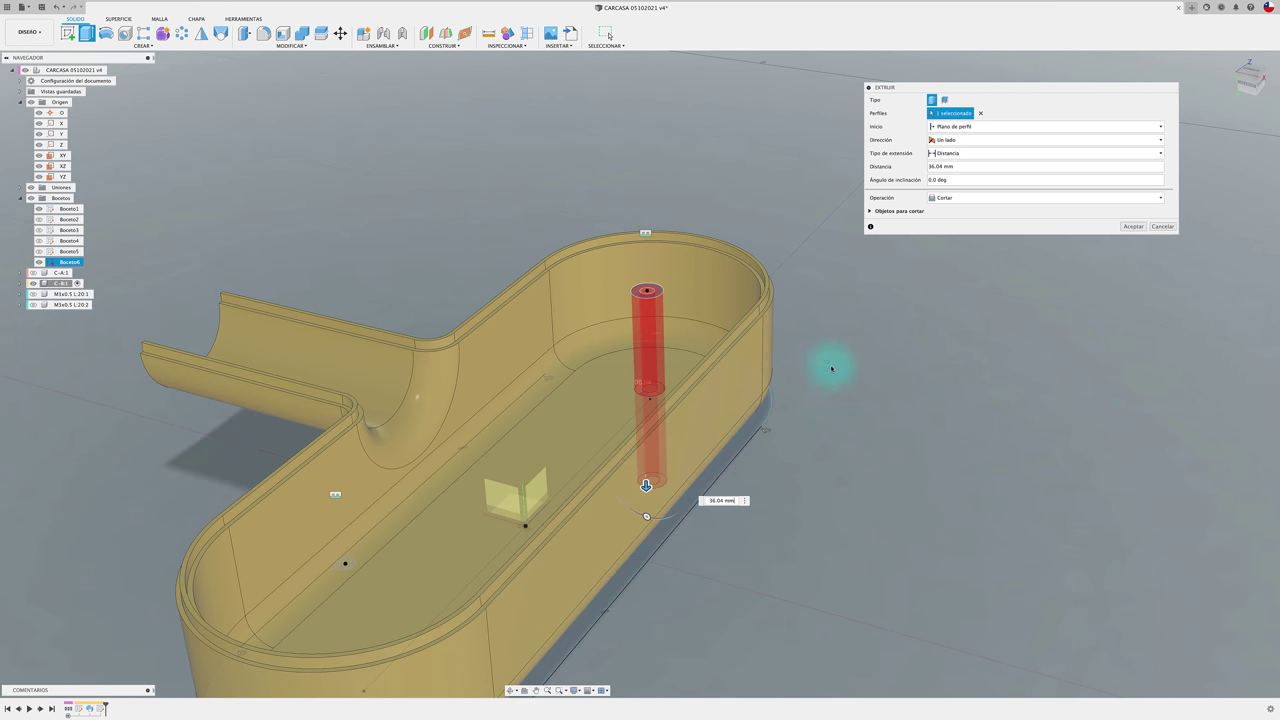
left_click(978, 198)
left_click(970, 211)
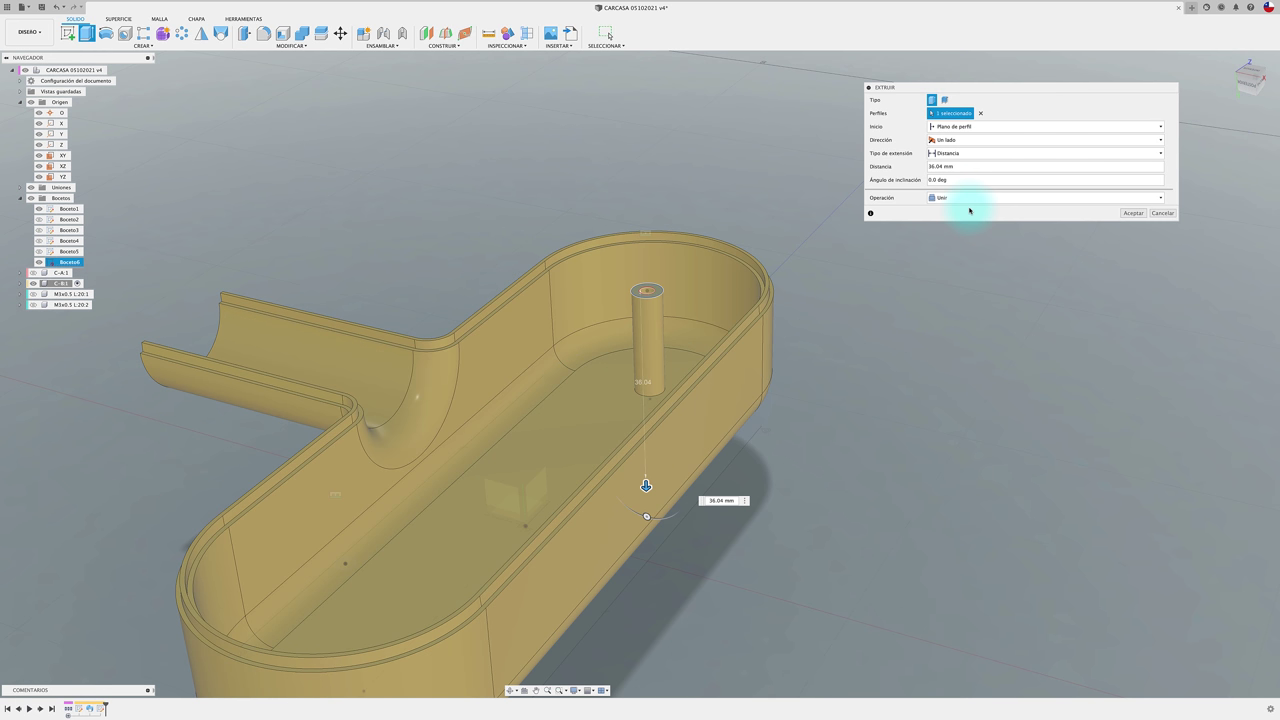
middle_click_drag(969, 210, 657, 410, "shift")
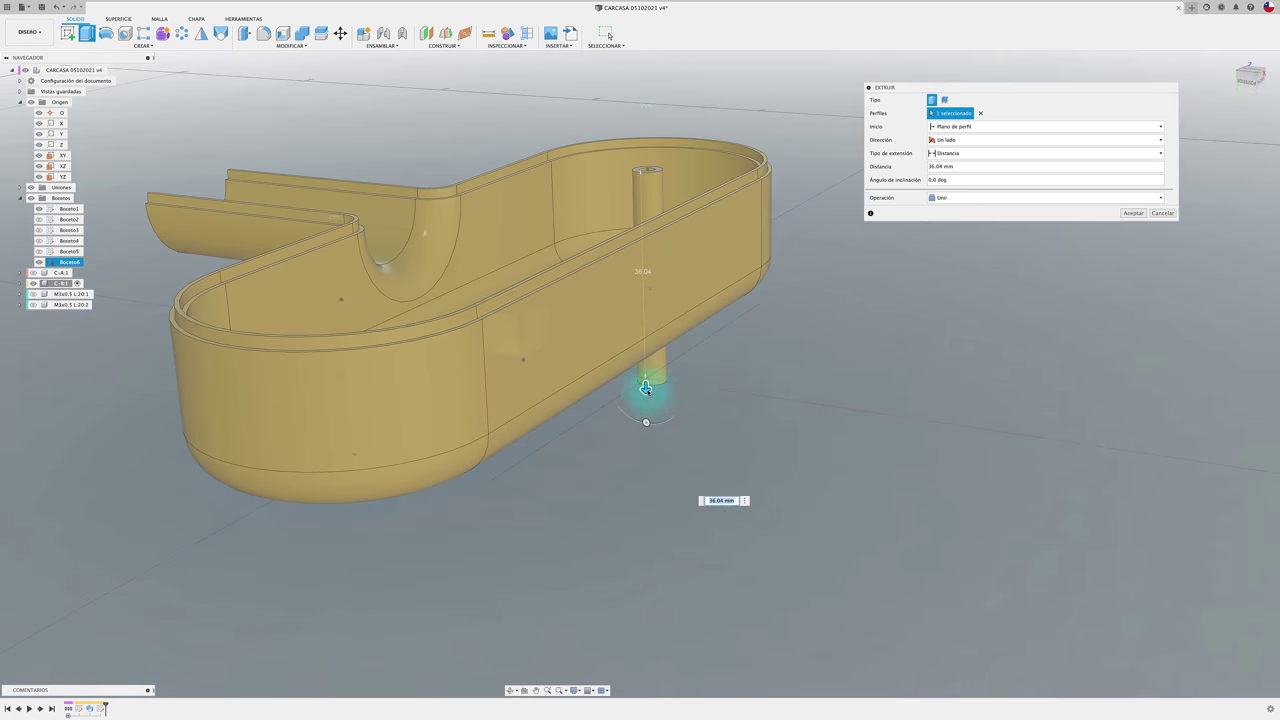
left_click_drag(646, 388, 641, 182)
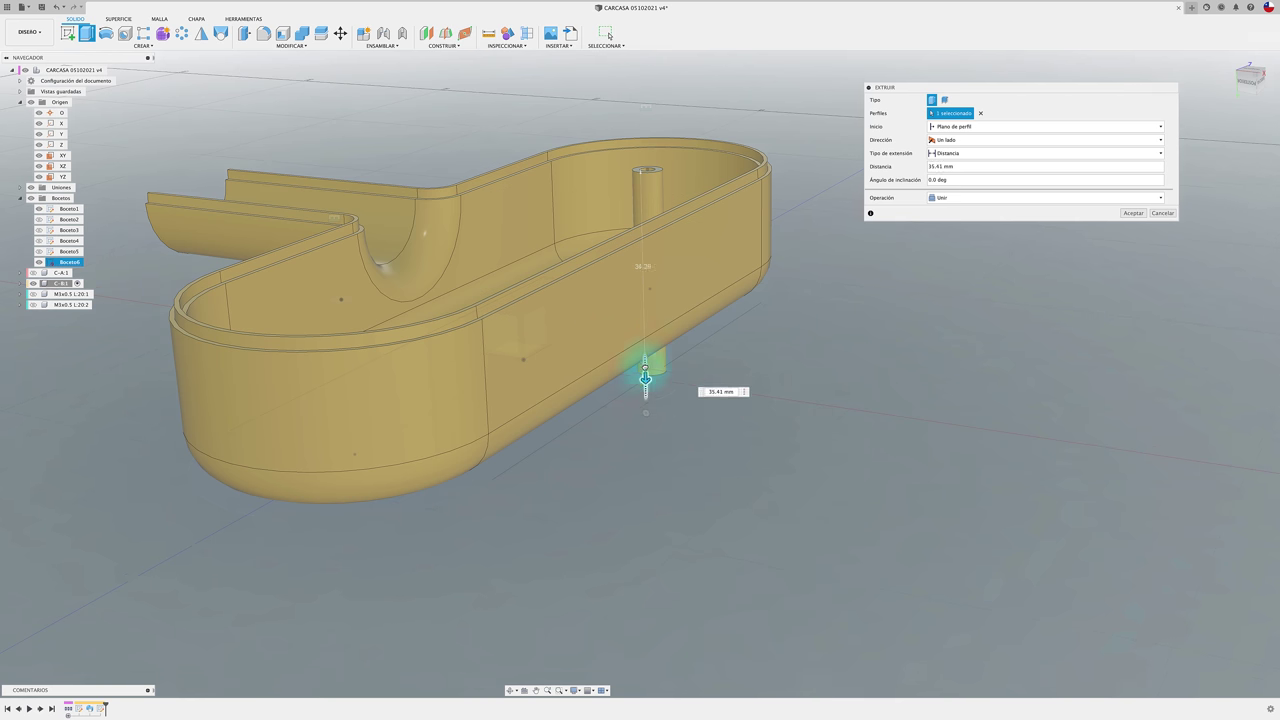
mouse_move(615, 207)
middle_mouse_down("shift")
mouse_move(623, 223)
mouse_move(800, 223)
mouse_move(694, 217)
mouse_move(1066, 191)
mouse_move(851, 326)
mouse_move(734, 435)
mouse_move(690, 400)
middle_mouse_up("shift")
left_click(953, 153)
Step: Accept the through-all post extrusion, then cancel a trial extrusion of the oval profile
left_click(944, 183)
left_click(1132, 213)
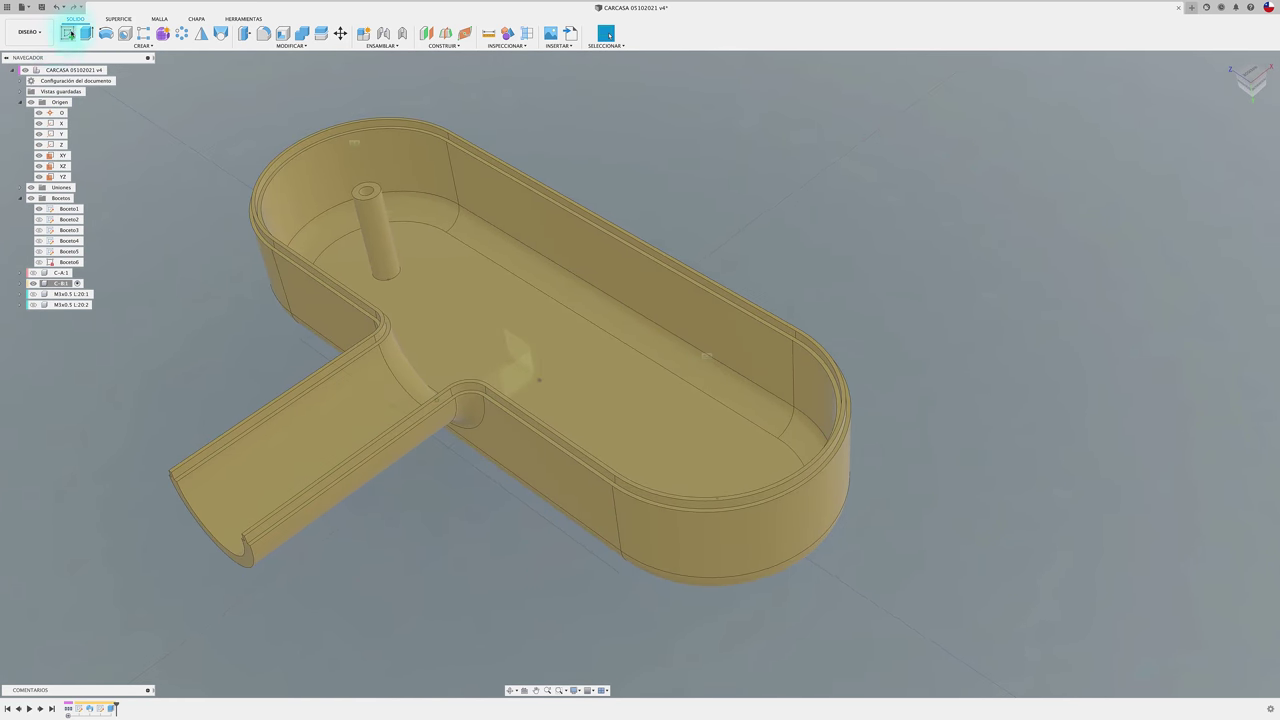
left_click(96, 38)
left_click(709, 374)
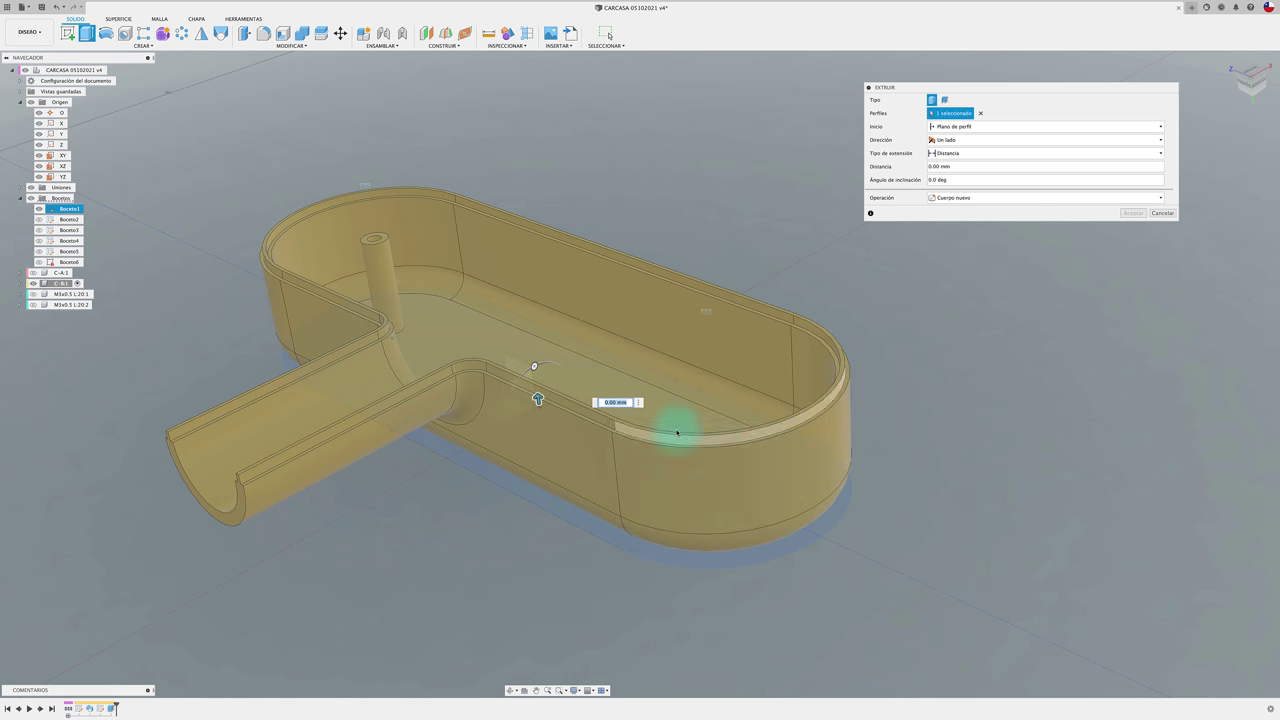
left_click(700, 364)
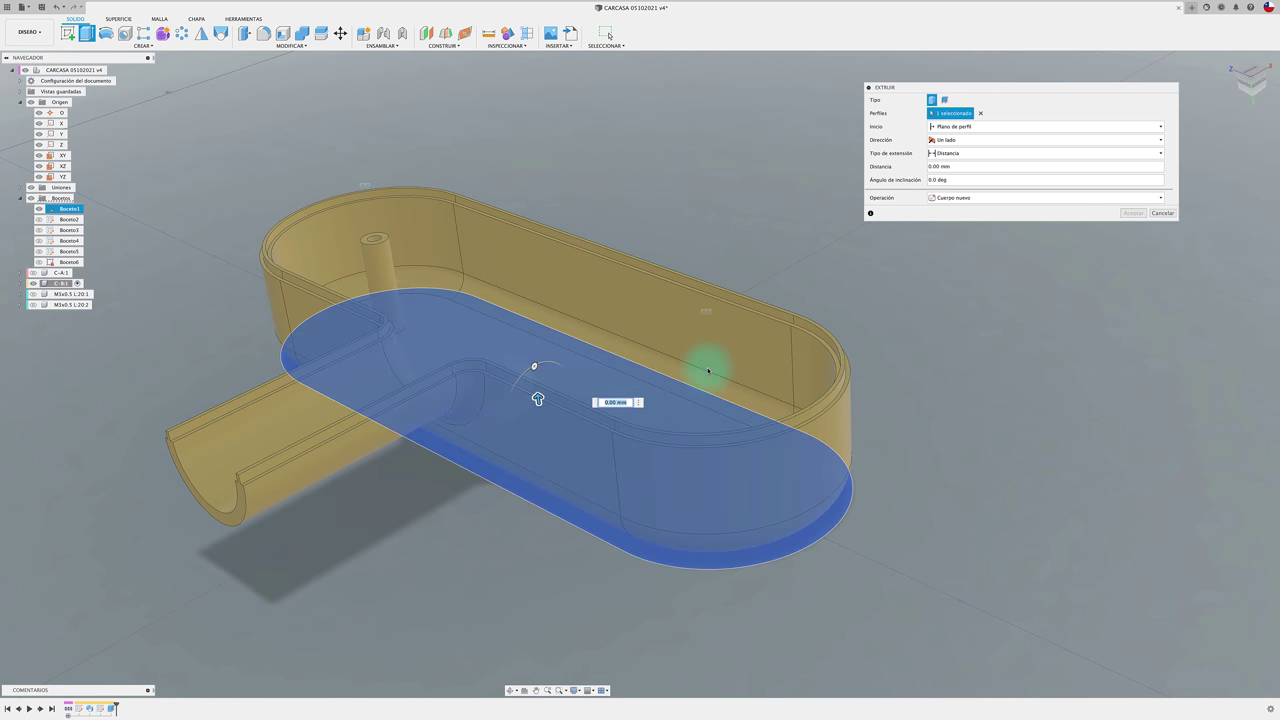
left_click(1162, 213)
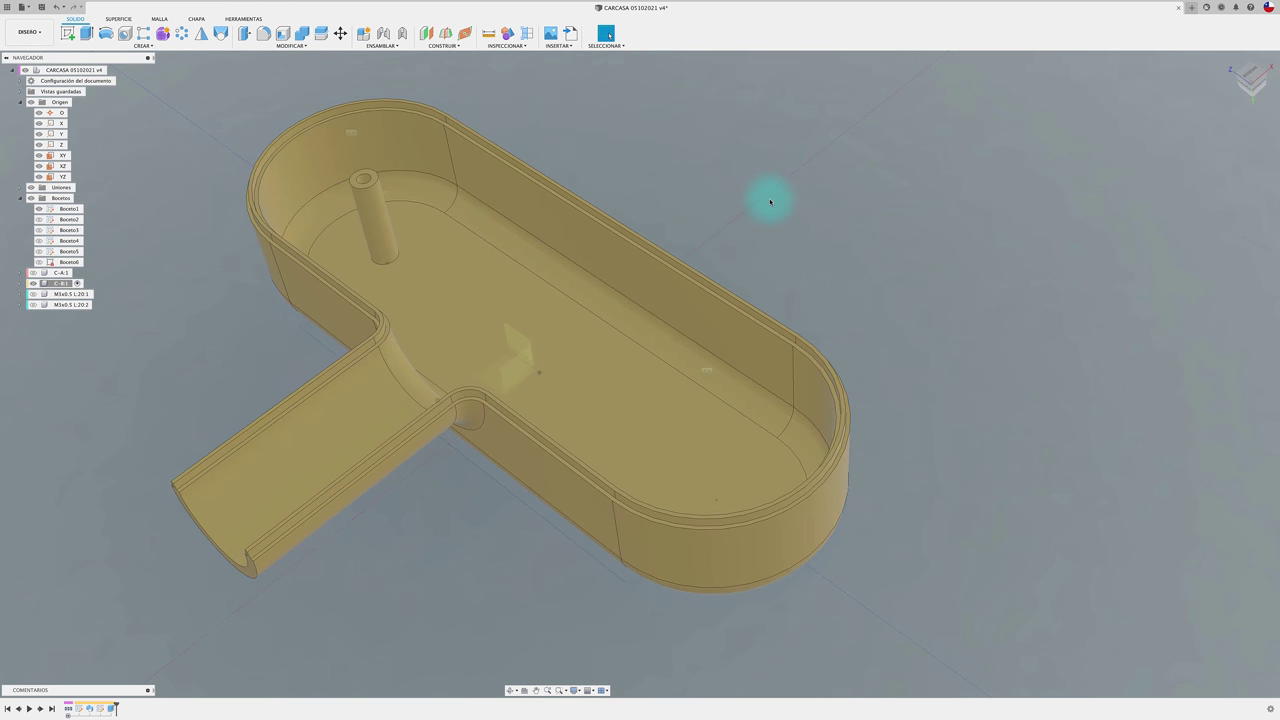
middle_click_drag(768, 200, 655, 118, "shift")
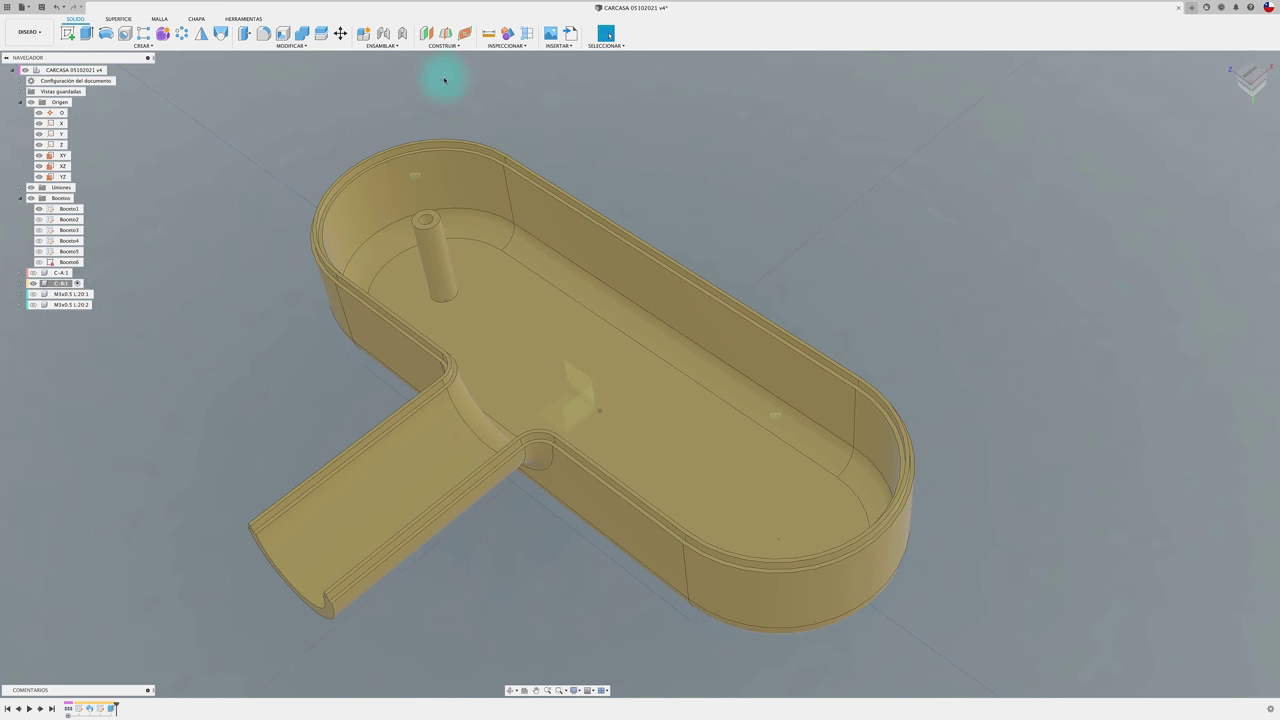
Step: Mirror the screw post extrusion across the casing's mid plane to the opposite end
left_click(202, 34)
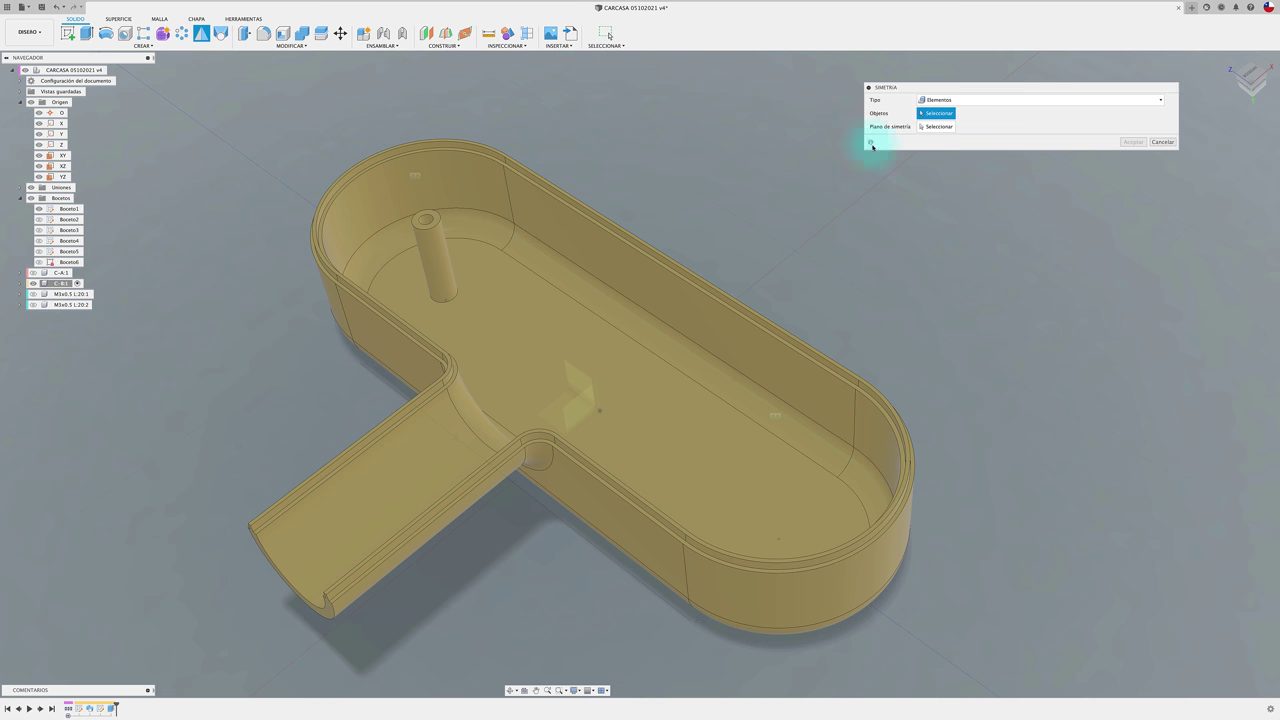
left_click(940, 100)
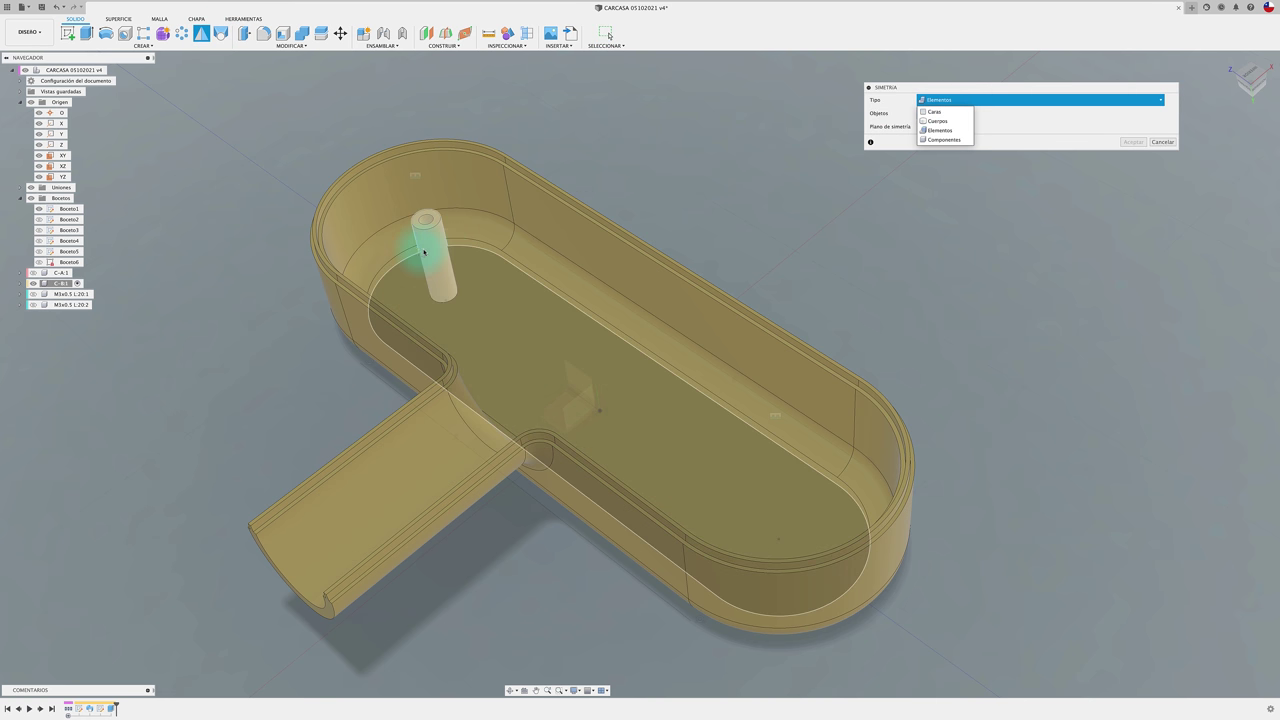
left_click(427, 253)
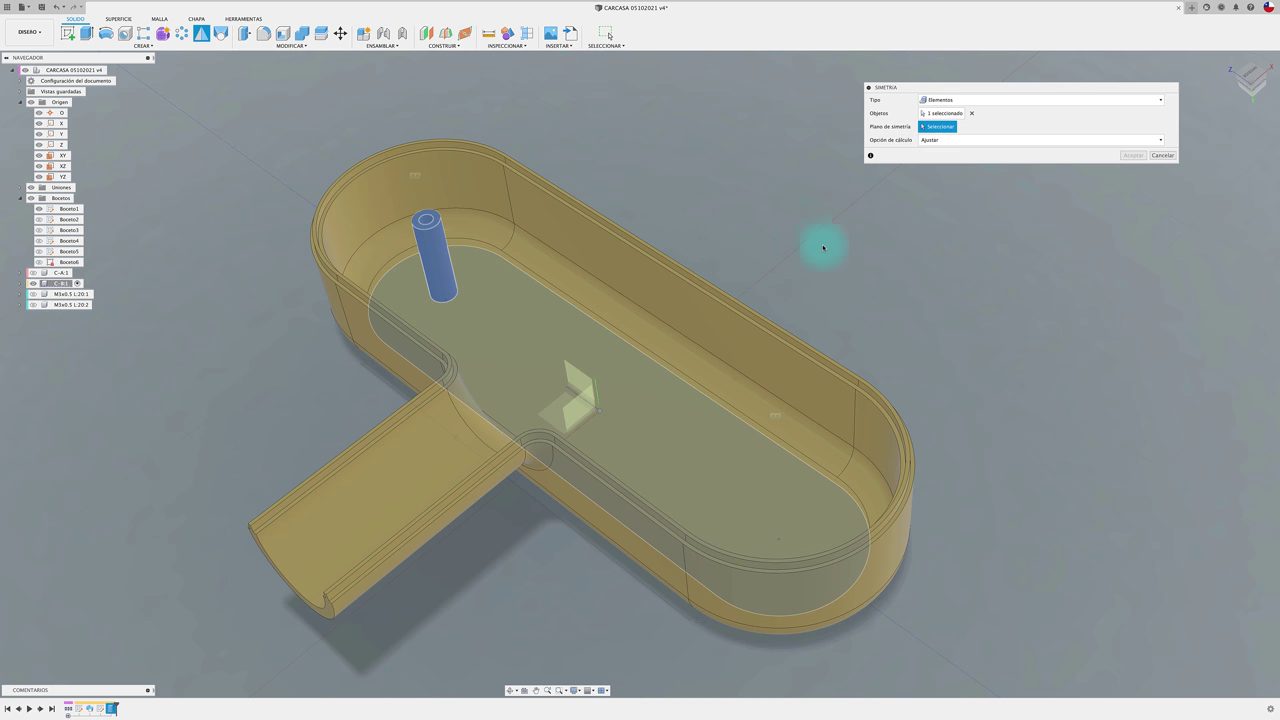
left_click(583, 407)
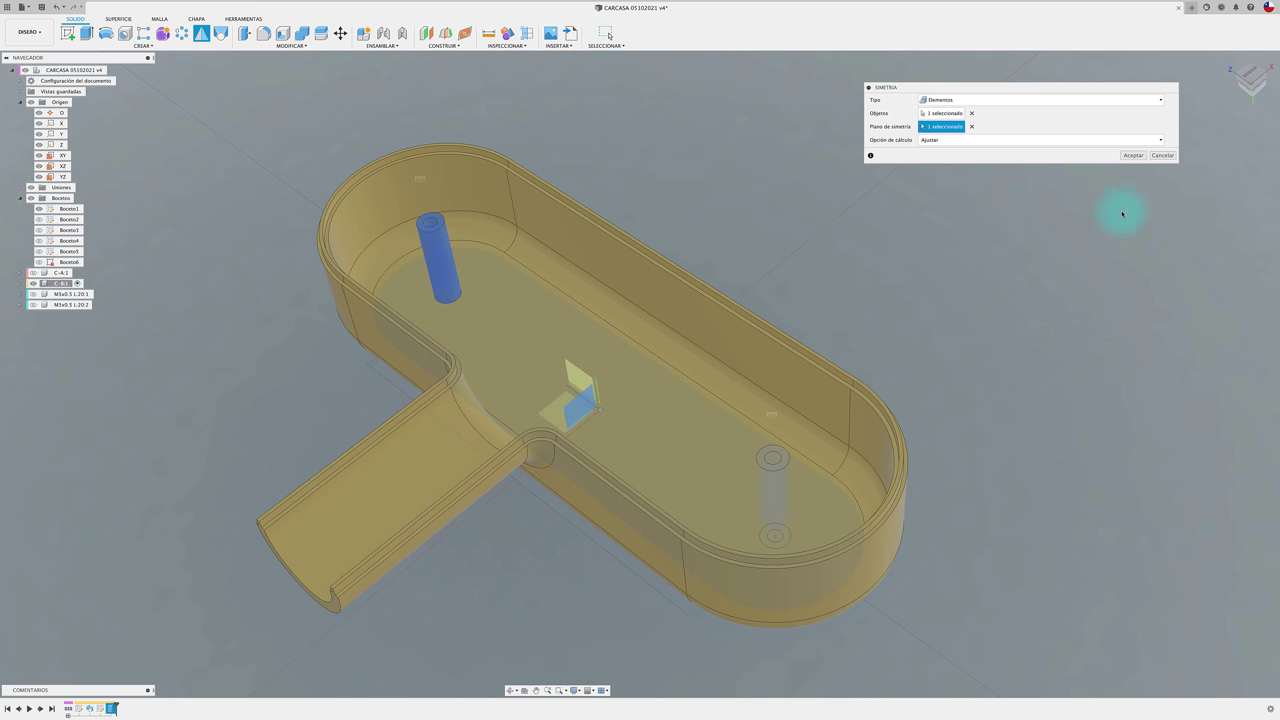
left_click(1140, 156)
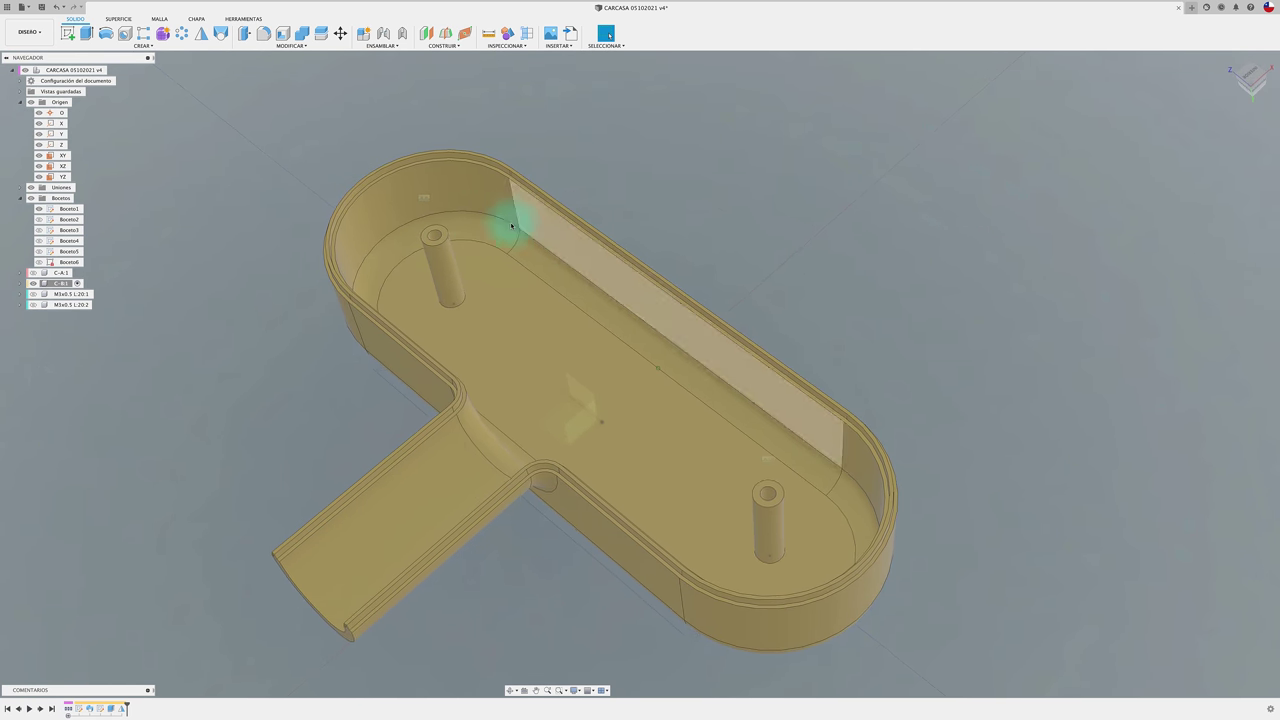
Step: Fillet the base edges of both screw posts with a 1 mm radius
left_click(264, 44)
left_click(486, 345)
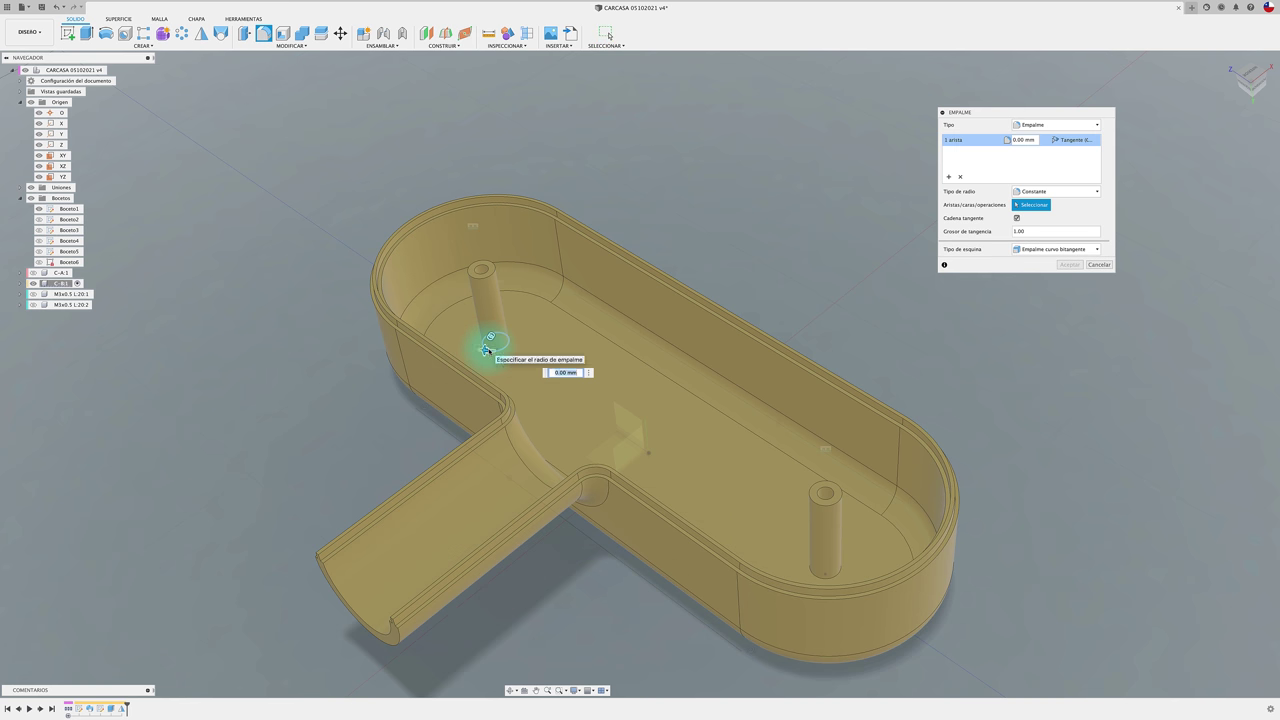
left_click(761, 527)
left_click(811, 573)
type("1")
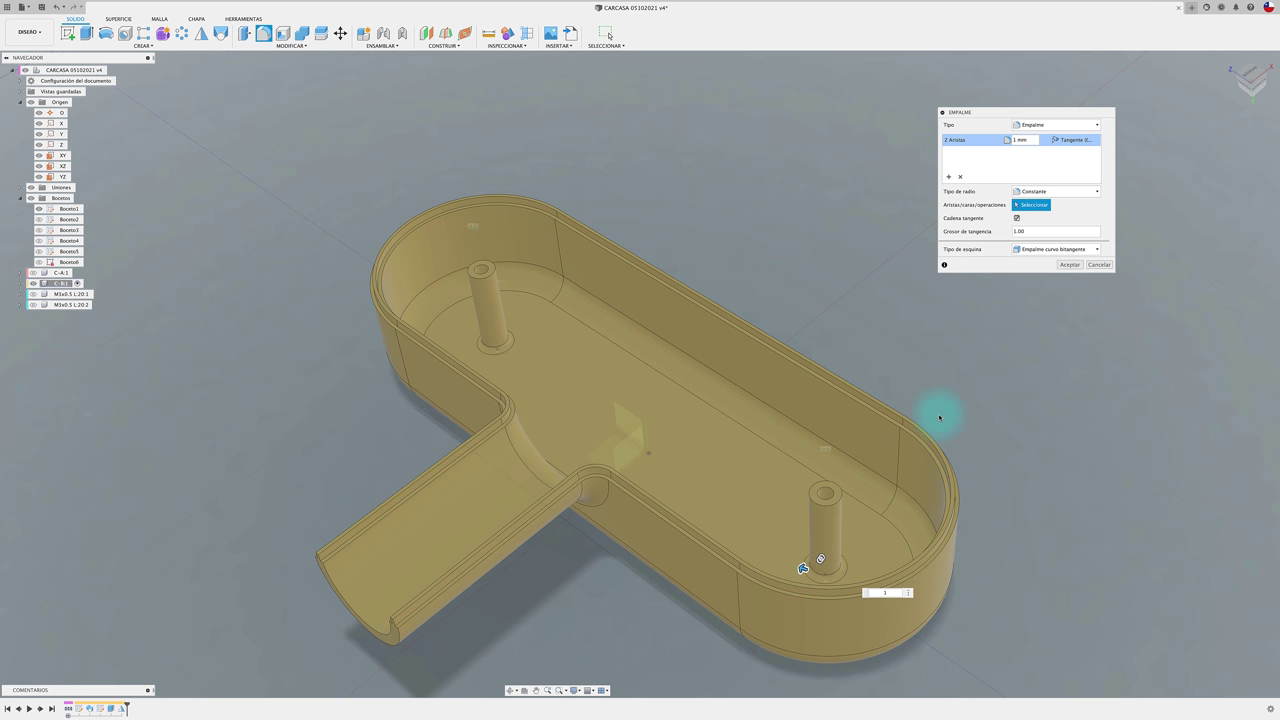
left_click(1063, 268)
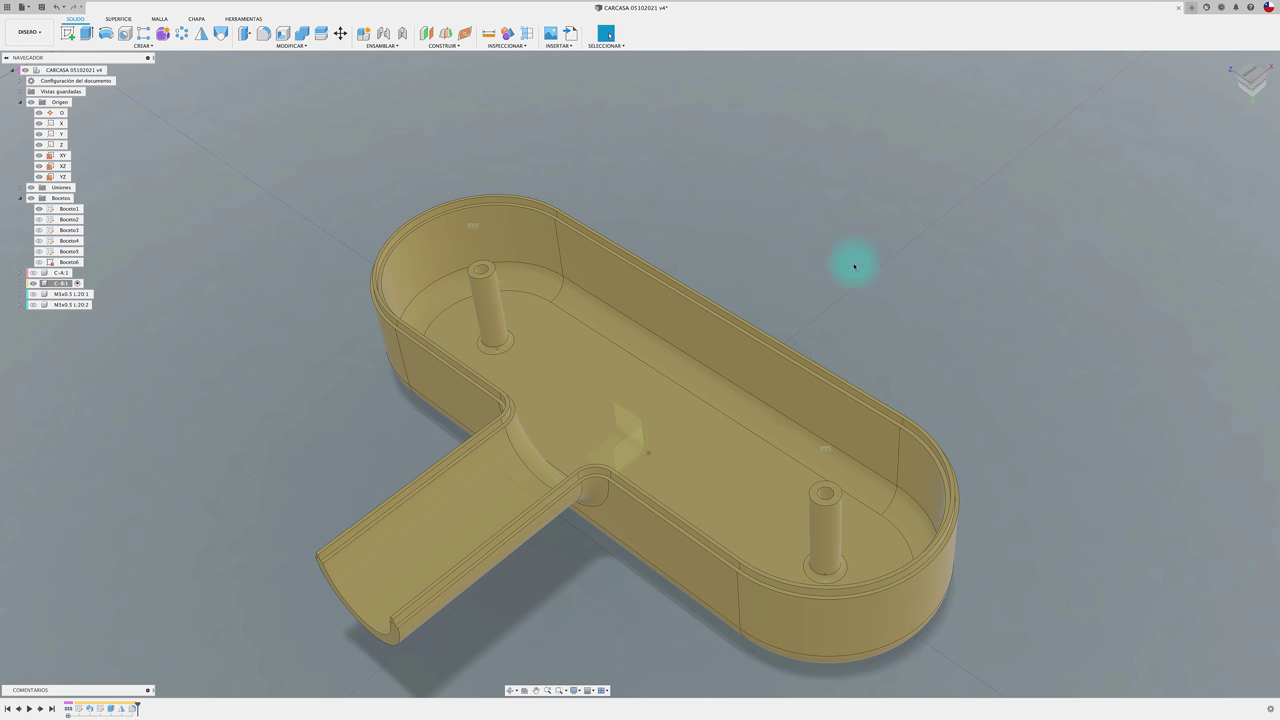
scroll(437, 229, "up", 5)
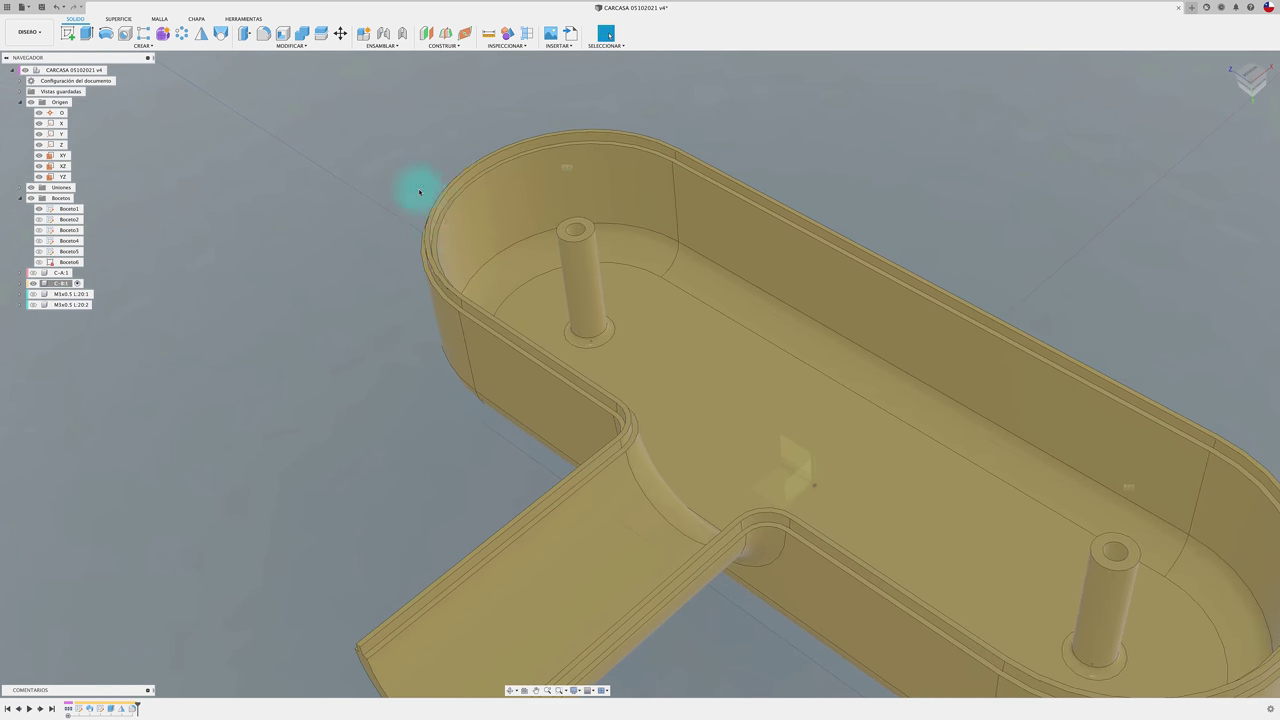
scroll(405, 180, "down", 3)
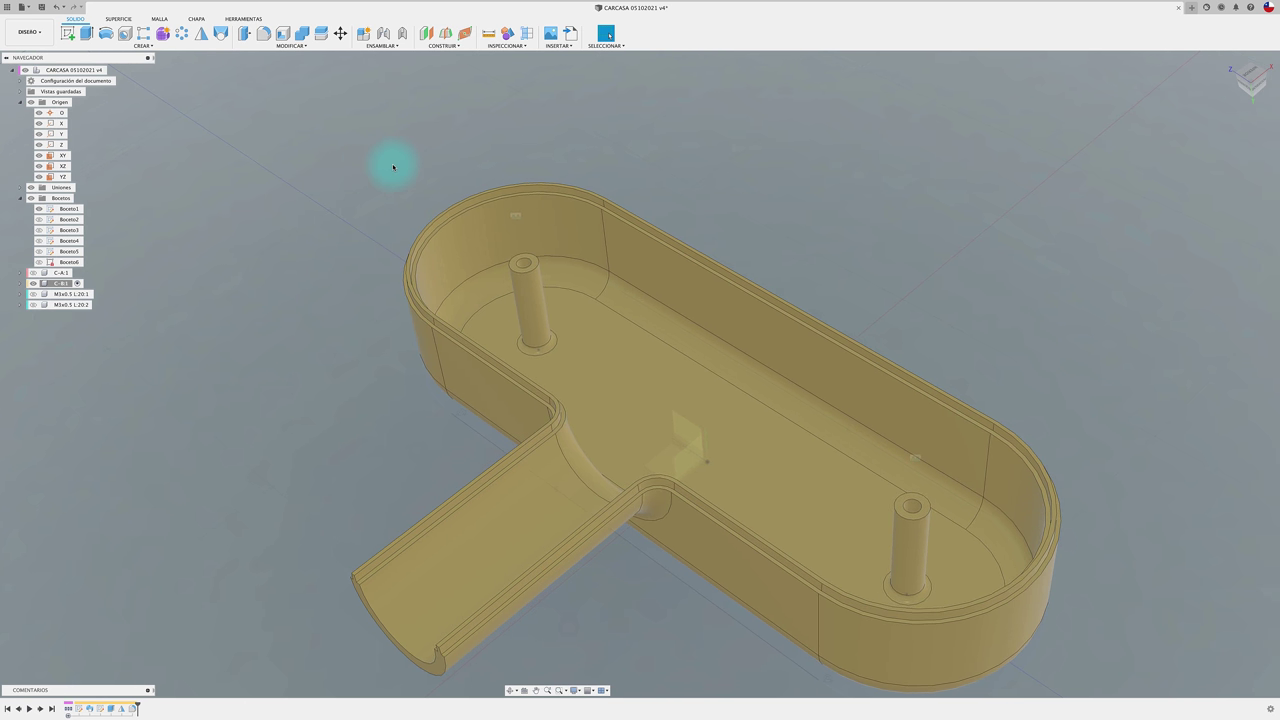
left_click(146, 48)
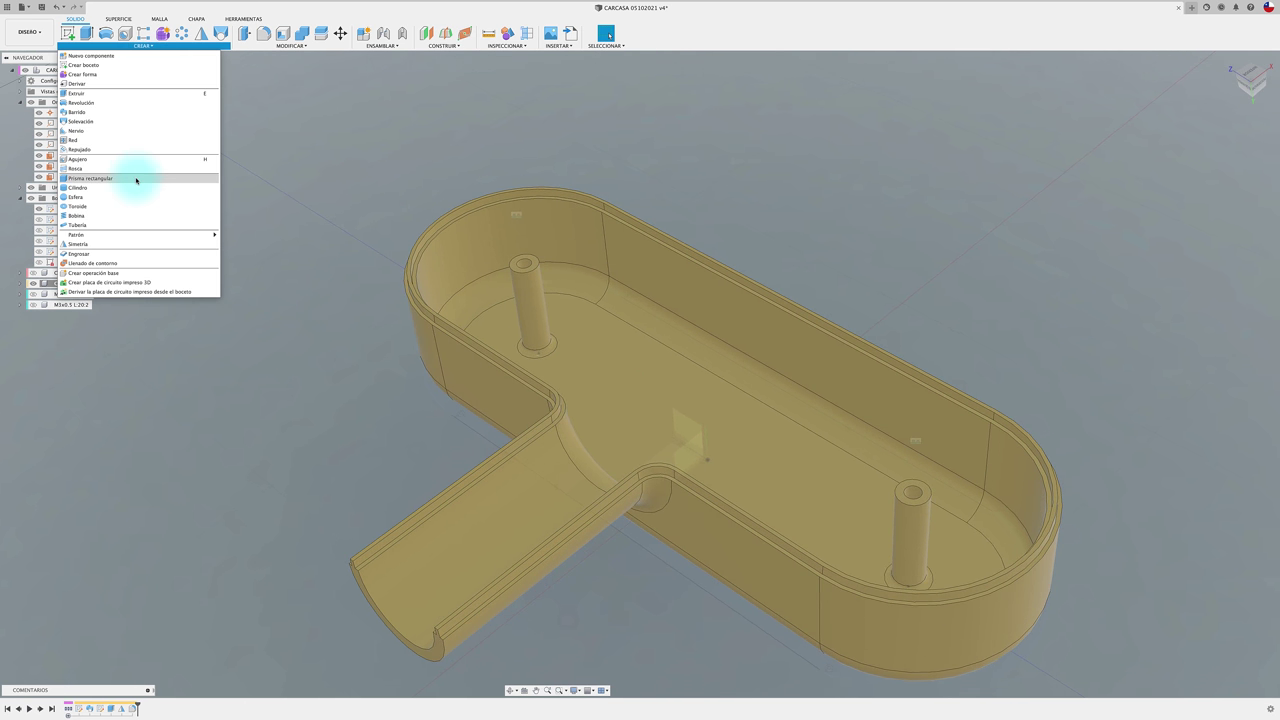
left_click(131, 171)
left_click(522, 264)
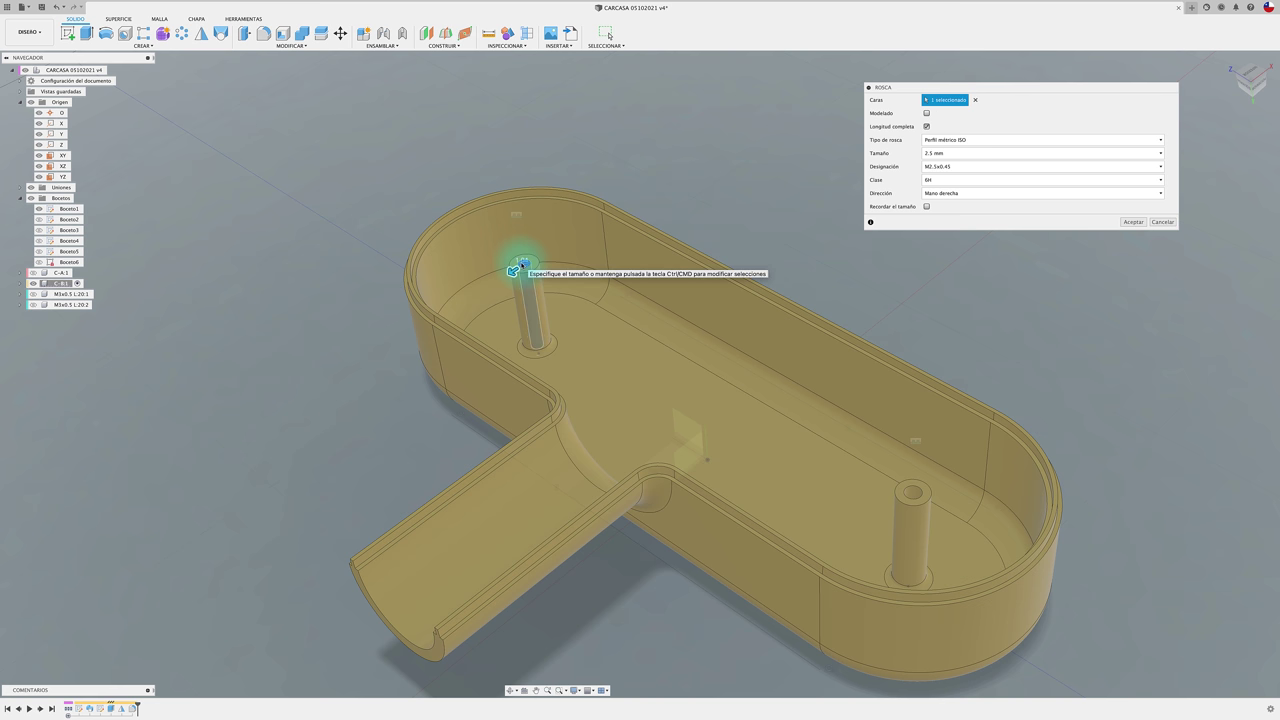
left_click(940, 166)
left_click(960, 173)
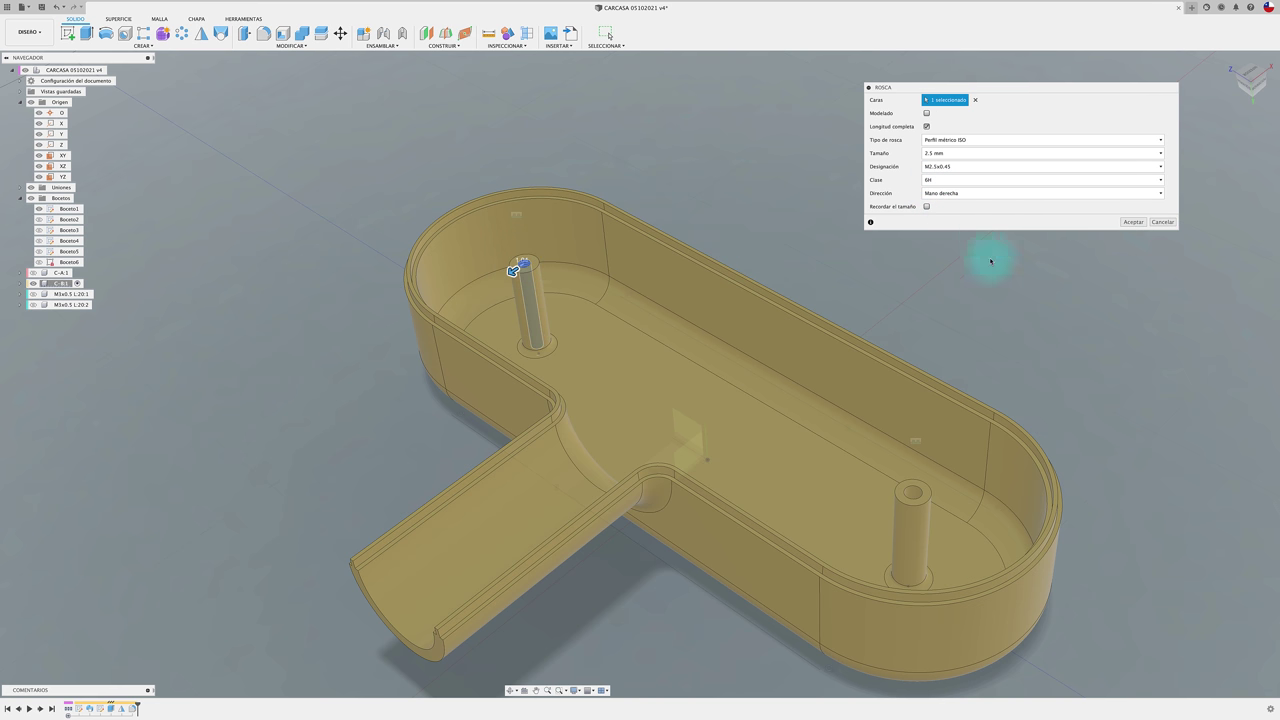
scroll(988, 368, "up", 2)
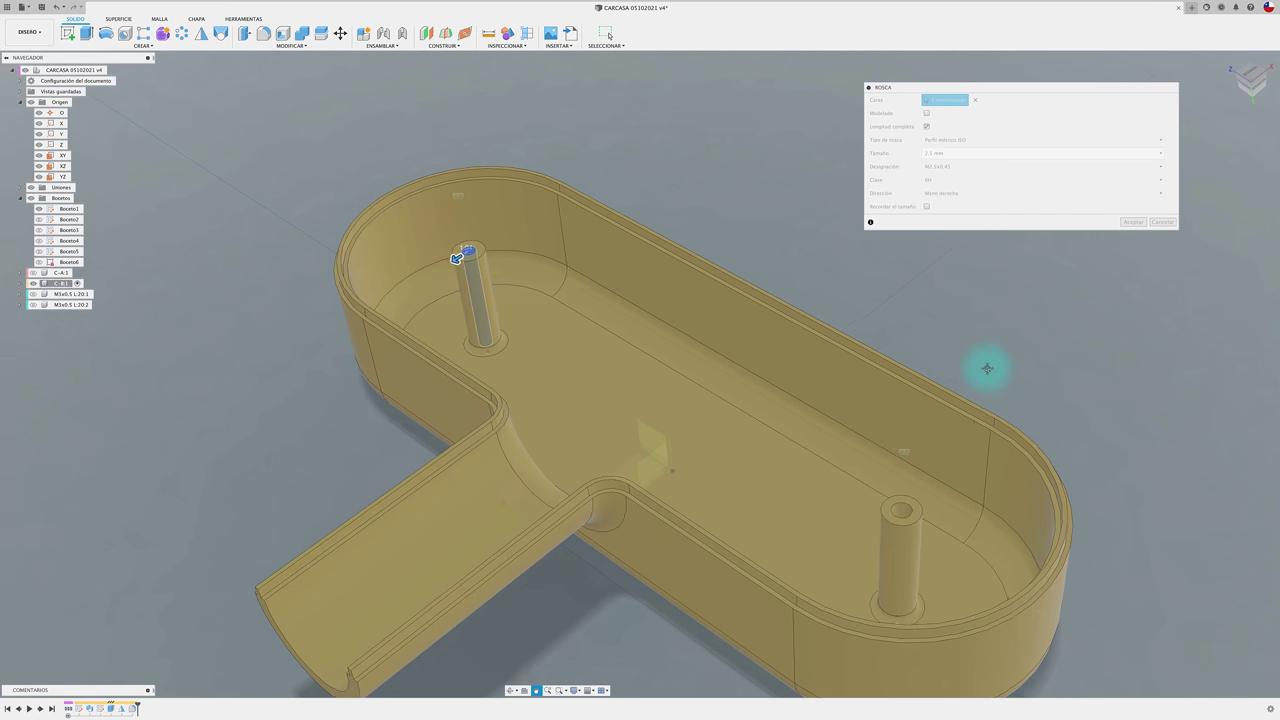
scroll(960, 358, "up", 2)
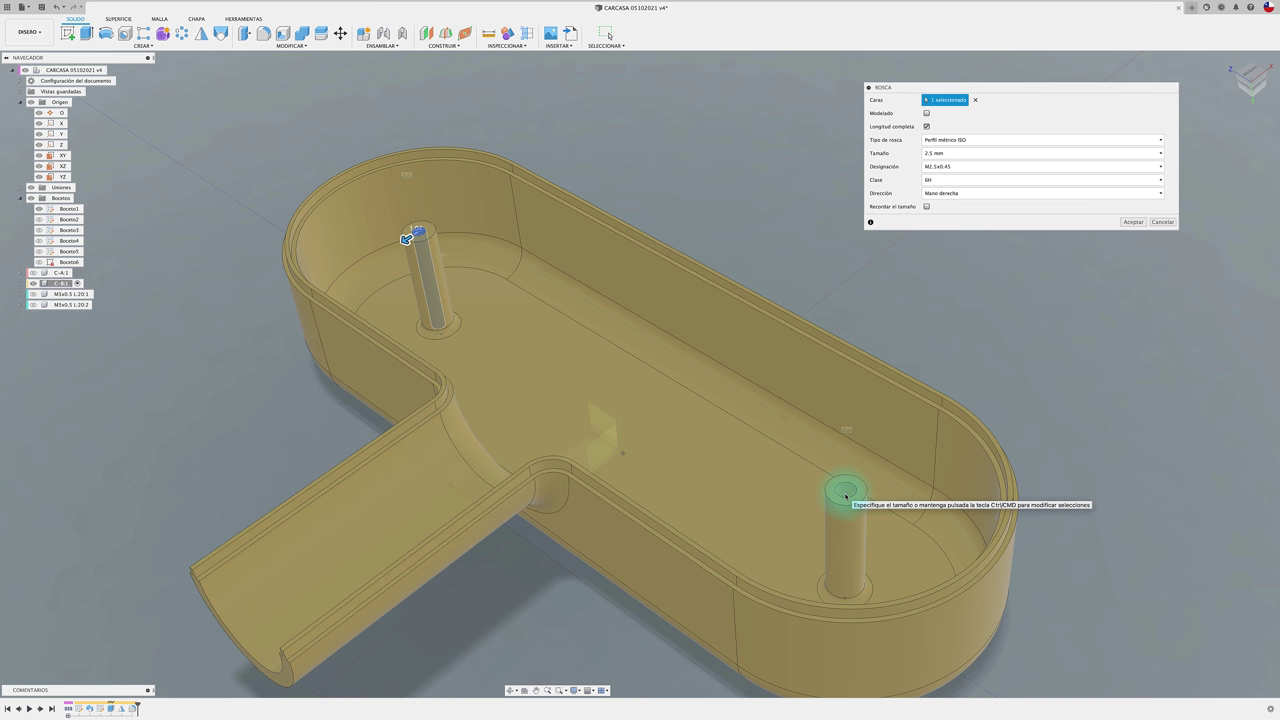
left_click(1173, 222)
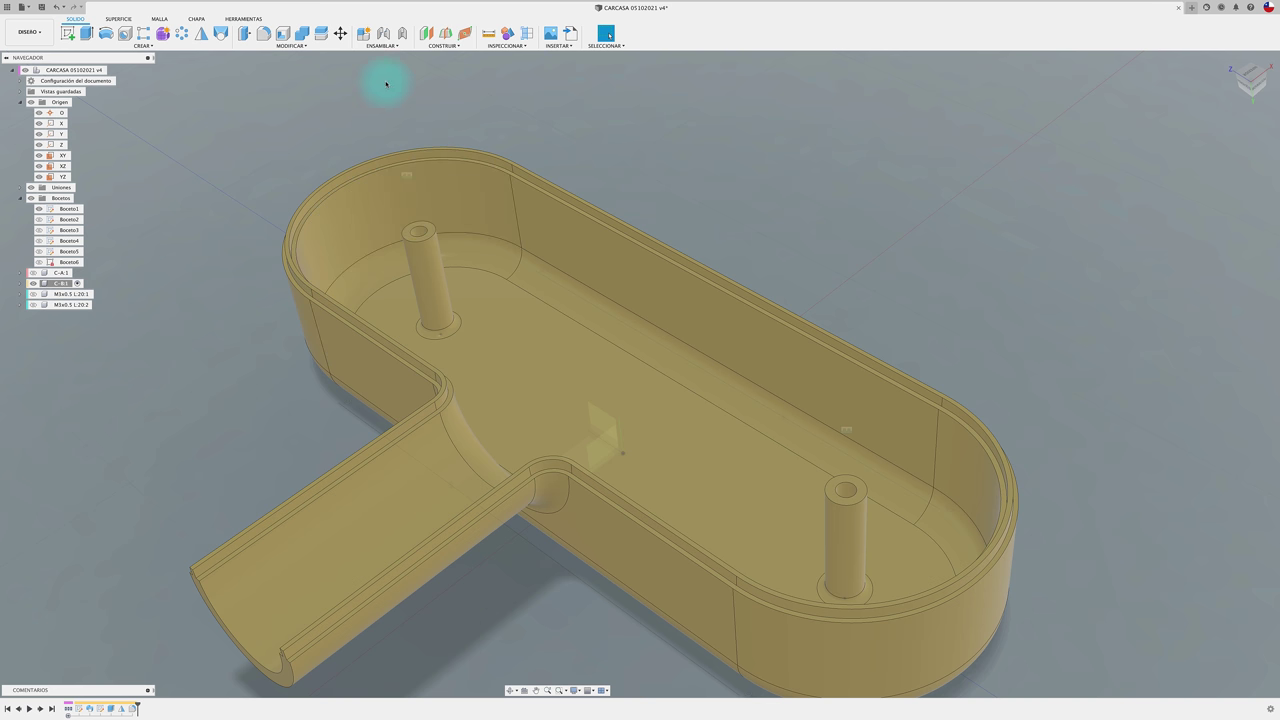
left_click(488, 33)
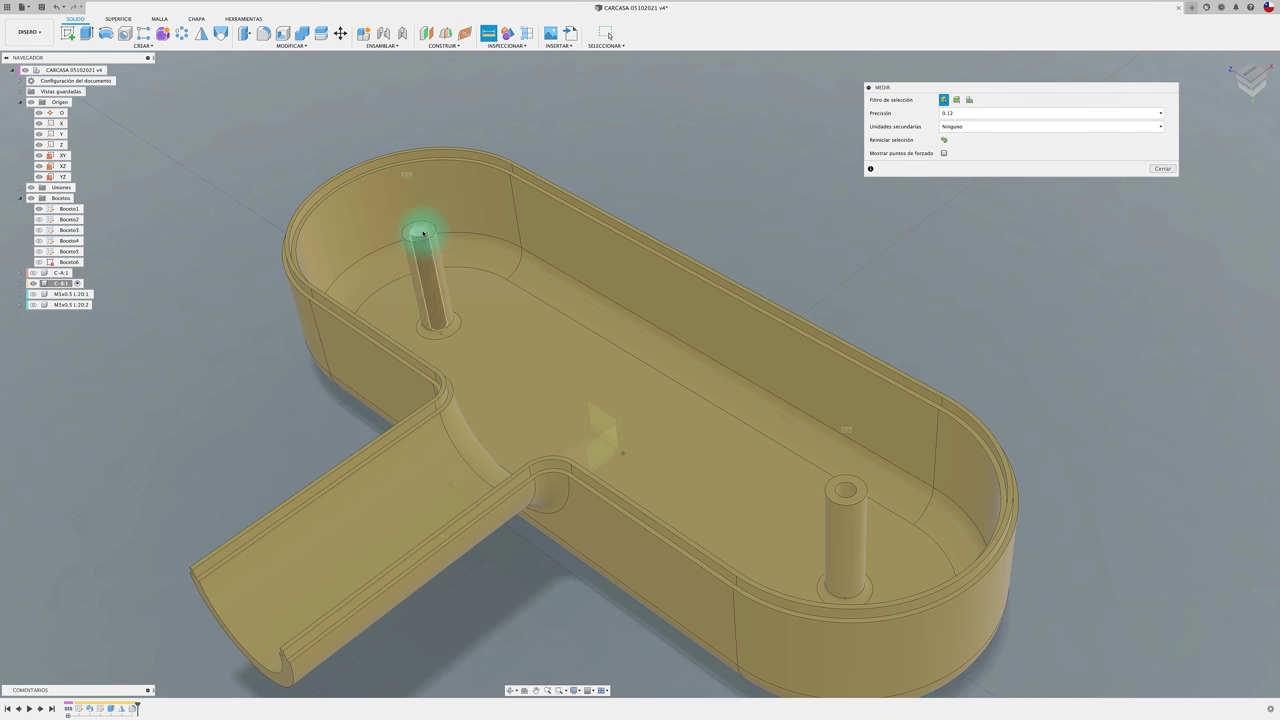
left_click(424, 236)
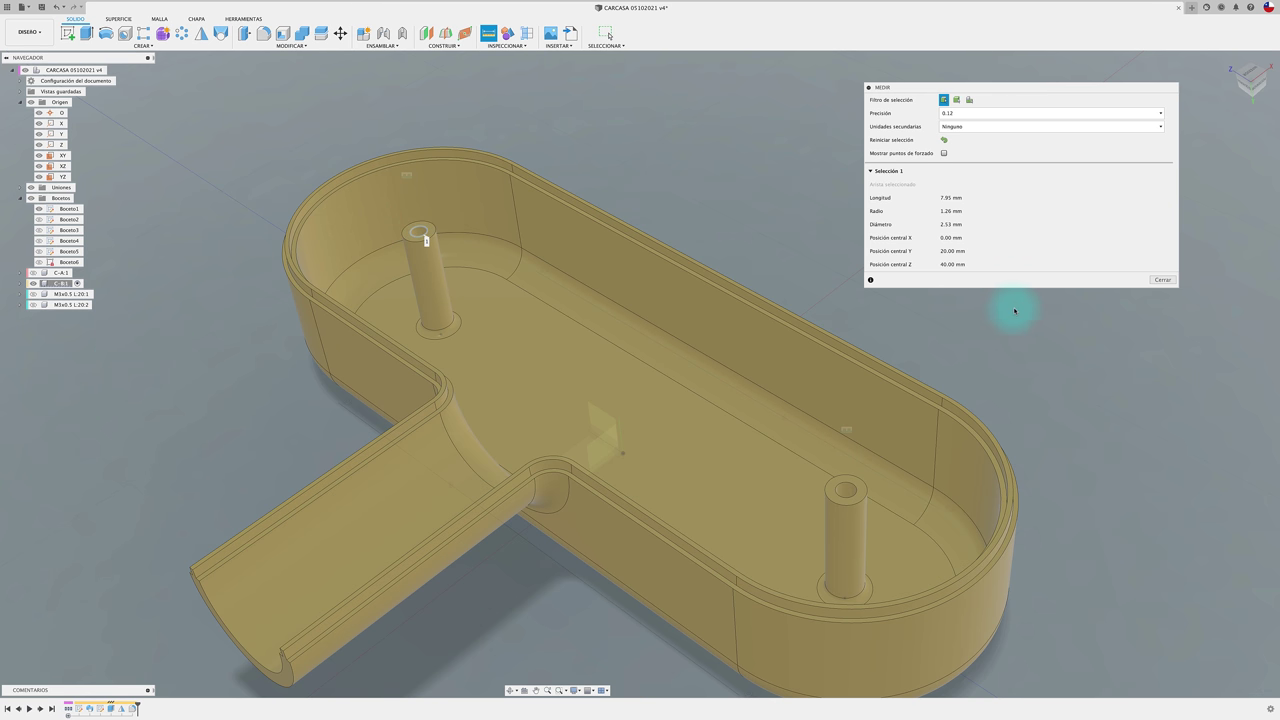
left_click(1148, 285)
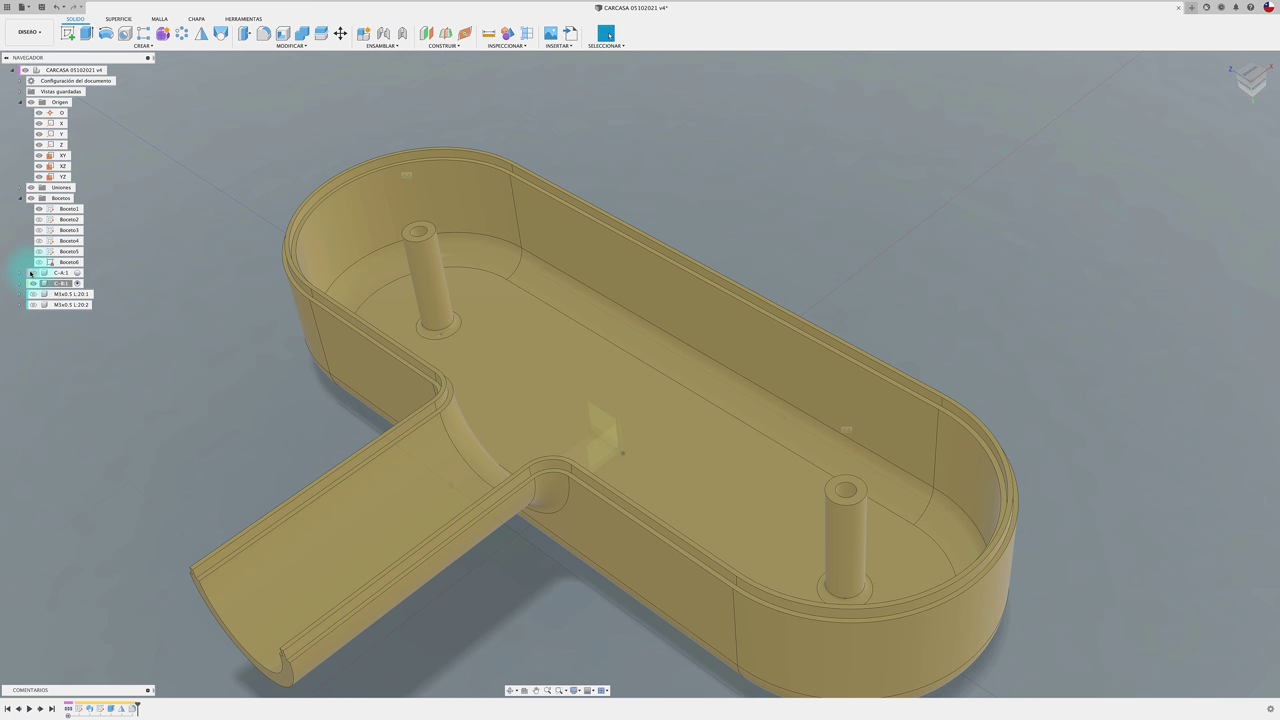
left_click(31, 273)
left_click(32, 284)
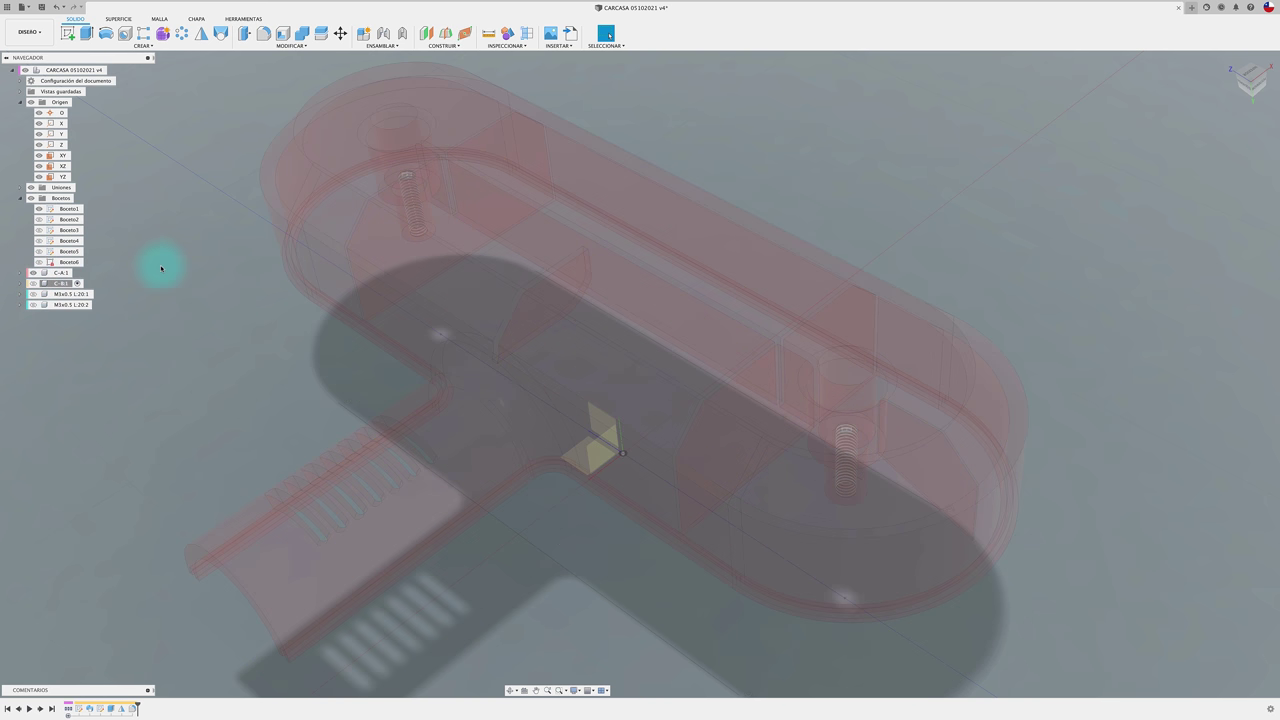
left_click(66, 272)
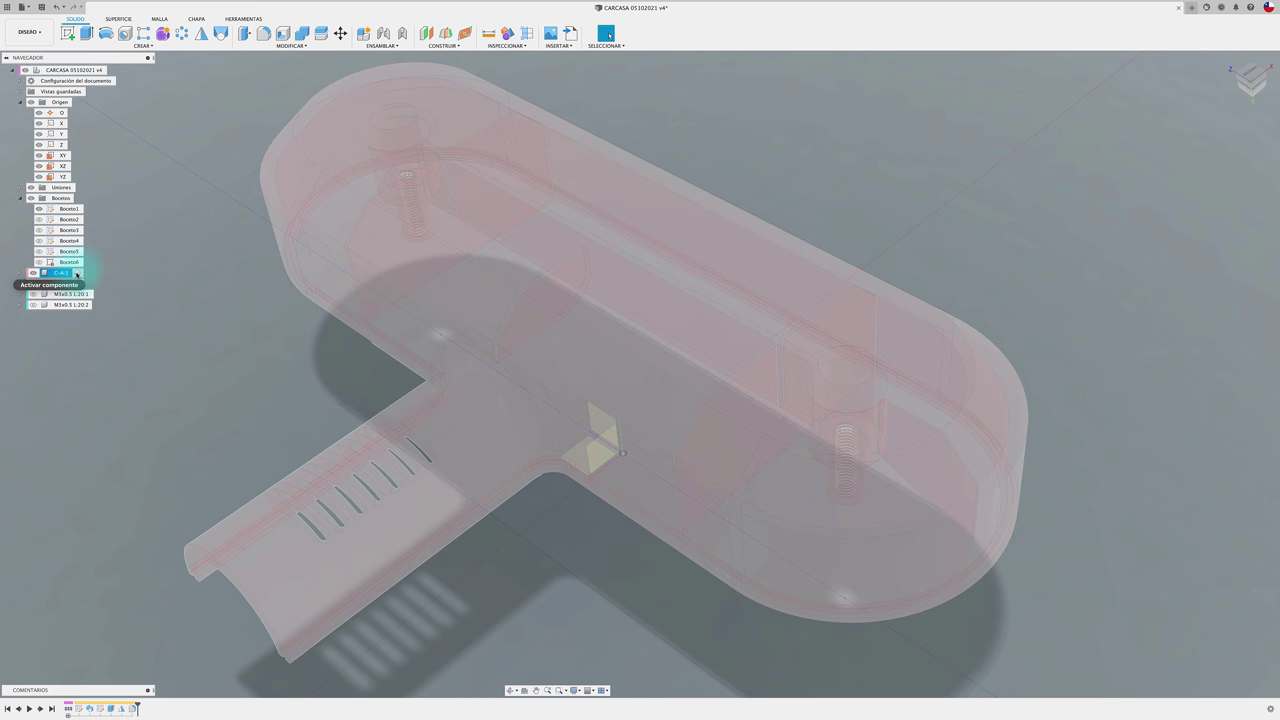
middle_click_drag(172, 350, 353, 3, "shift")
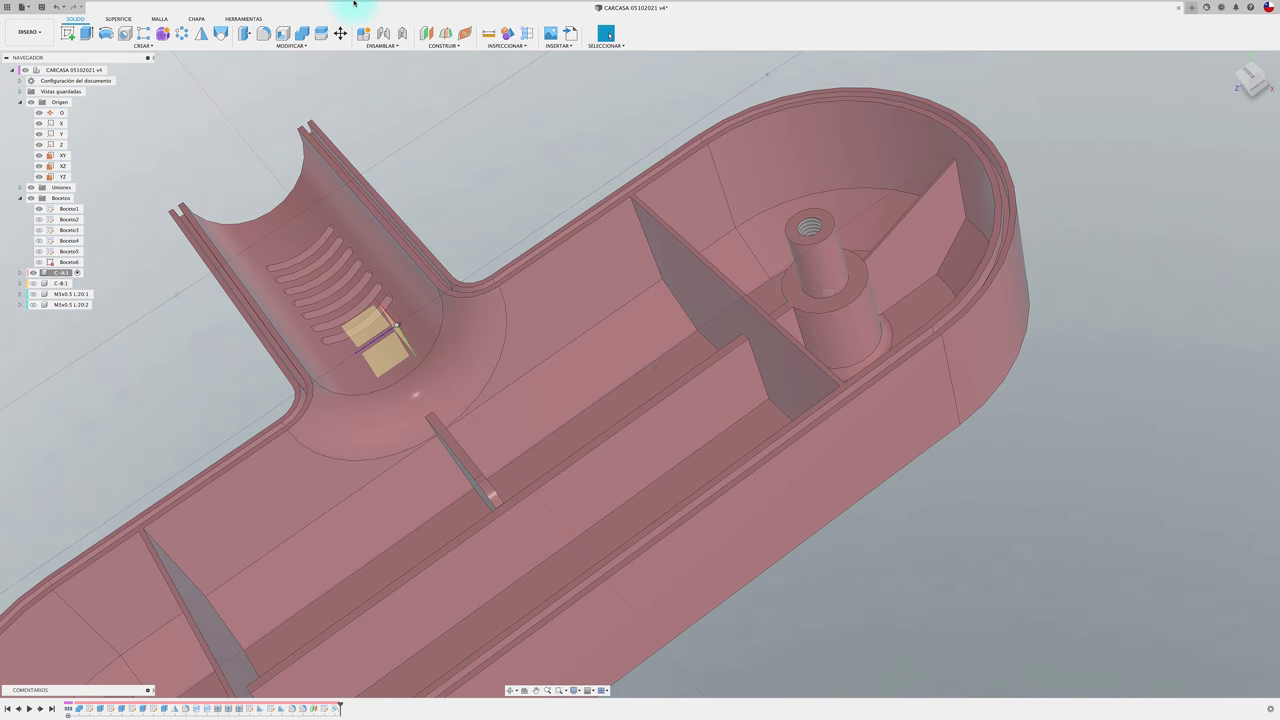
left_click(487, 35)
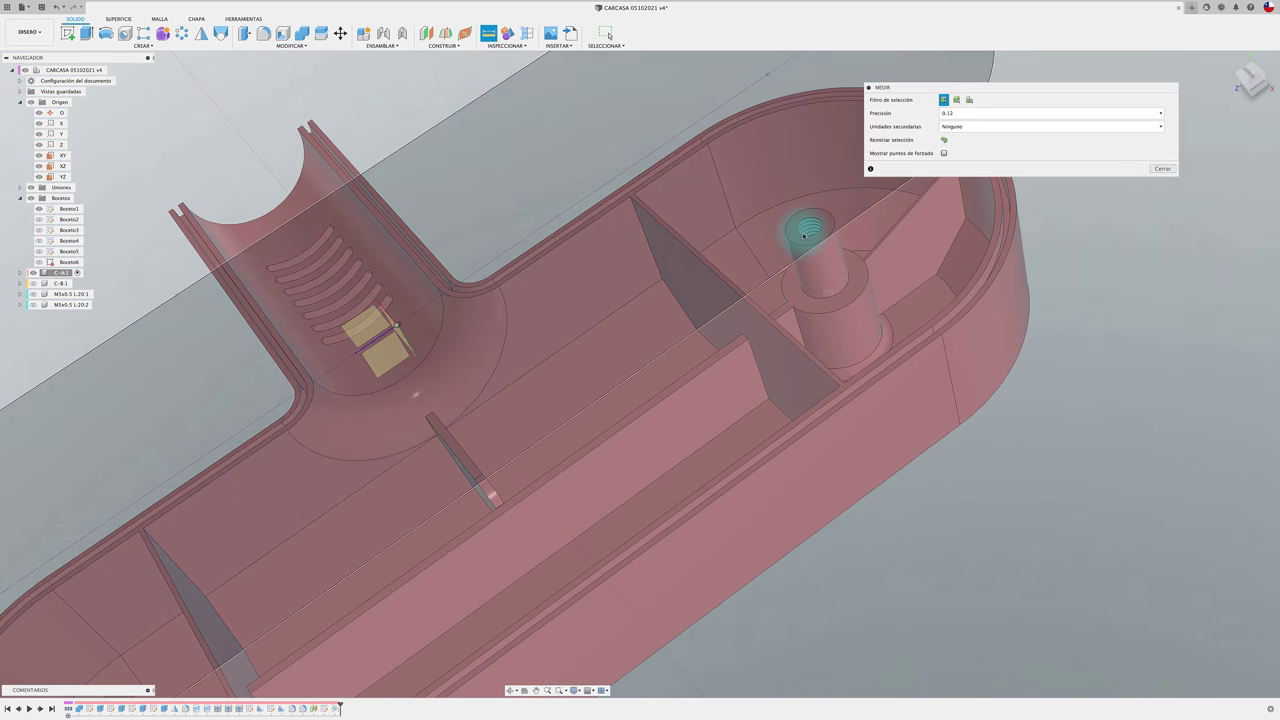
middle_click_drag(813, 237, 827, 388, "shift")
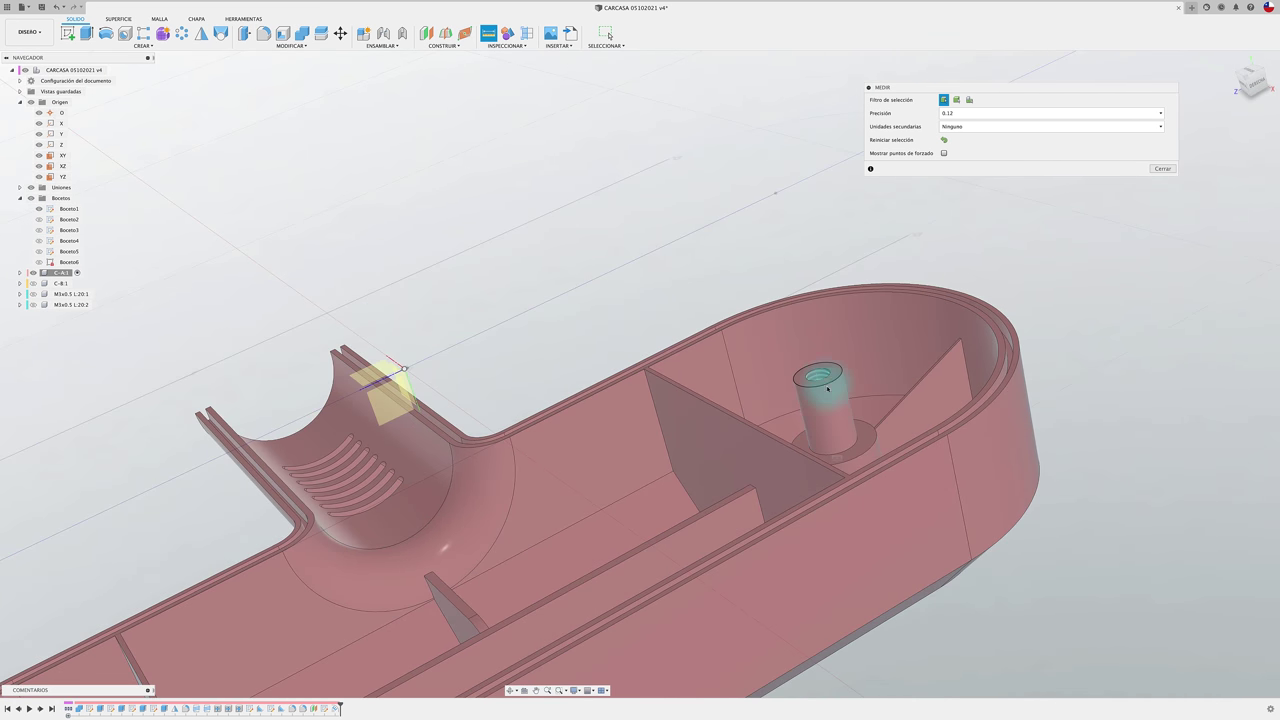
left_click(822, 383)
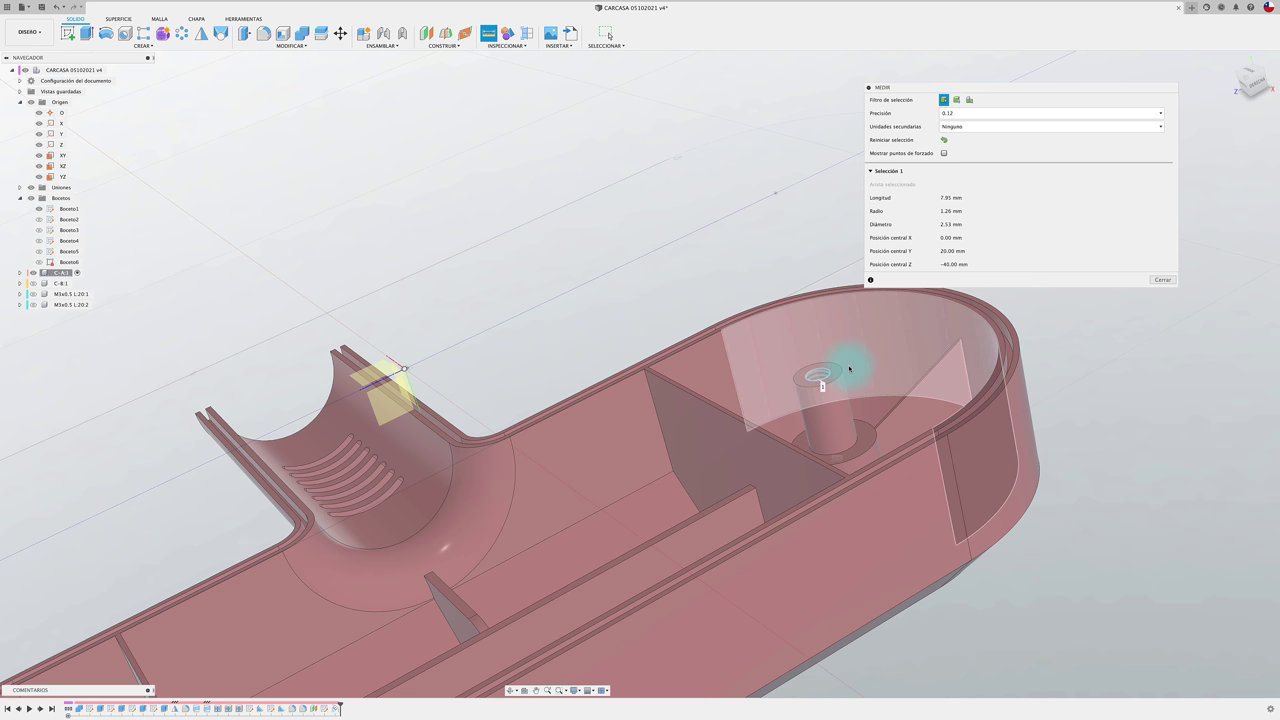
left_click(1162, 279)
left_click(330, 215)
mouse_move(330, 215)
middle_mouse_down("shift")
mouse_move(163, 214)
mouse_move(163, 251)
mouse_move(115, 263)
middle_mouse_up("shift")
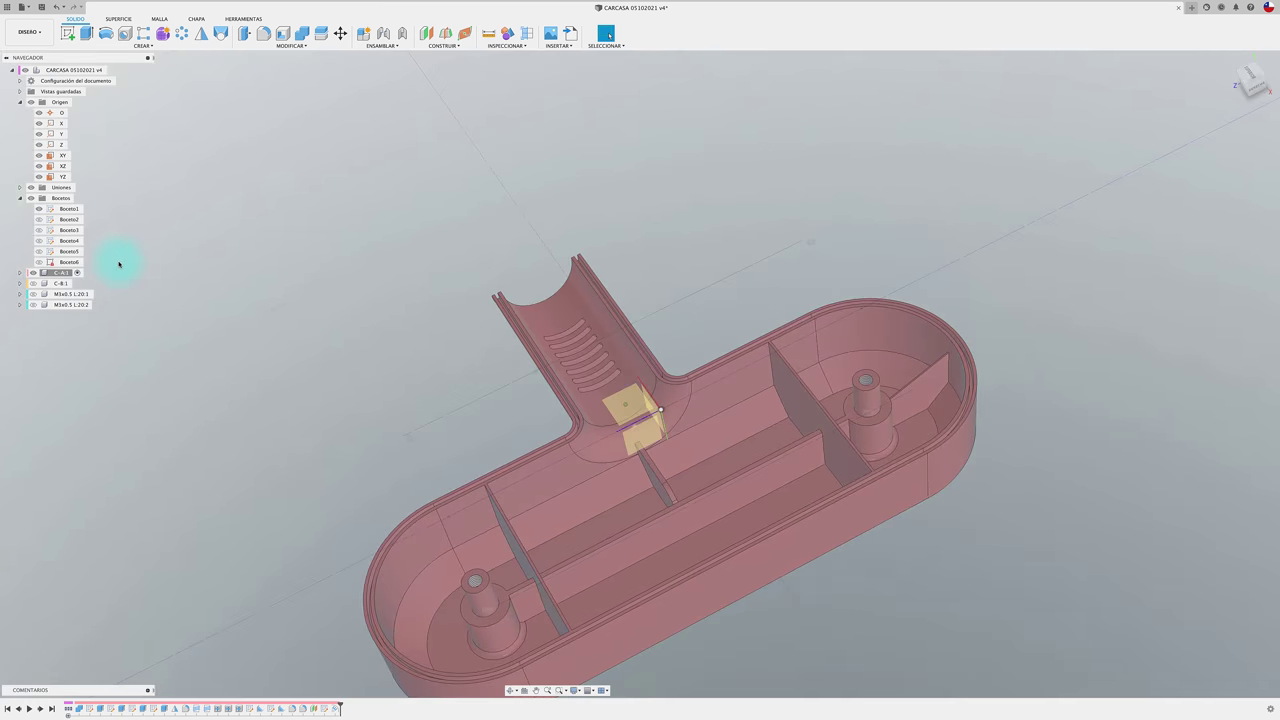
left_click(36, 275)
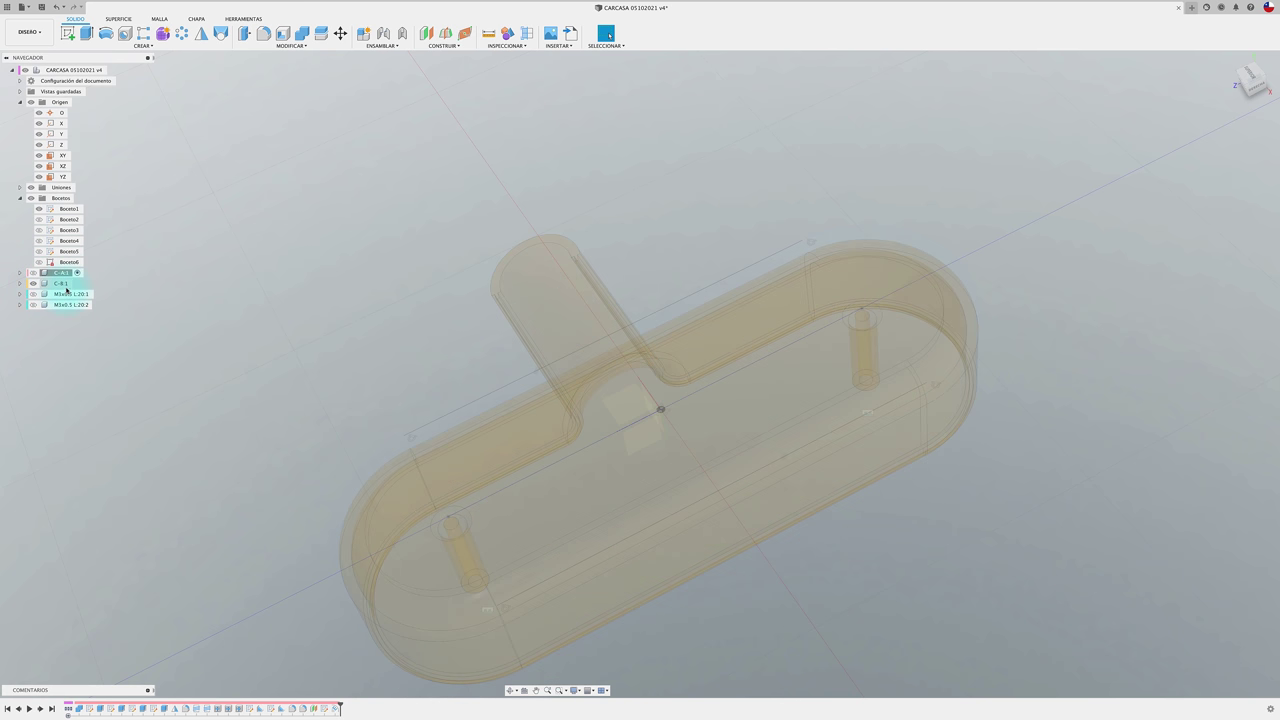
left_click(77, 283)
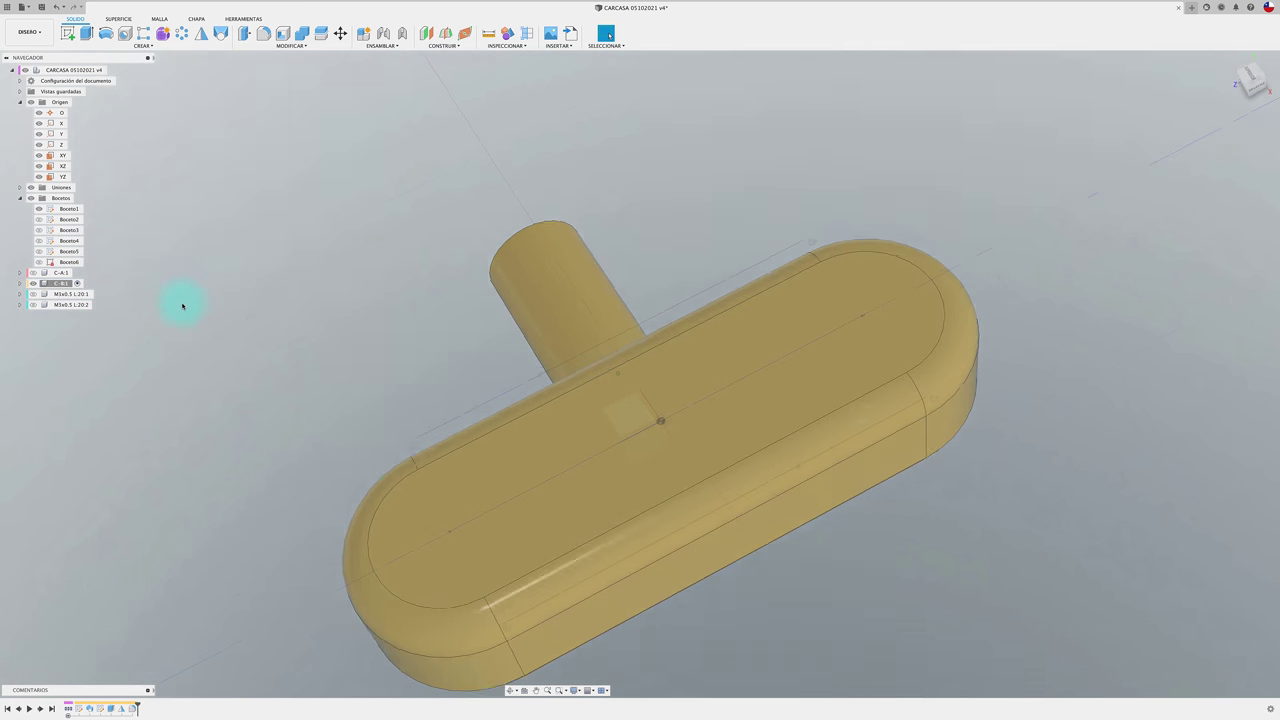
middle_click_drag(183, 306, 144, 192, "shift")
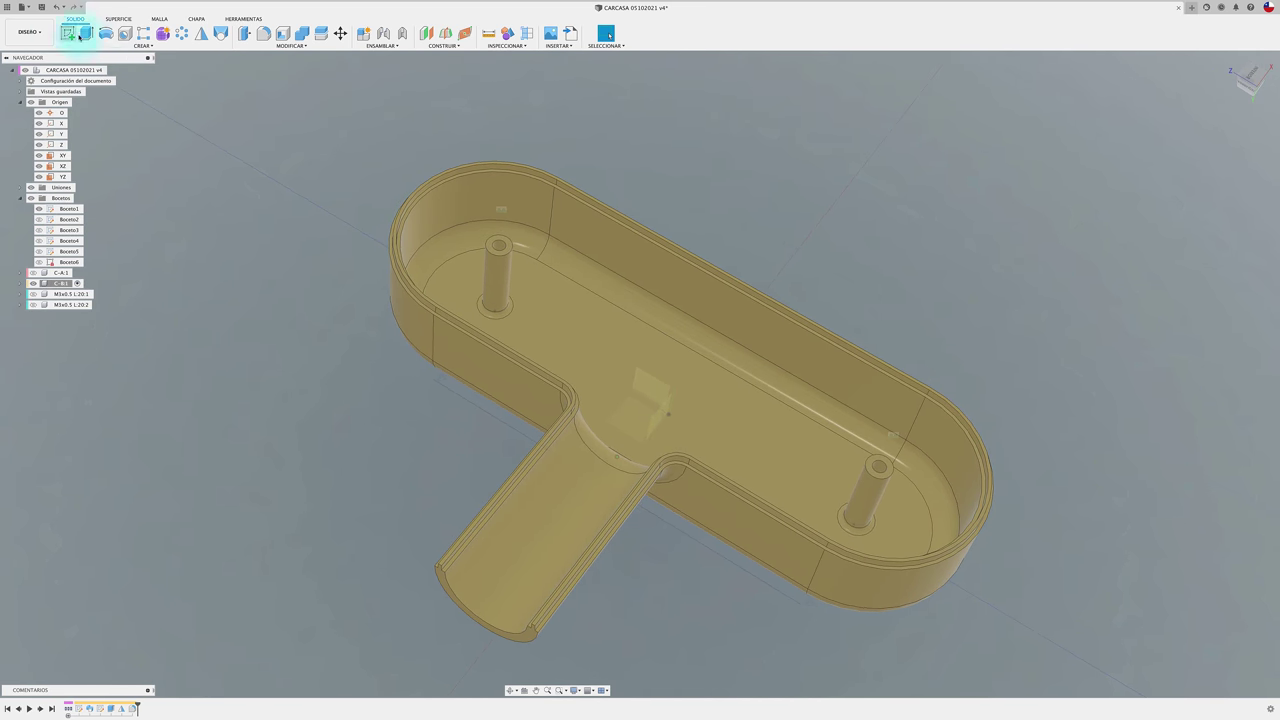
Step: Add an M2.5x0.45 6H thread to the left screw boss hole
left_click(143, 45)
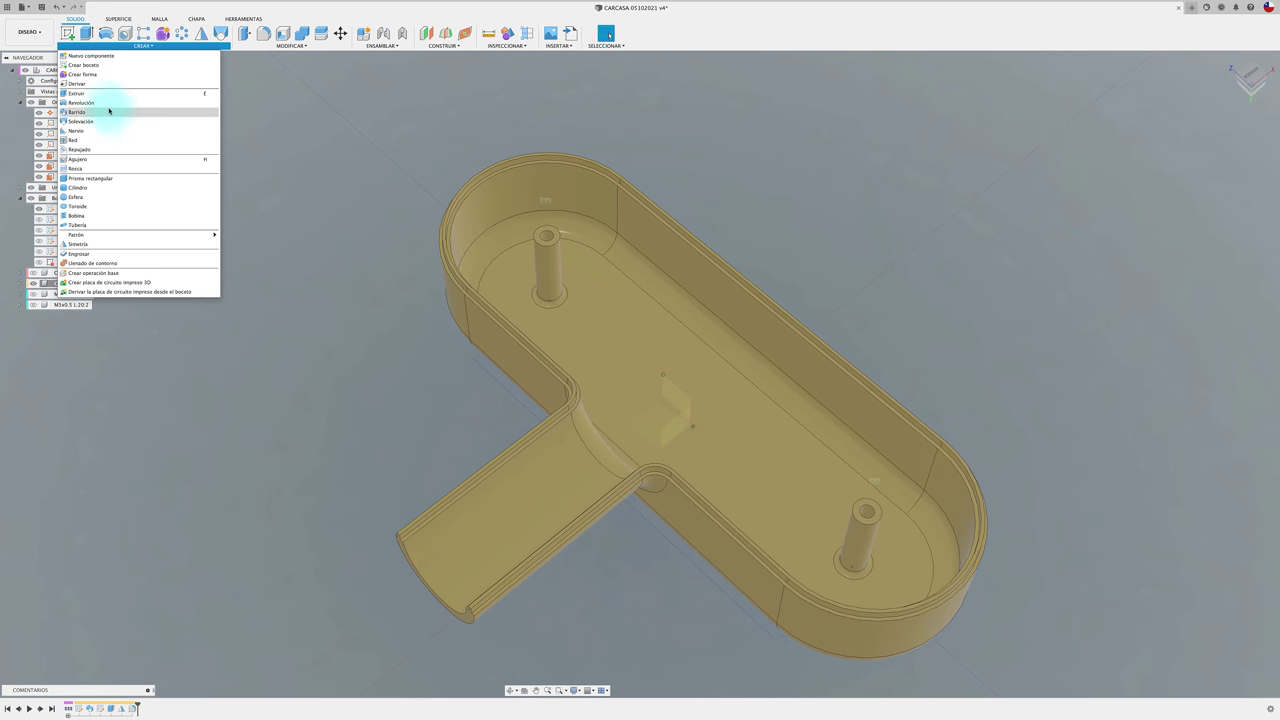
left_click(104, 168)
left_click(545, 240)
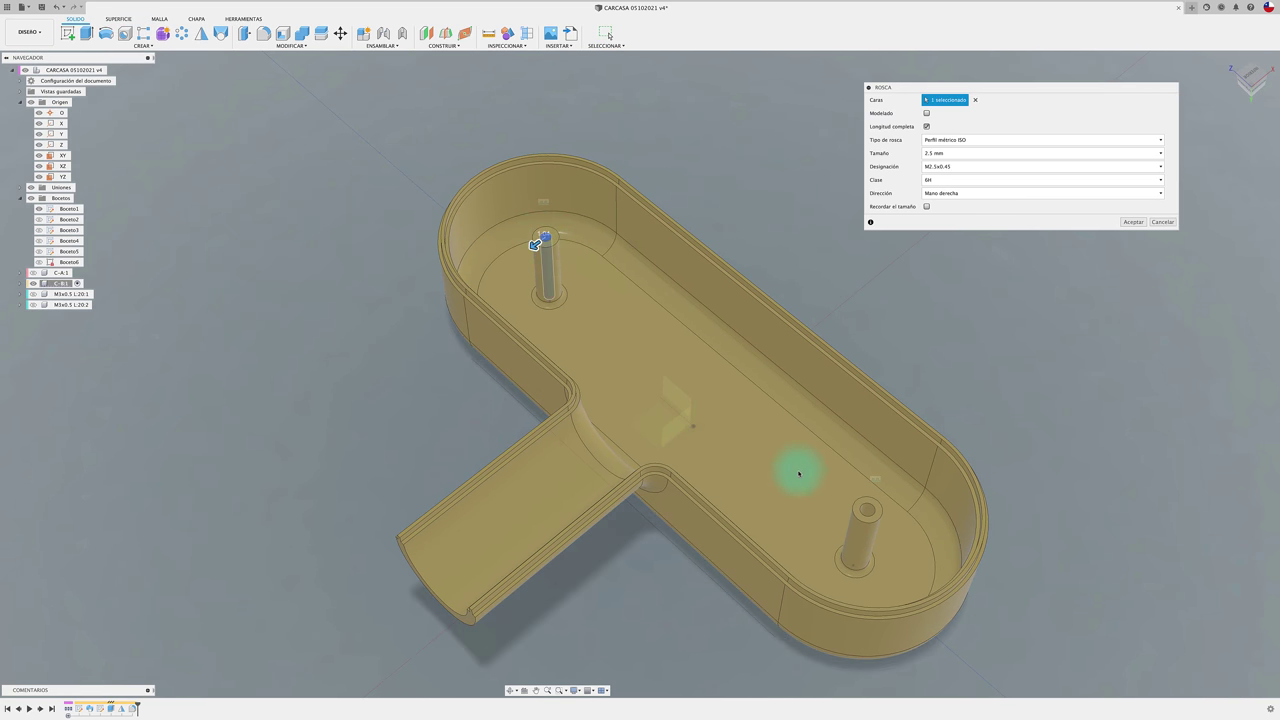
left_click(1133, 222)
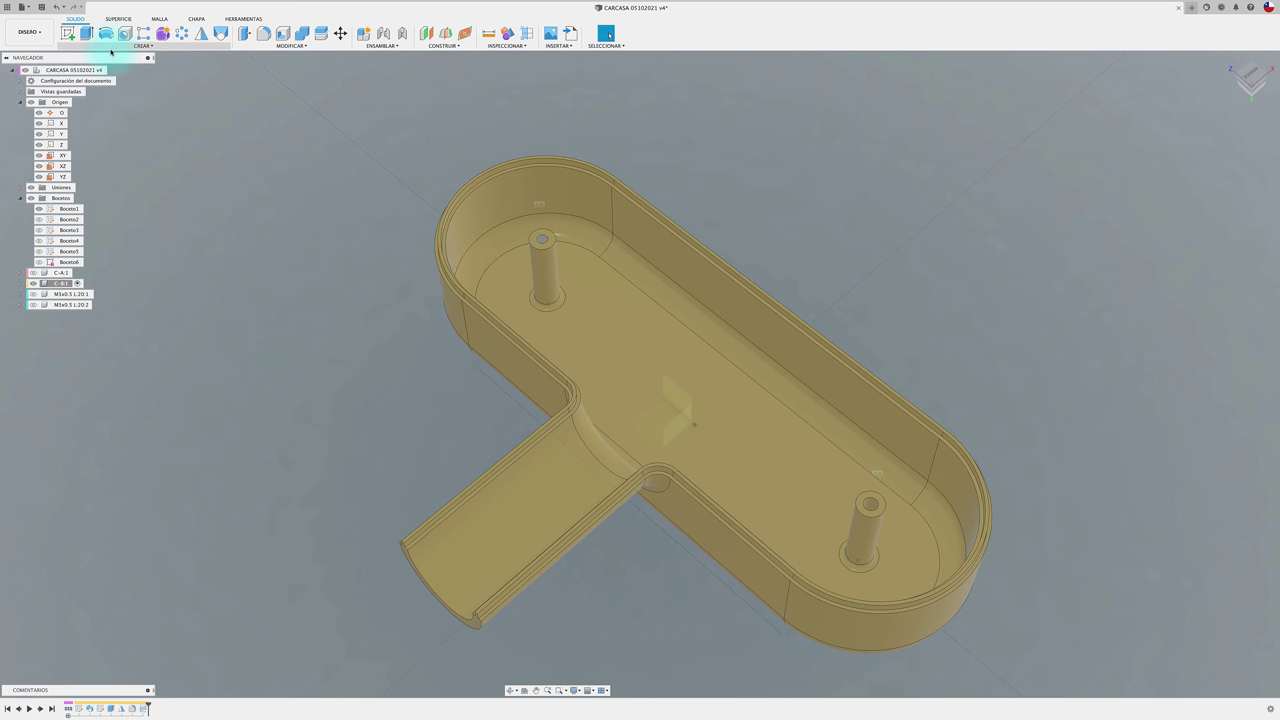
Step: Add the same M2.5x0.45 6H thread to the right screw boss hole
left_click(142, 45)
key("Escape")
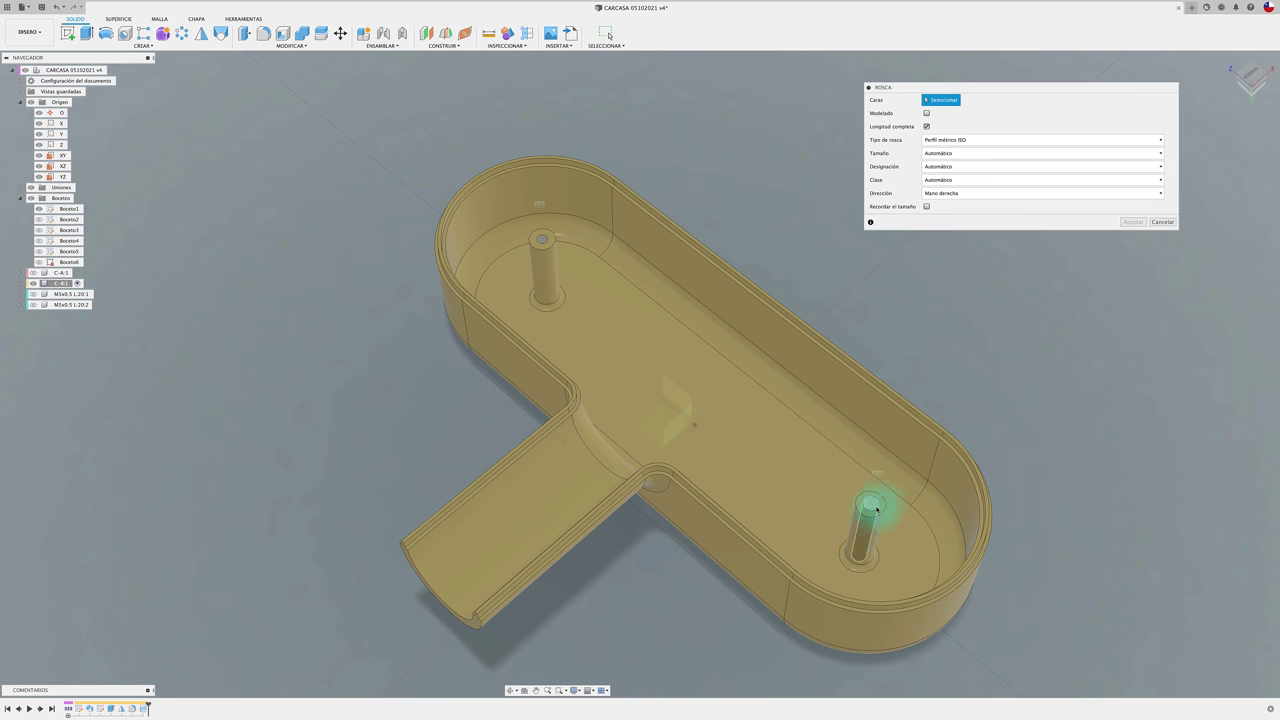
mouse_move(1049, 369)
middle_mouse_down("shift")
mouse_move(991, 277)
mouse_move(1009, 280)
middle_mouse_up("shift")
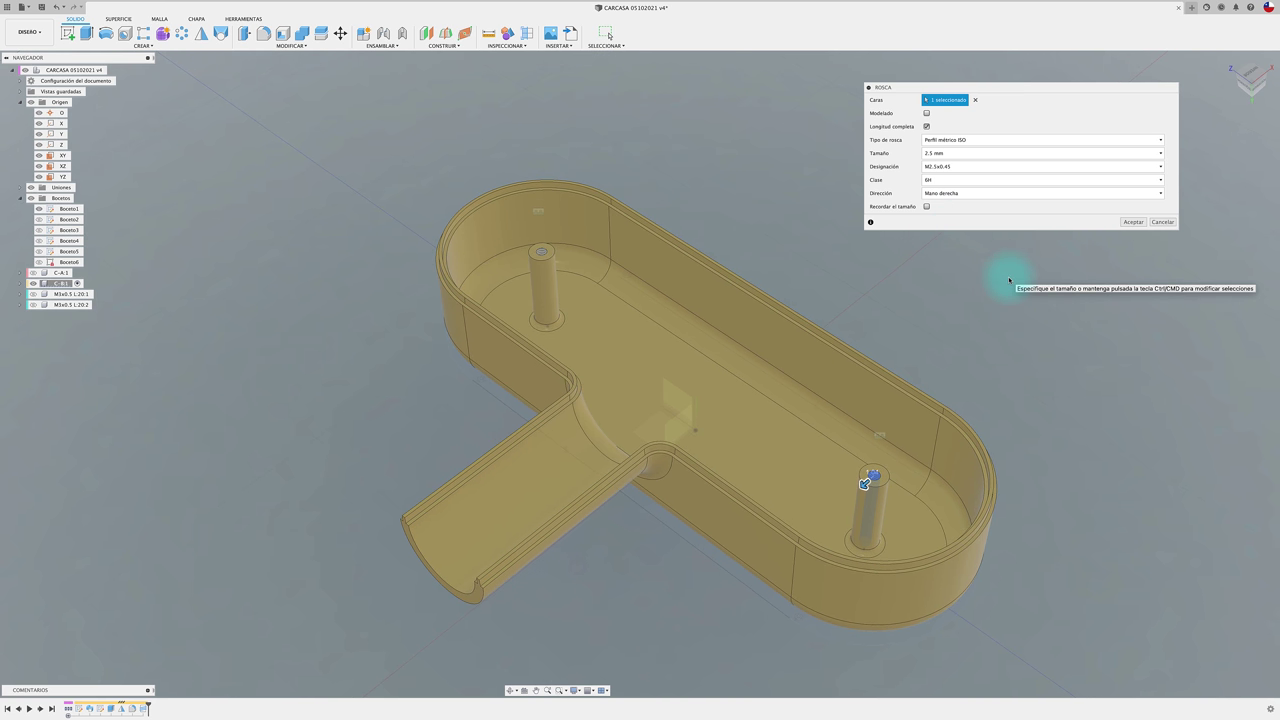
left_click(1135, 232)
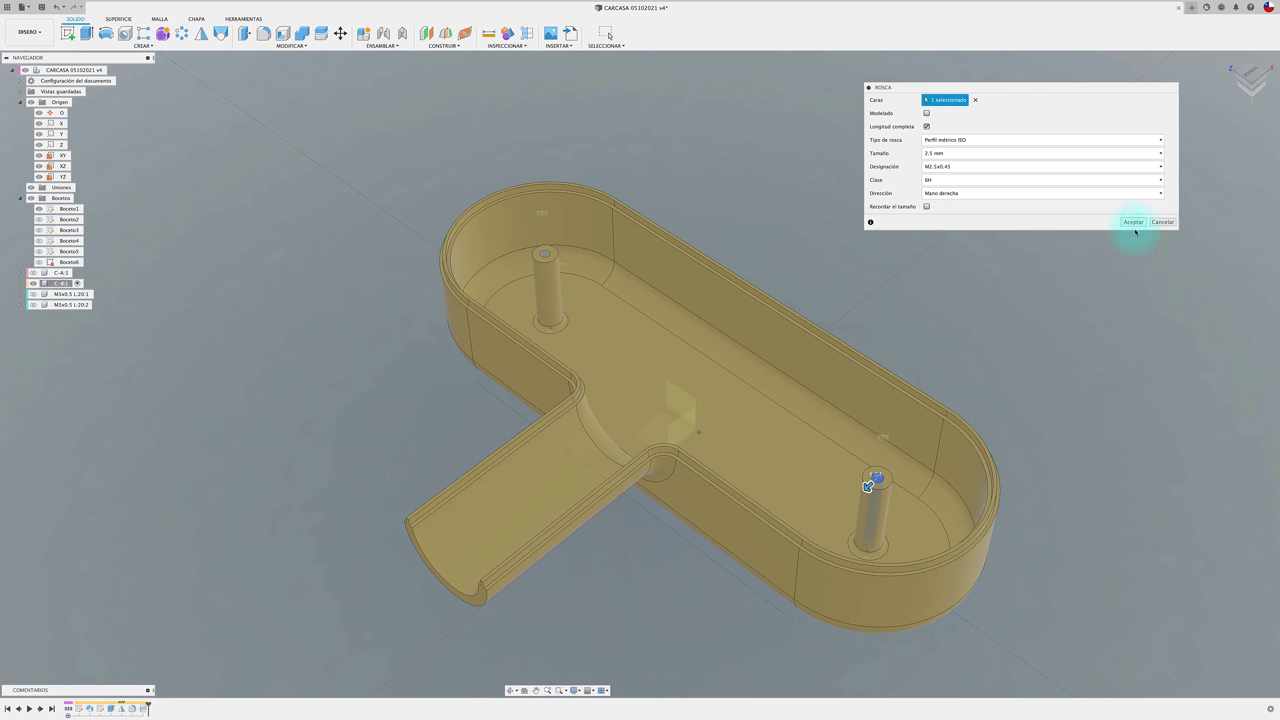
middle_click_drag(1063, 237, 714, 317, "shift")
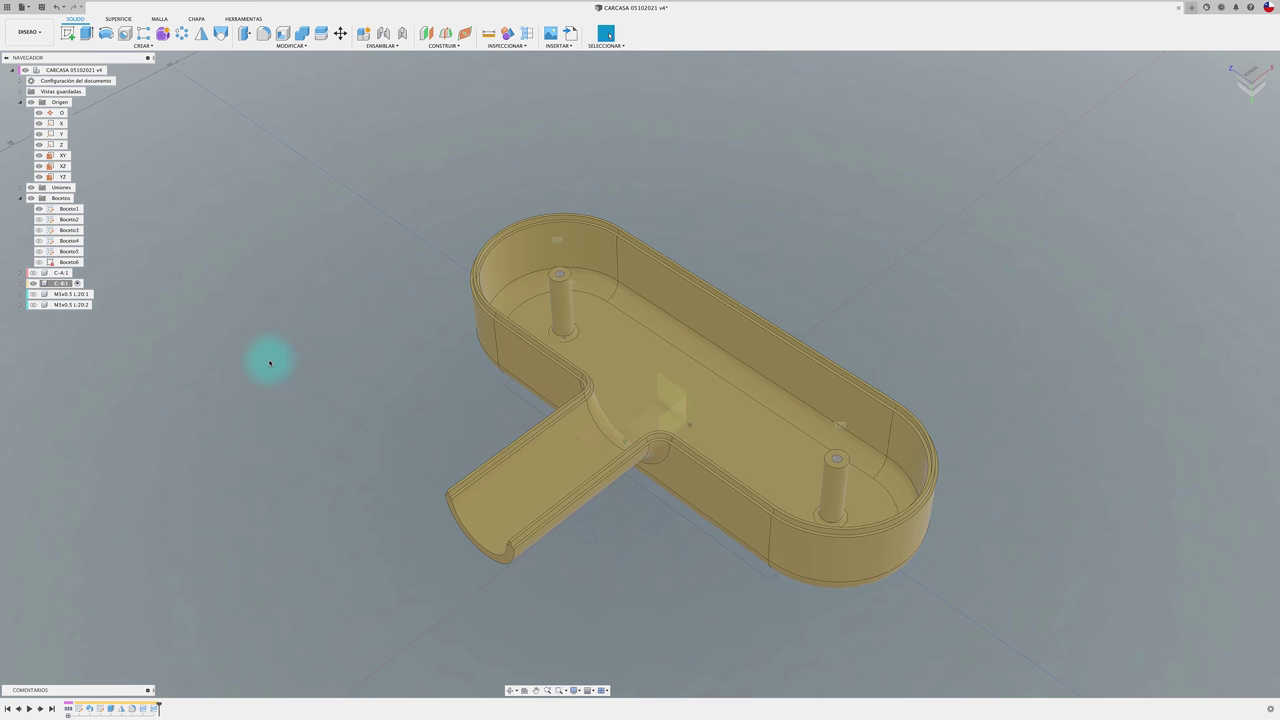
Step: Show the casing half and both M3 screws, and activate the top-level assembly
middle_click_drag(248, 349, 172, 341, "shift")
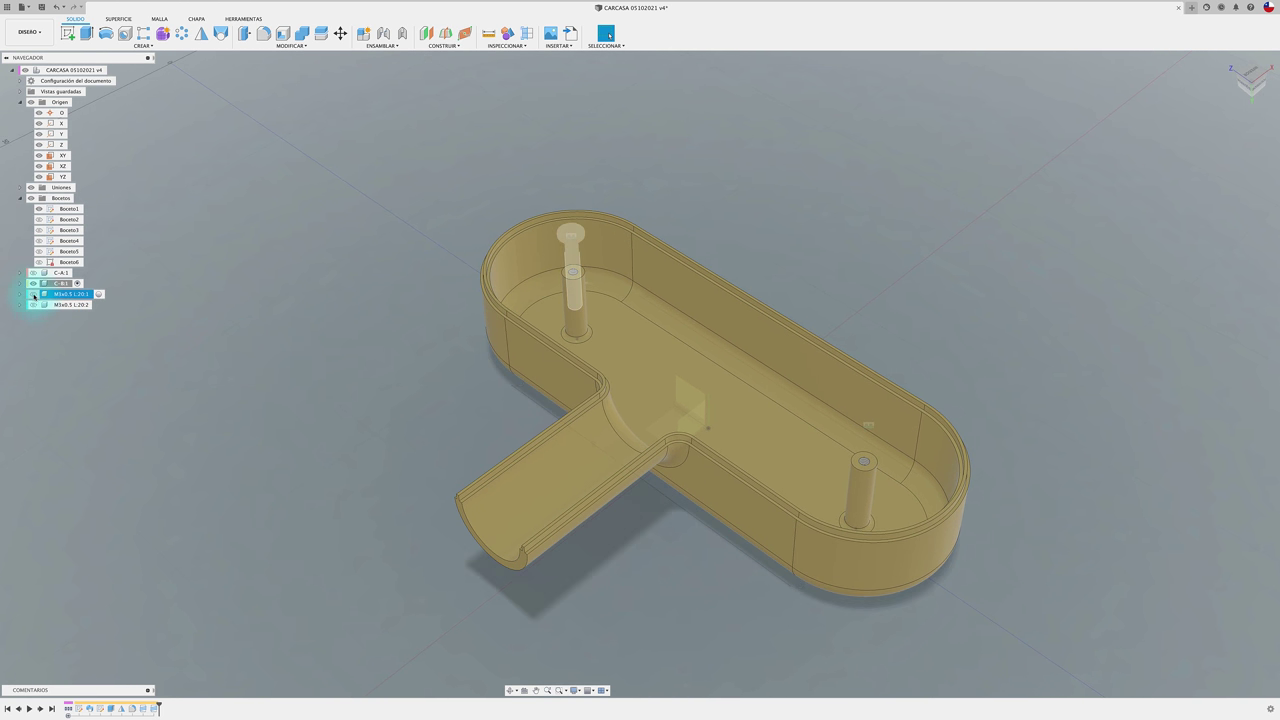
left_click(33, 272)
left_click(33, 294)
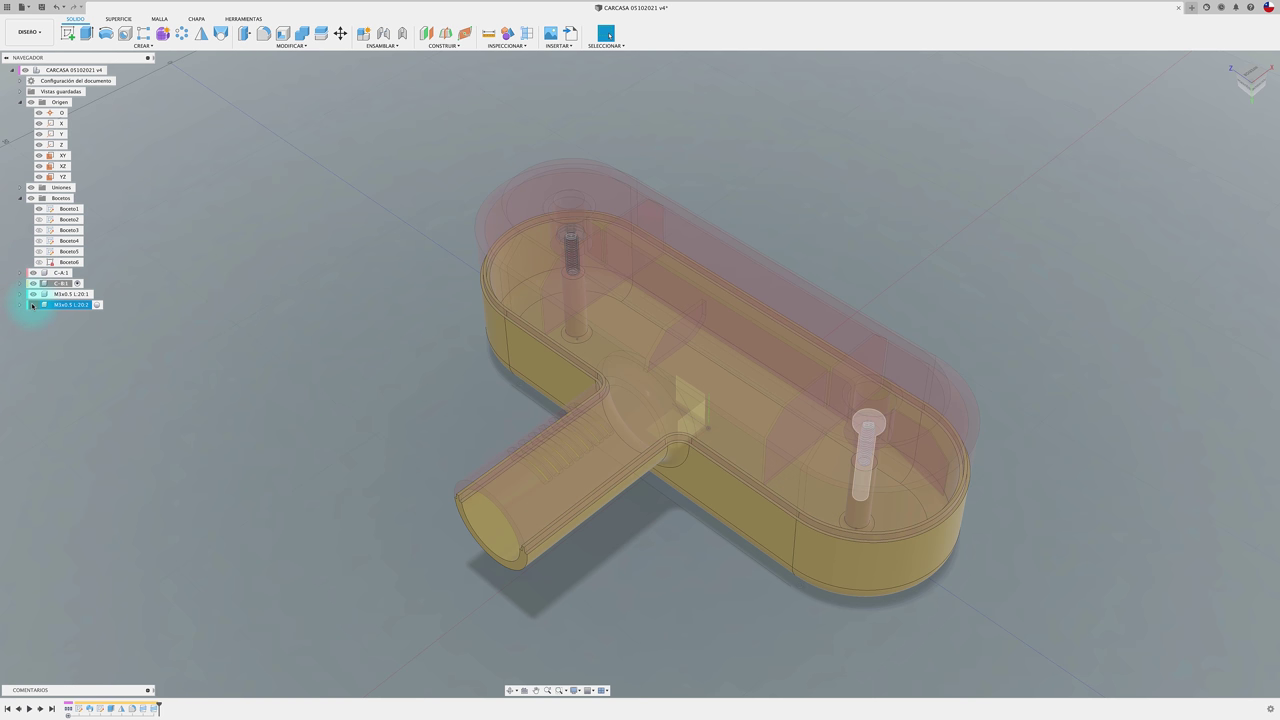
left_click(33, 304)
left_click(113, 70)
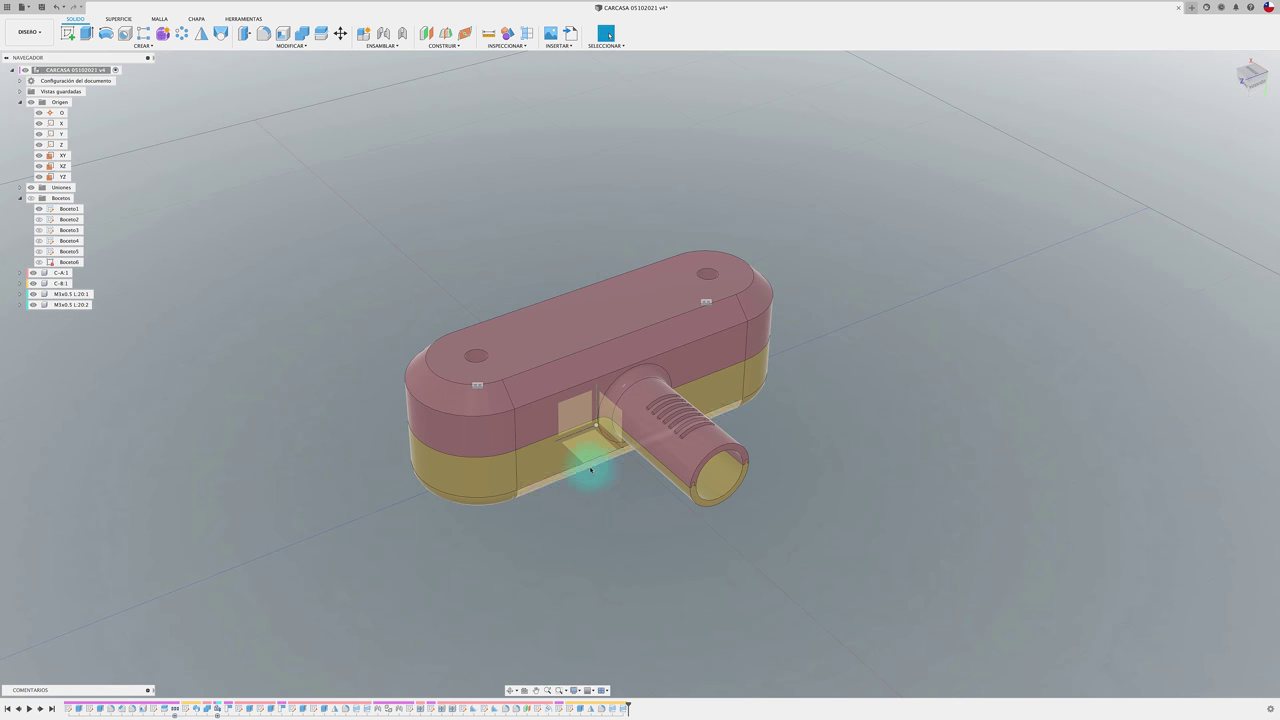
Step: Toggle the ground plane display effect off and back on
left_click(577, 697)
mouse_move(618, 641)
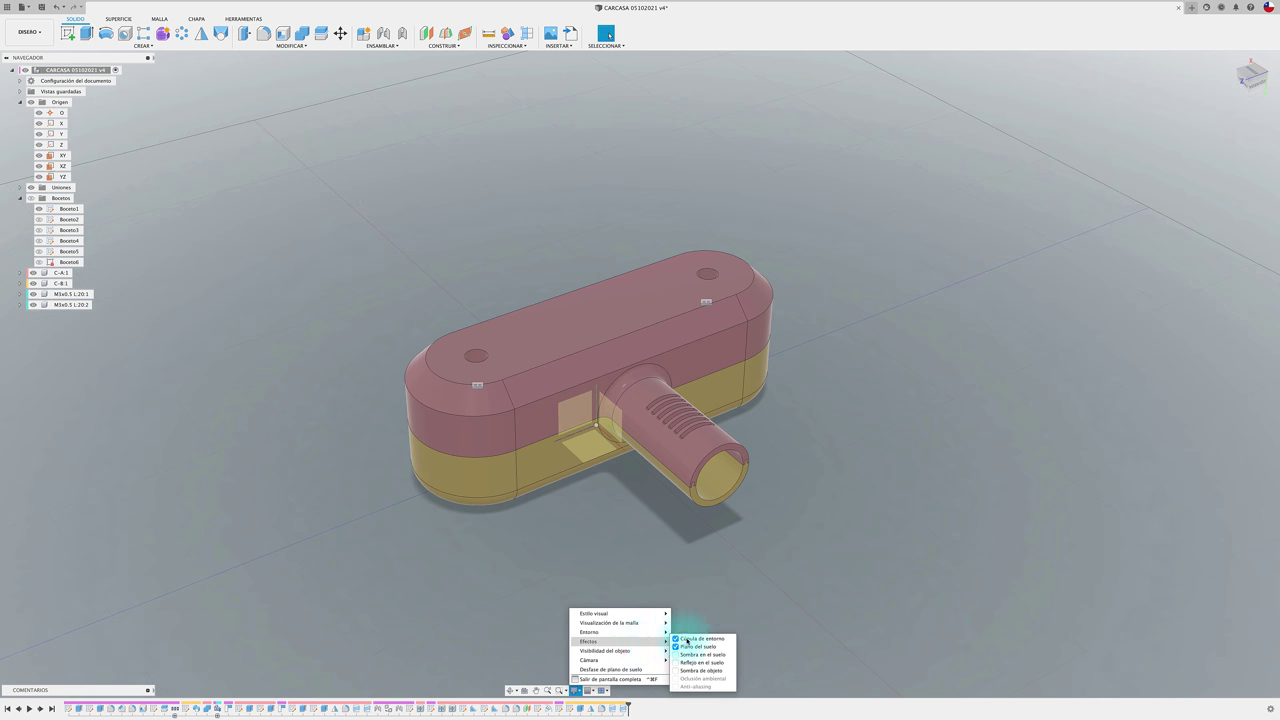
left_click(676, 647)
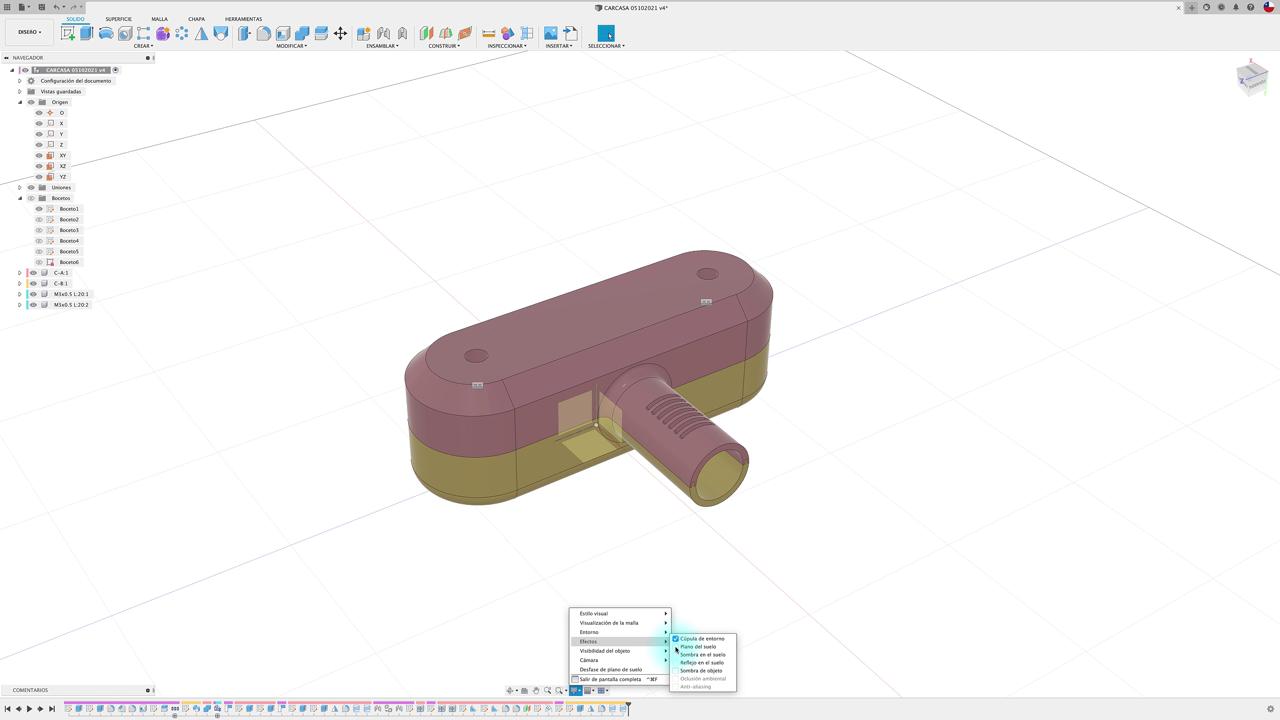
left_click(676, 647)
left_click(500, 557)
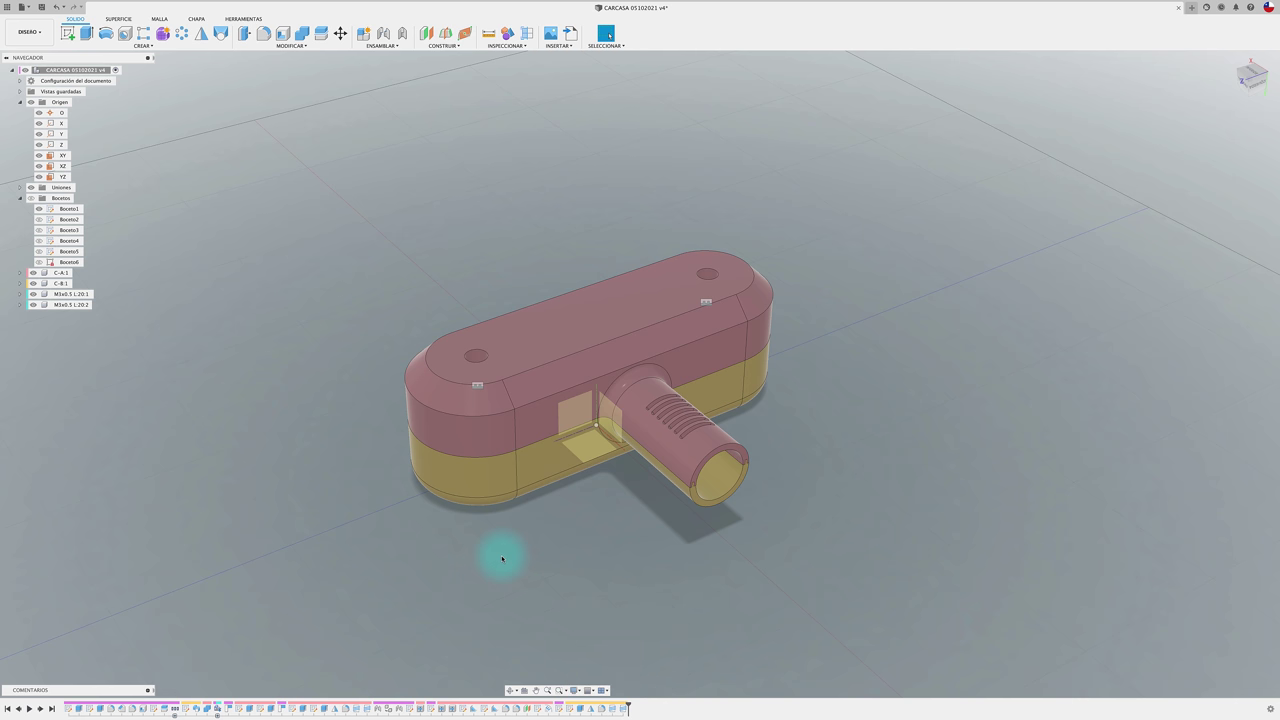
scroll(414, 386, "up", 2)
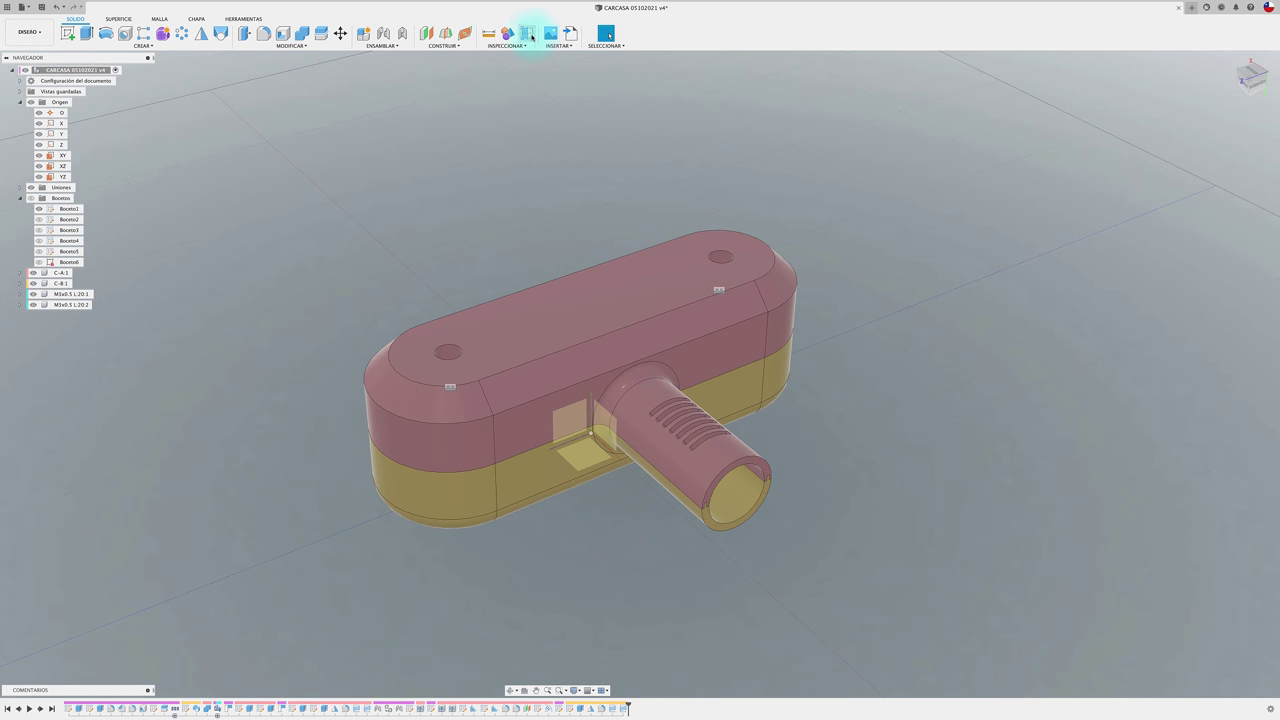
left_click(528, 35)
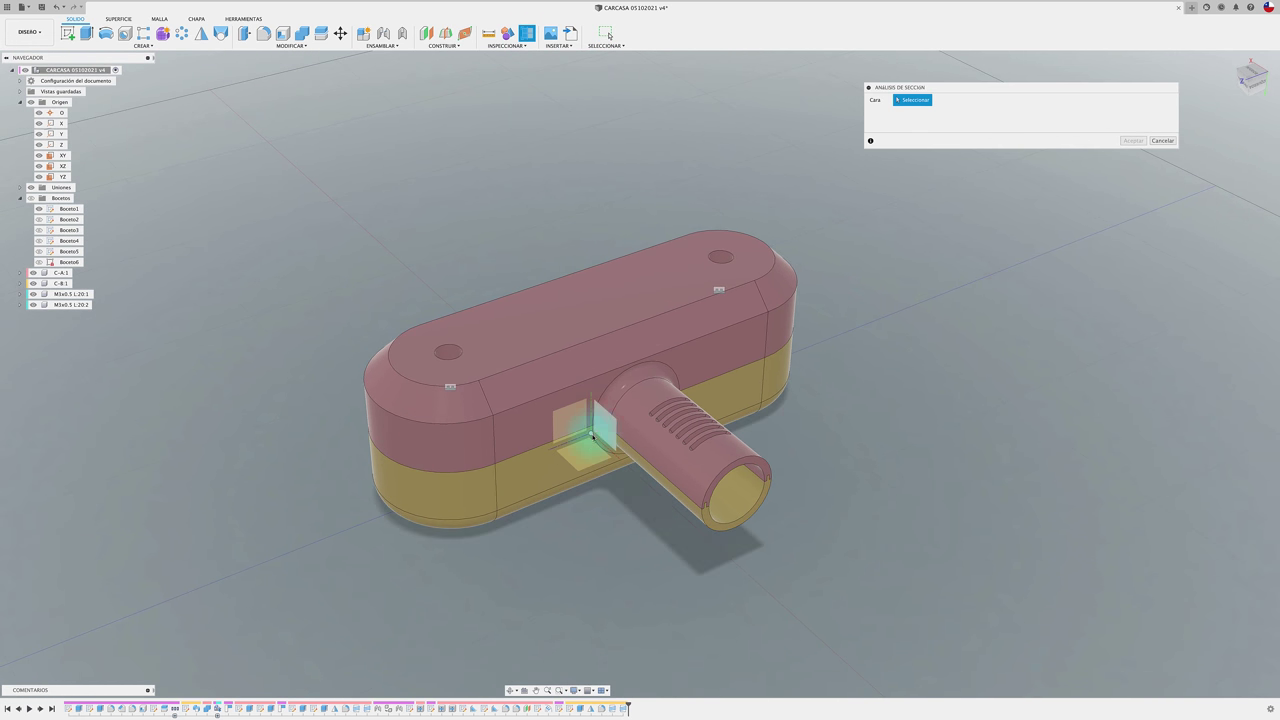
left_click(600, 432)
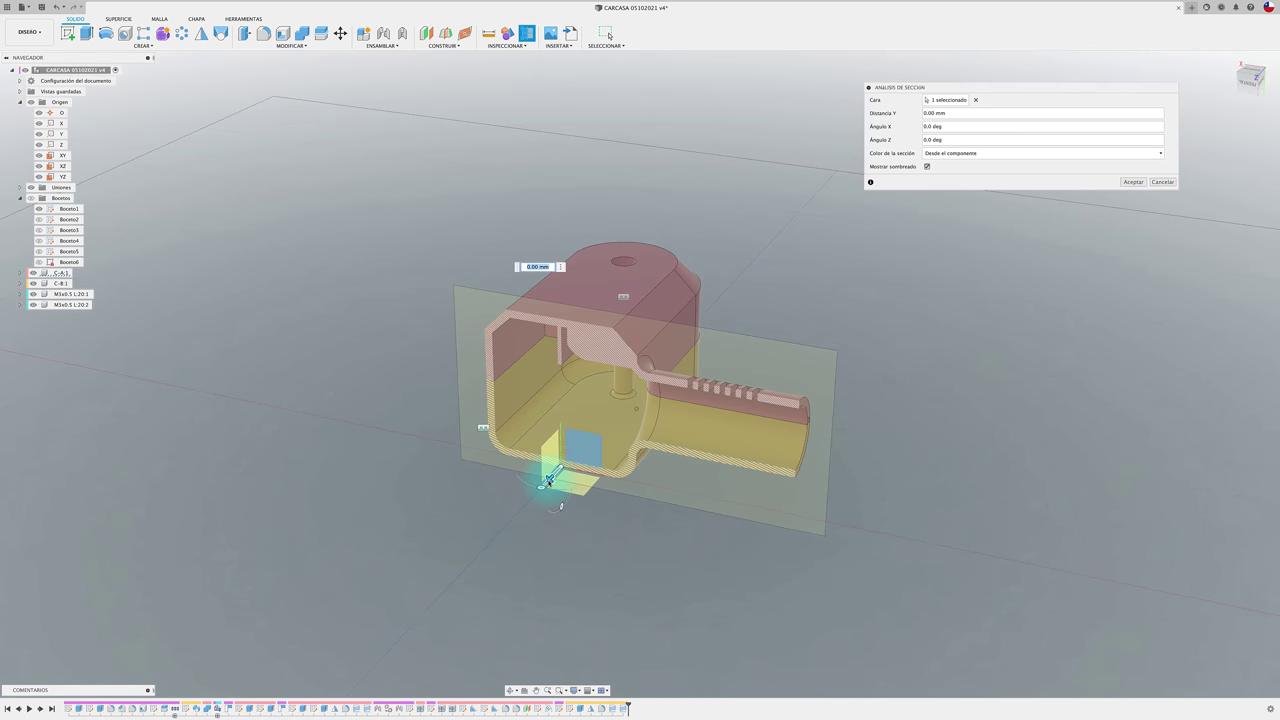
left_click_drag(549, 480, 614, 412)
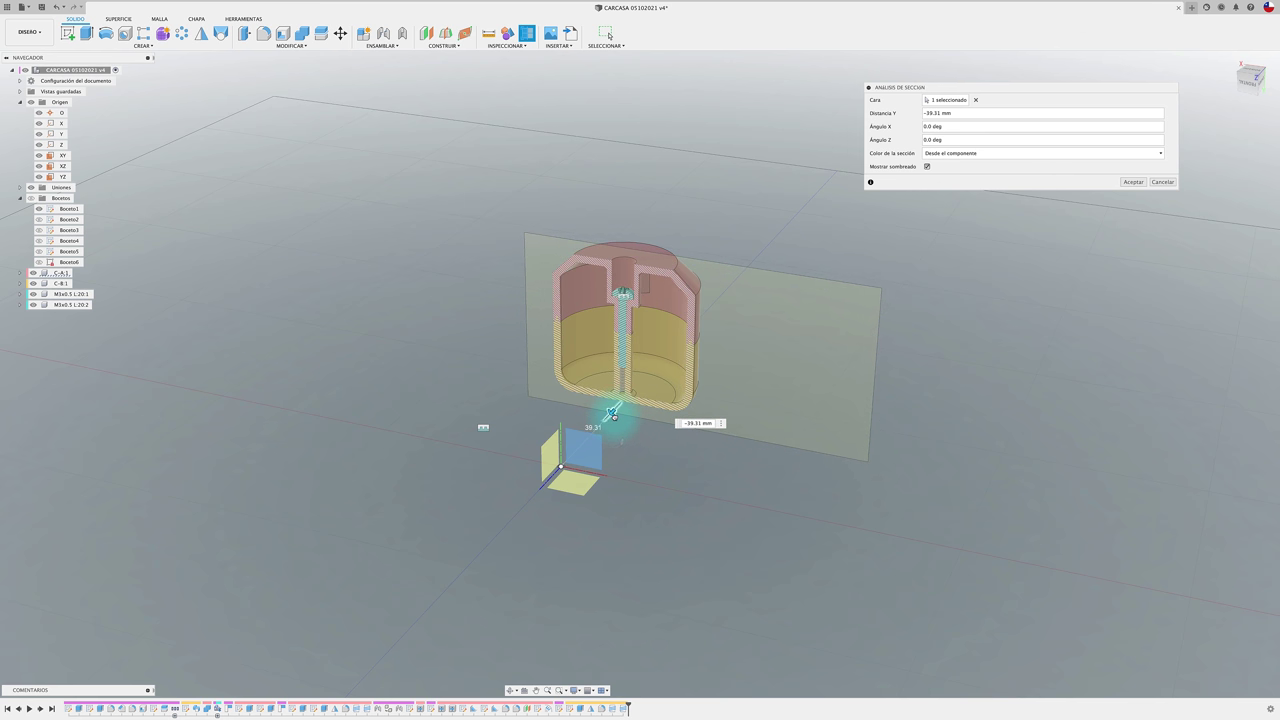
scroll(614, 413, "up", 3)
scroll(612, 420, "up", 2)
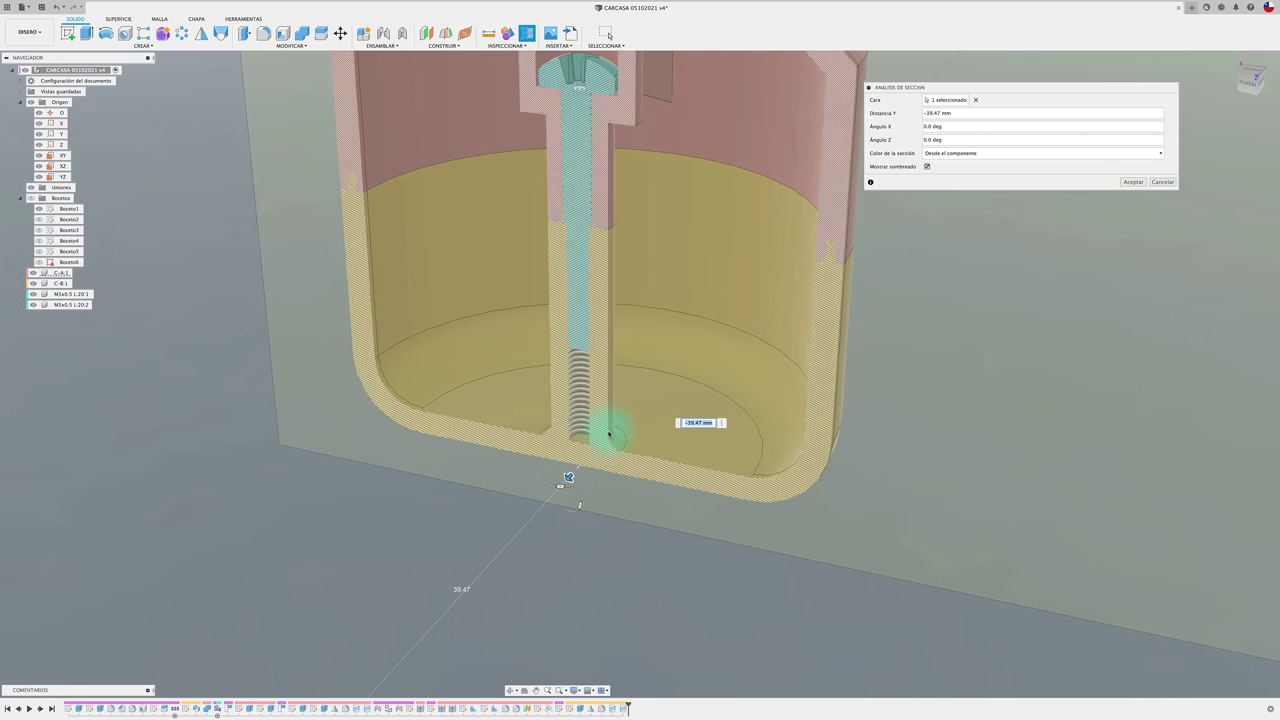
middle_click_drag(609, 432, 590, 463, "shift")
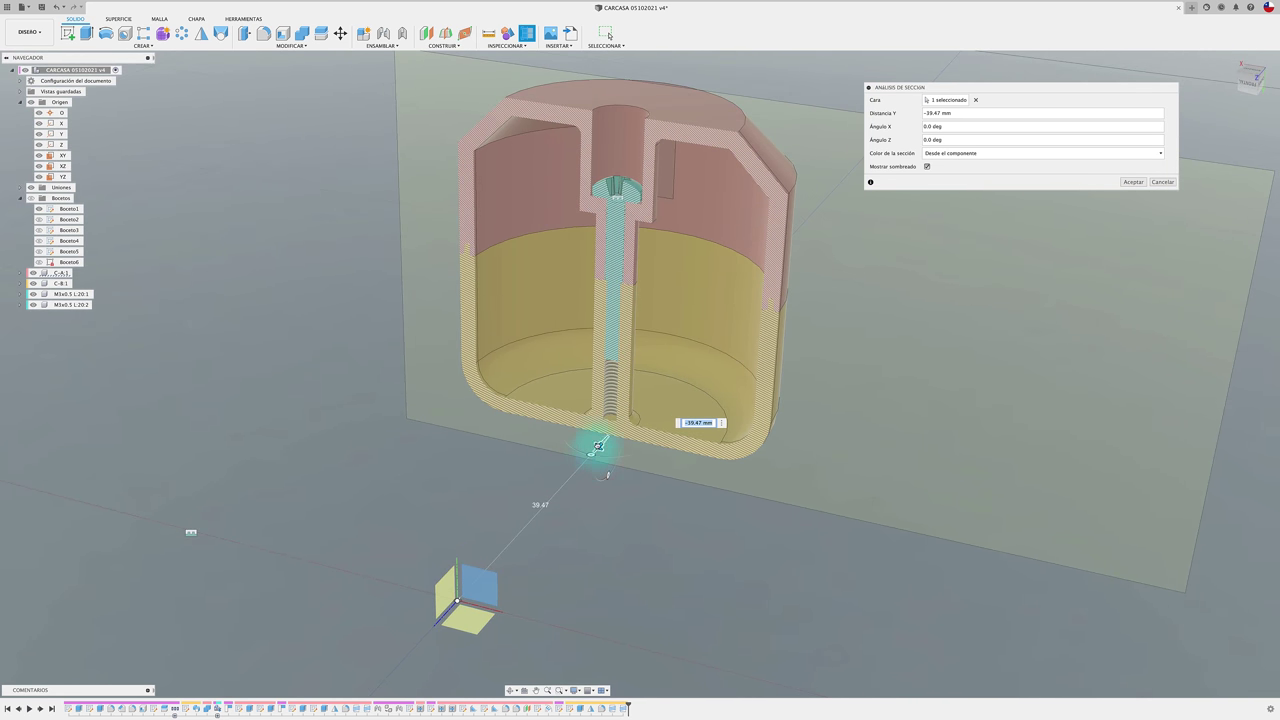
mouse_move(598, 445)
left_mouse_down()
mouse_move(607, 437)
mouse_move(443, 586)
mouse_move(23, 697)
left_mouse_up()
scroll(326, 503, "down", 5)
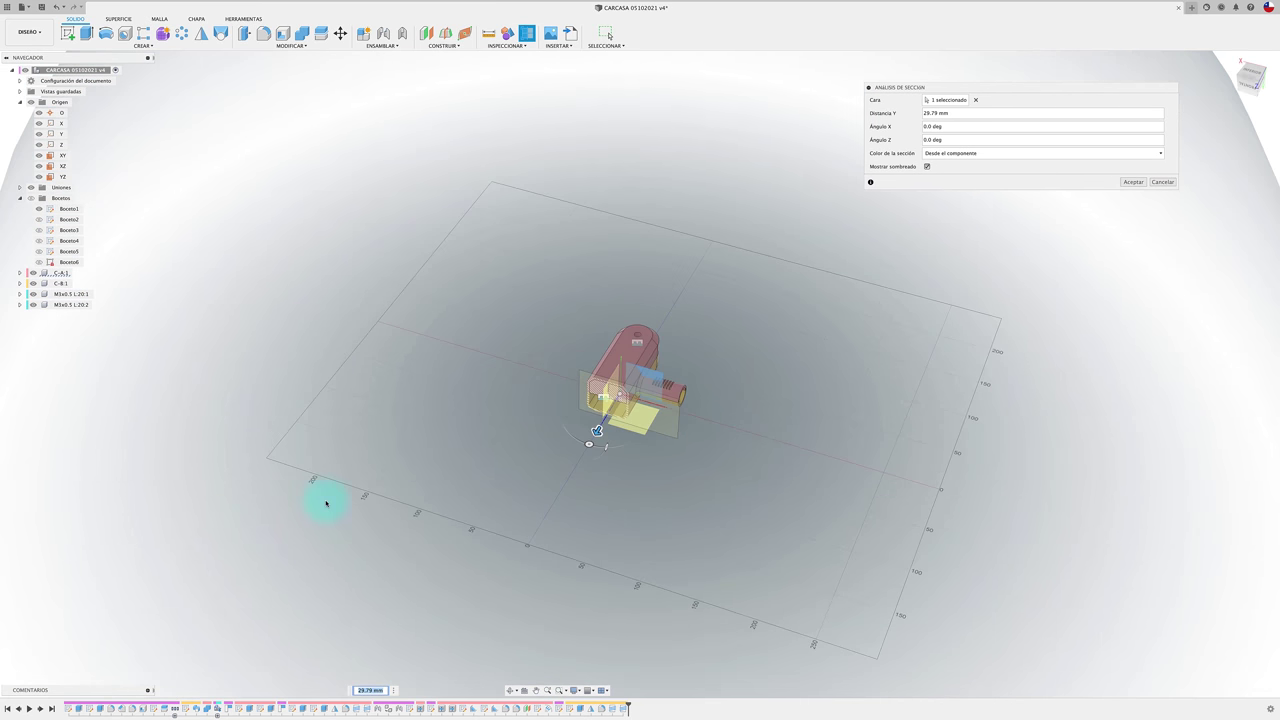
scroll(760, 351, "up", 3)
scroll(980, 214, "up", 3)
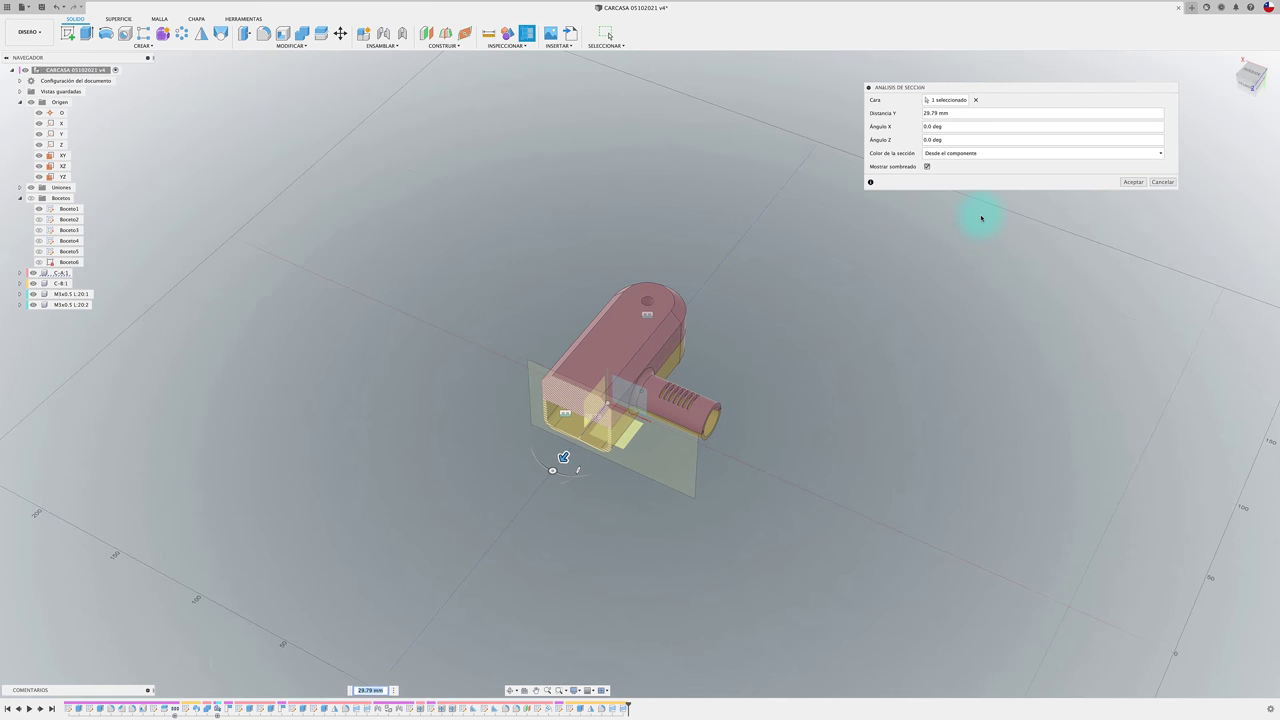
left_click(1170, 182)
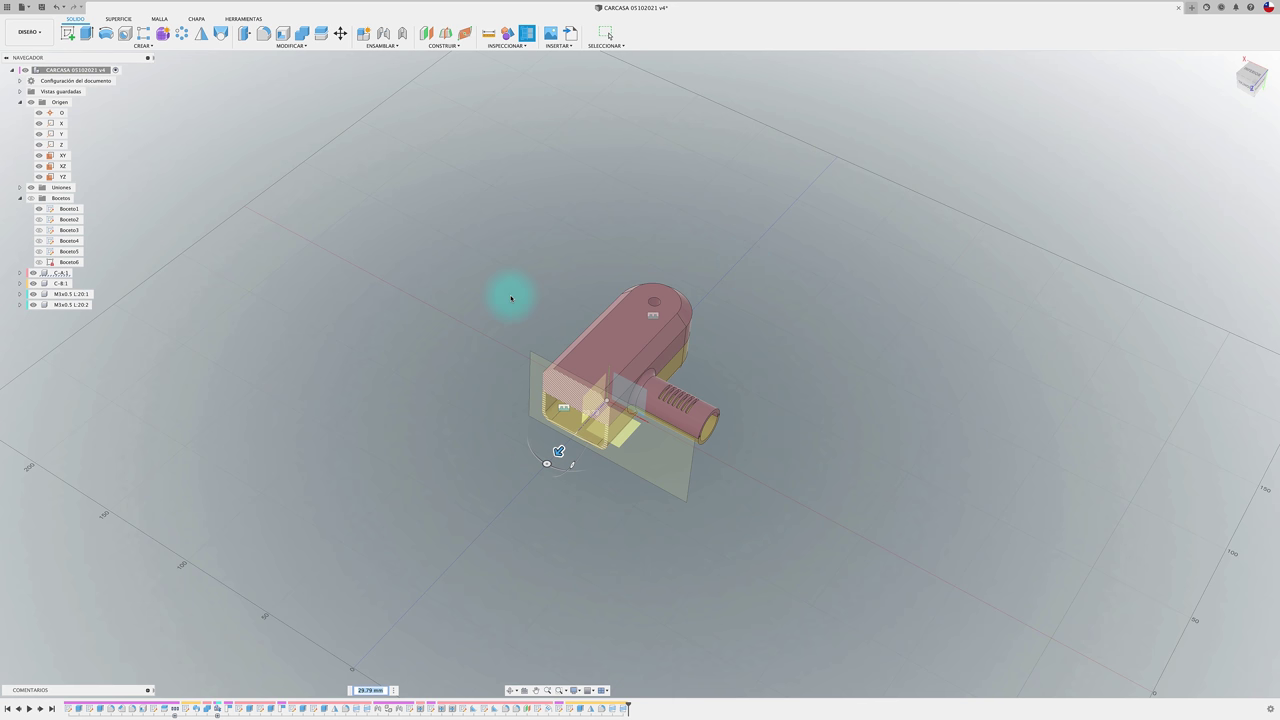
key("F6")
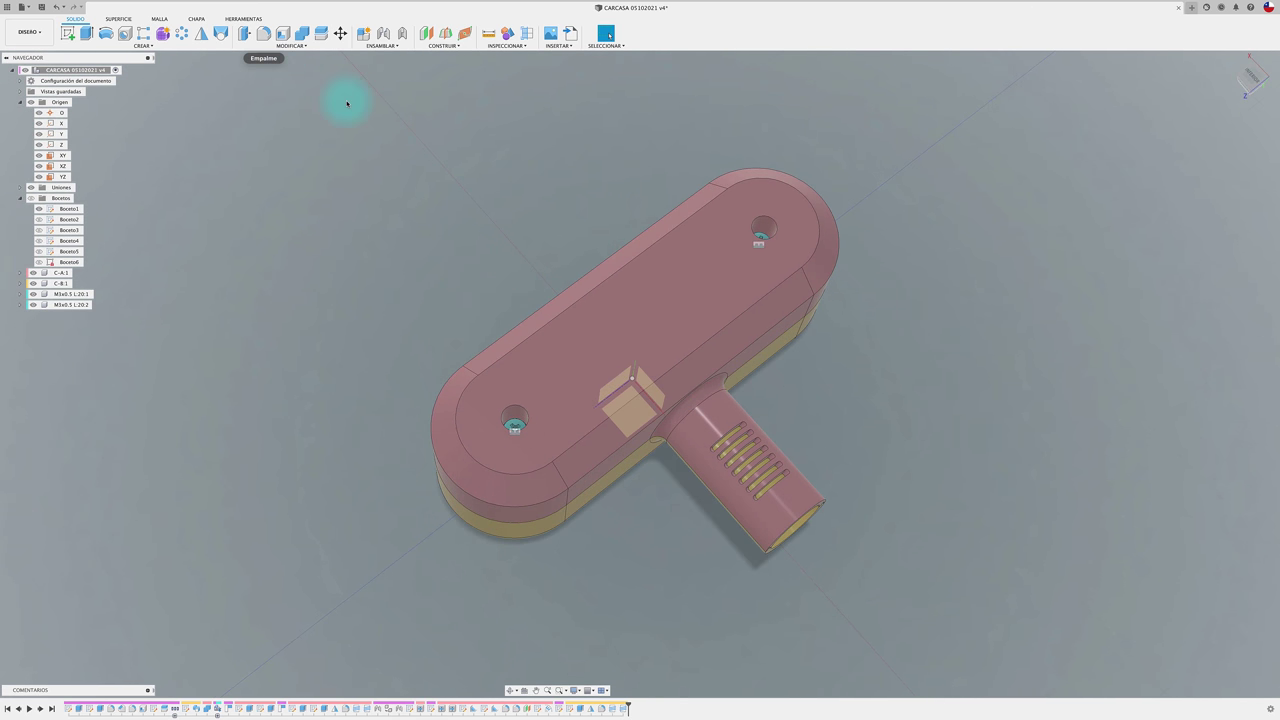
Step: Fillet both screw-hole rims on the lid's top face with a 1 mm radius
left_click(265, 34)
left_click(499, 380)
left_click(499, 372)
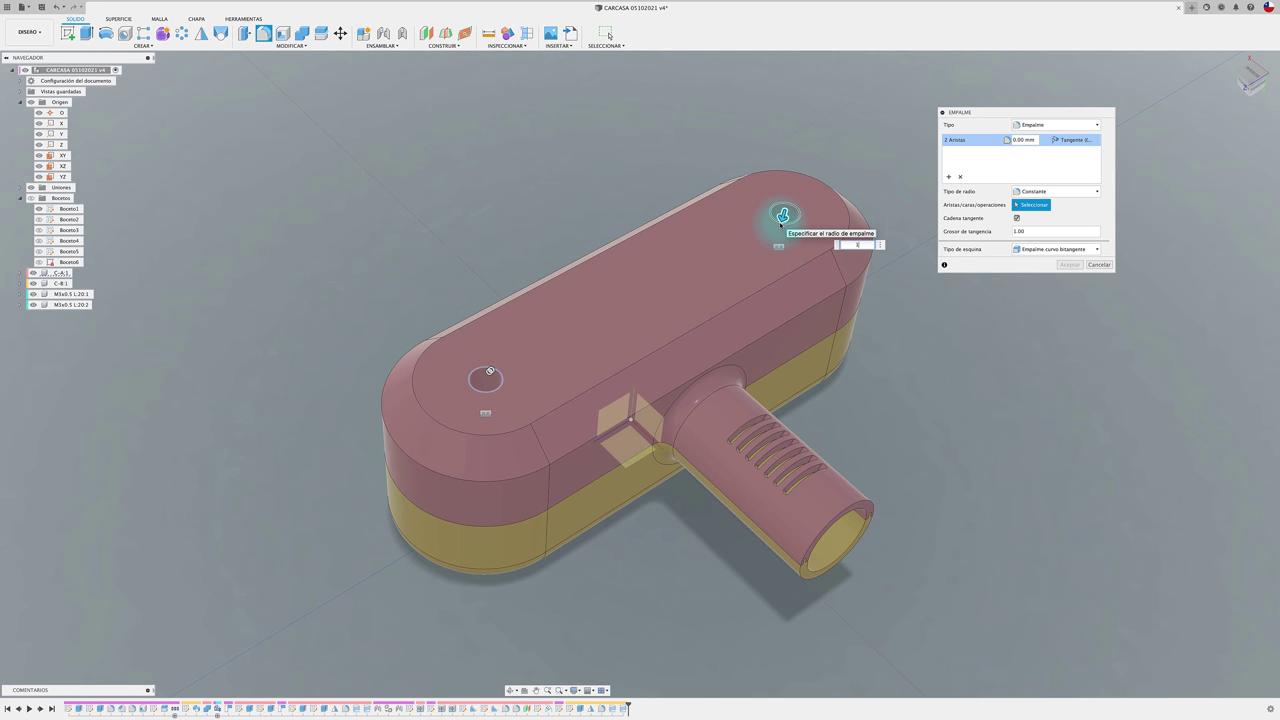
left_click(961, 348)
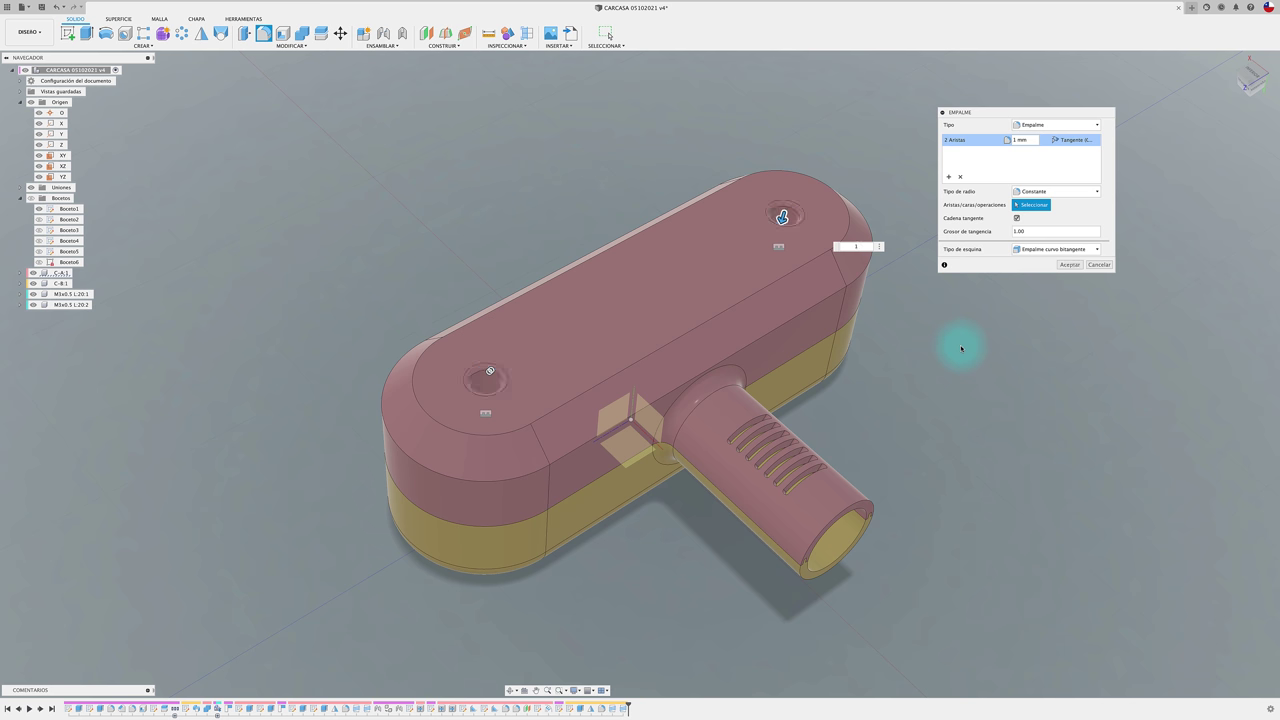
left_click(1068, 265)
middle_click_drag(940, 329, 944, 334, "shift")
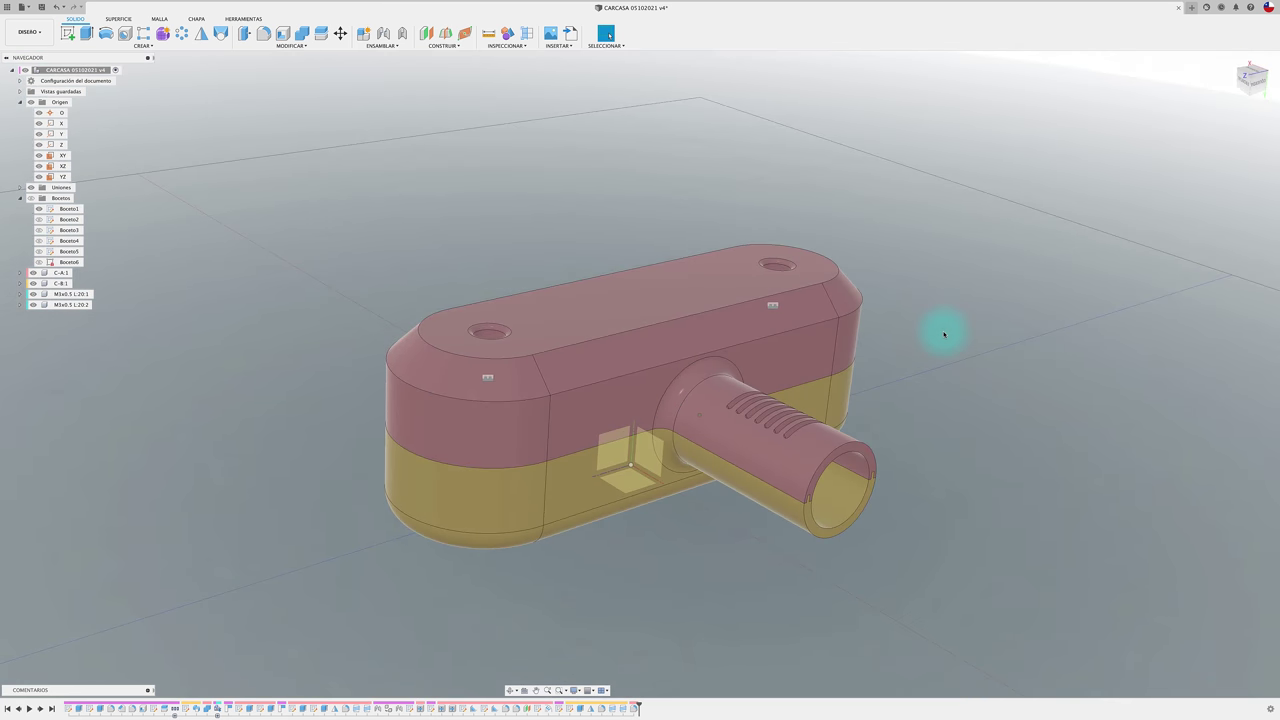
scroll(940, 331, "up", 5)
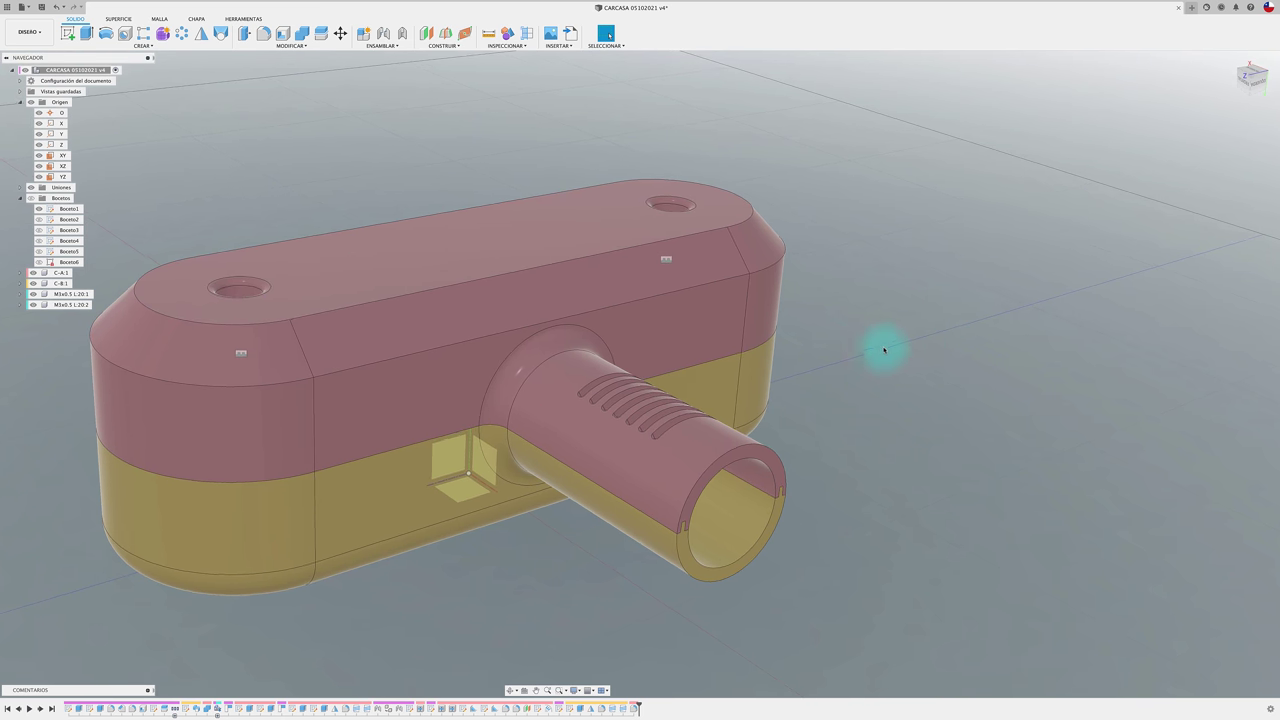
Step: Chamfer the rim edges of the slotted side tube's open end by 0.2 mm equal distance
left_click(278, 46)
left_click(259, 75)
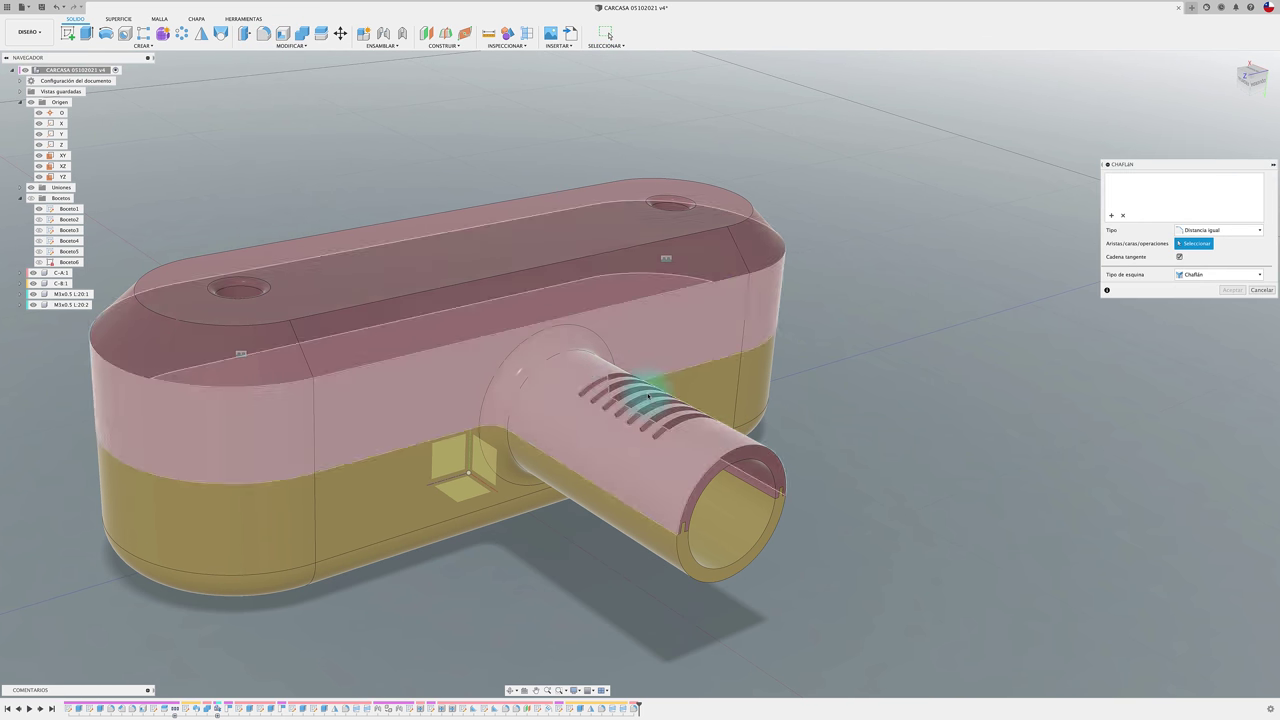
left_click(771, 452)
type("1")
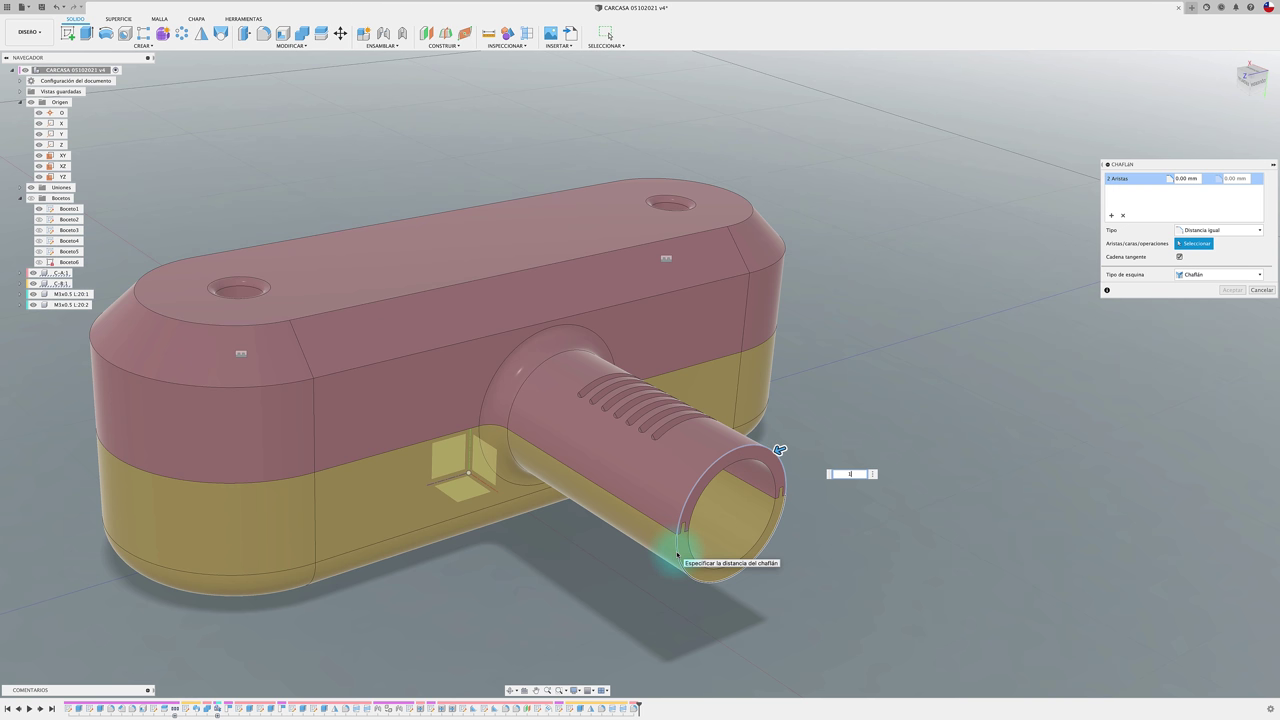
type("0.1")
key("Return")
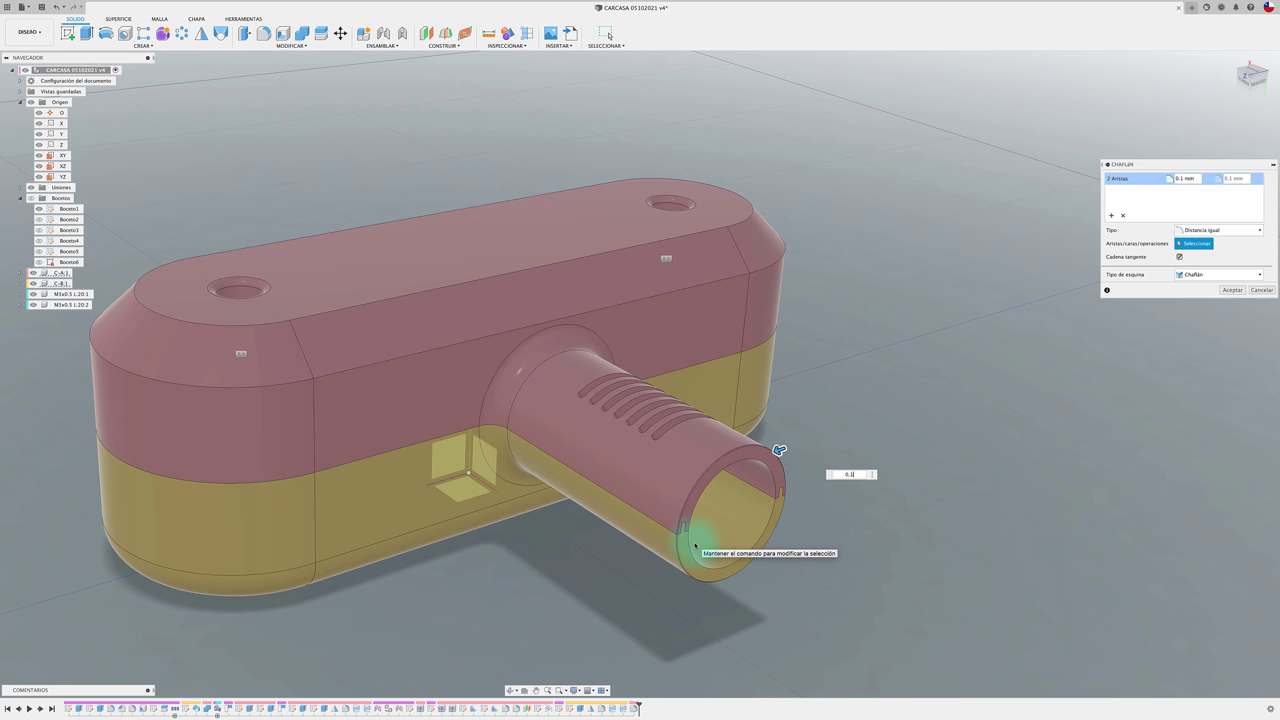
type("5")
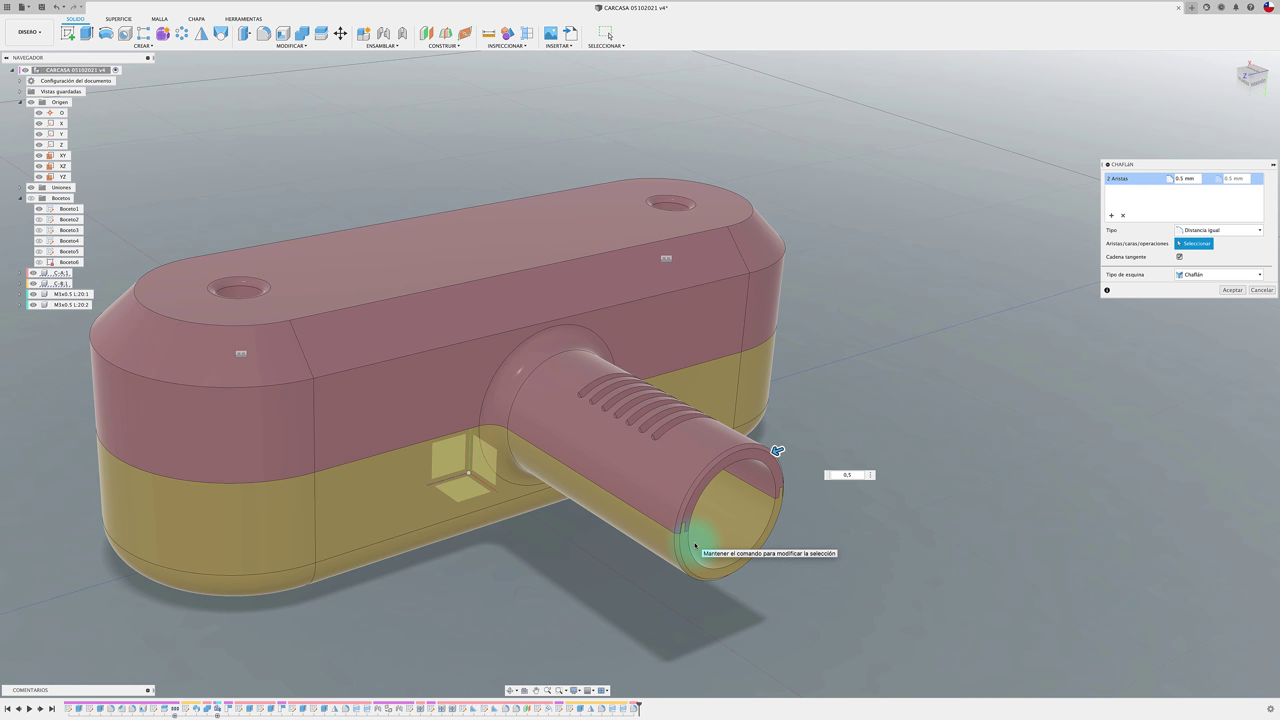
key("BackSpace")
type("2")
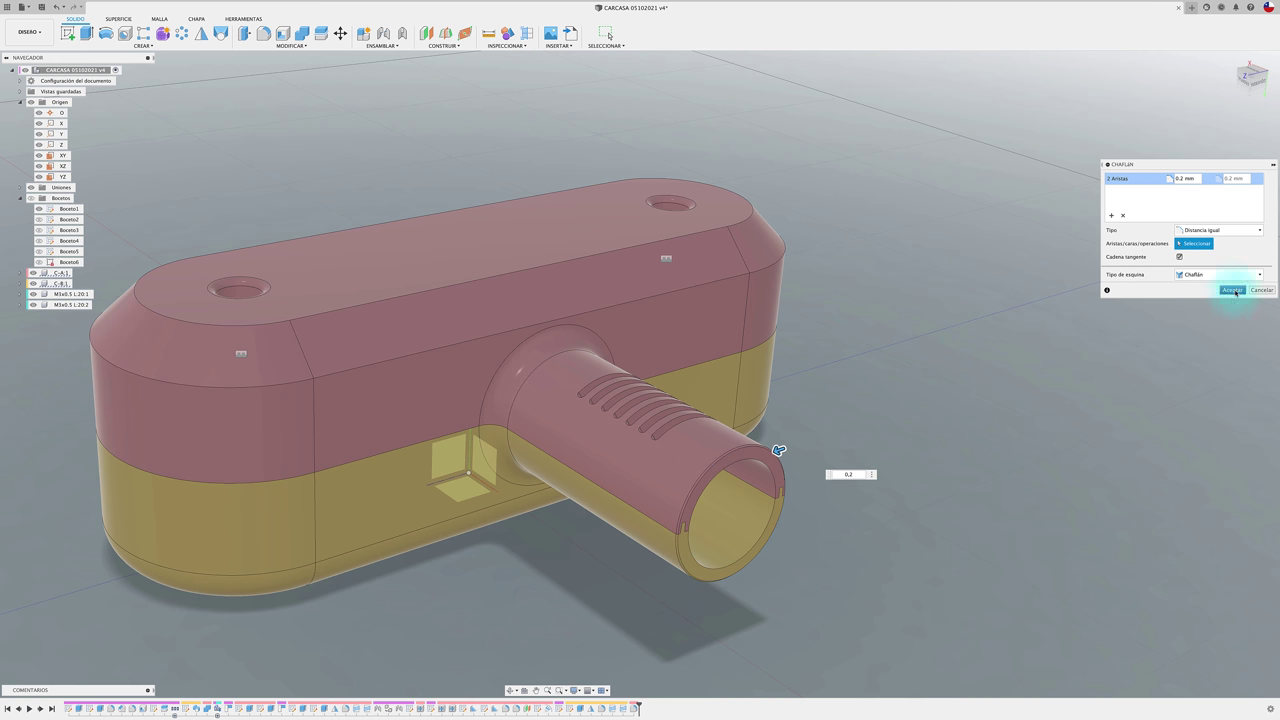
left_click(1236, 292)
mouse_move(529, 566)
middle_mouse_down("shift")
mouse_move(503, 571)
mouse_move(394, 380)
mouse_move(263, 228)
mouse_move(266, 251)
middle_mouse_up("shift")
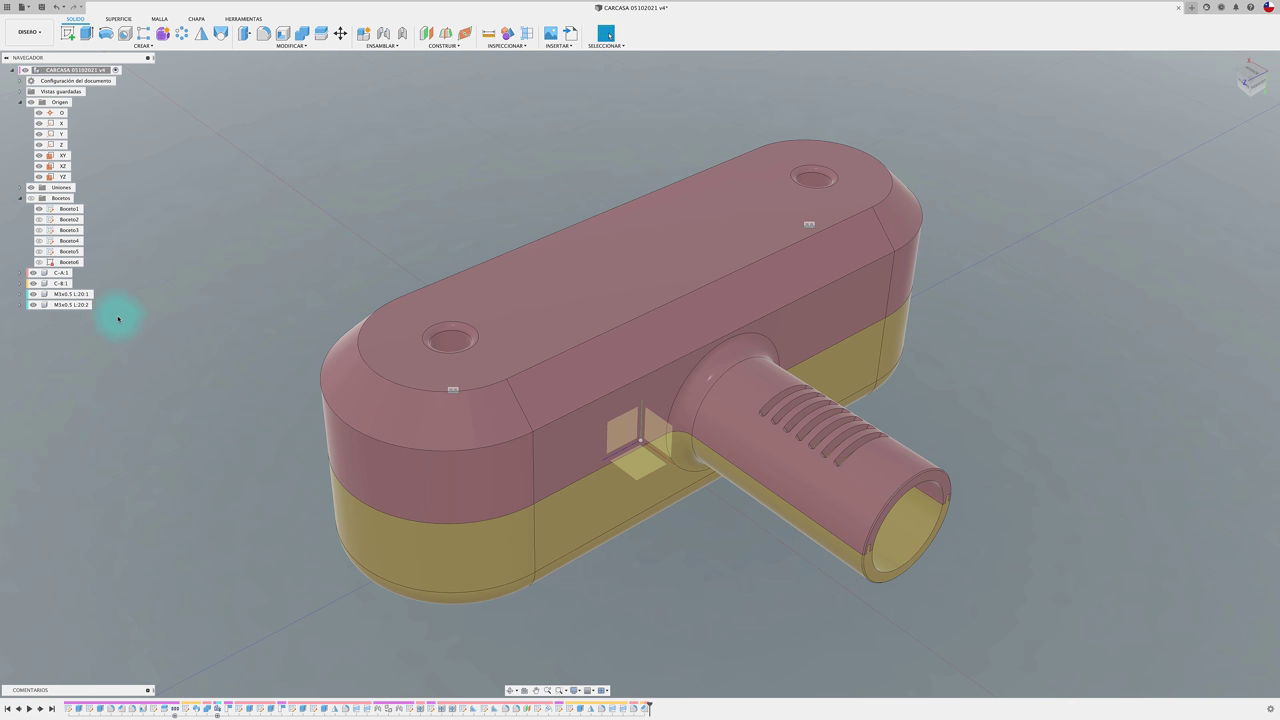
Step: Make lower casing C-B:1 translucent via Opacity Control, then save as CARCASA 05102021 v4
right_click(66, 284)
mouse_move(110, 546)
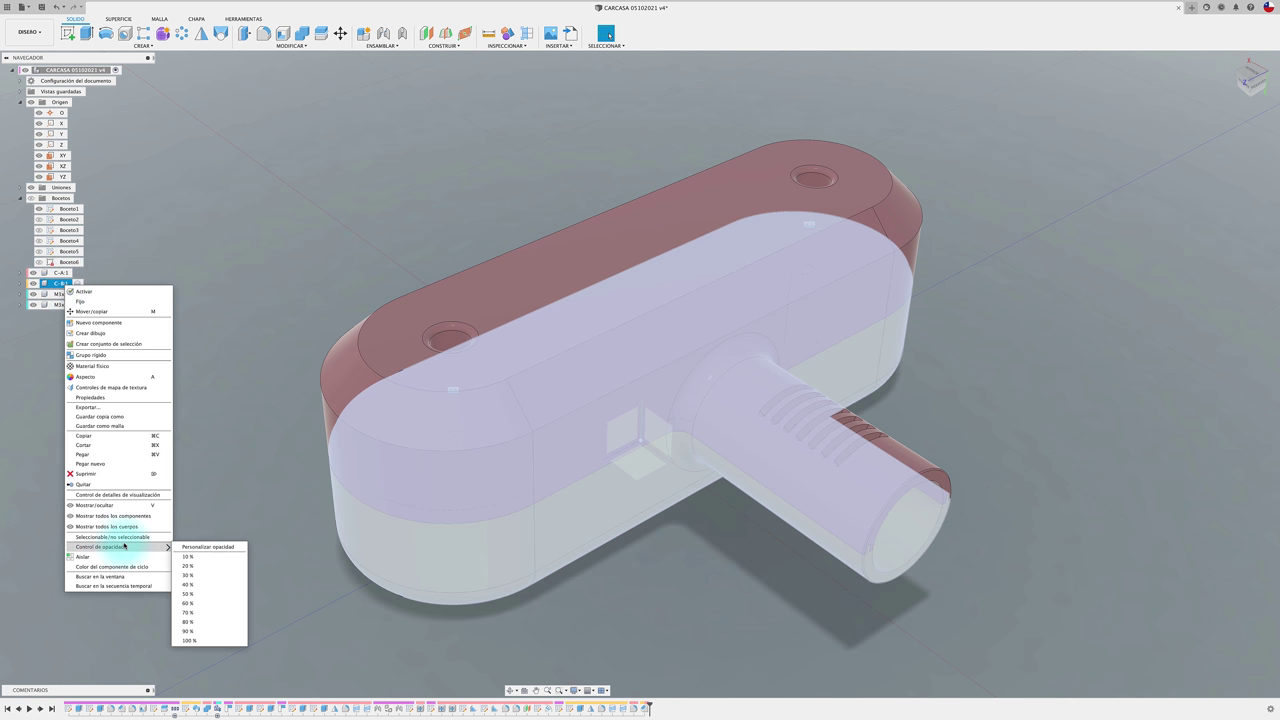
left_click(199, 566)
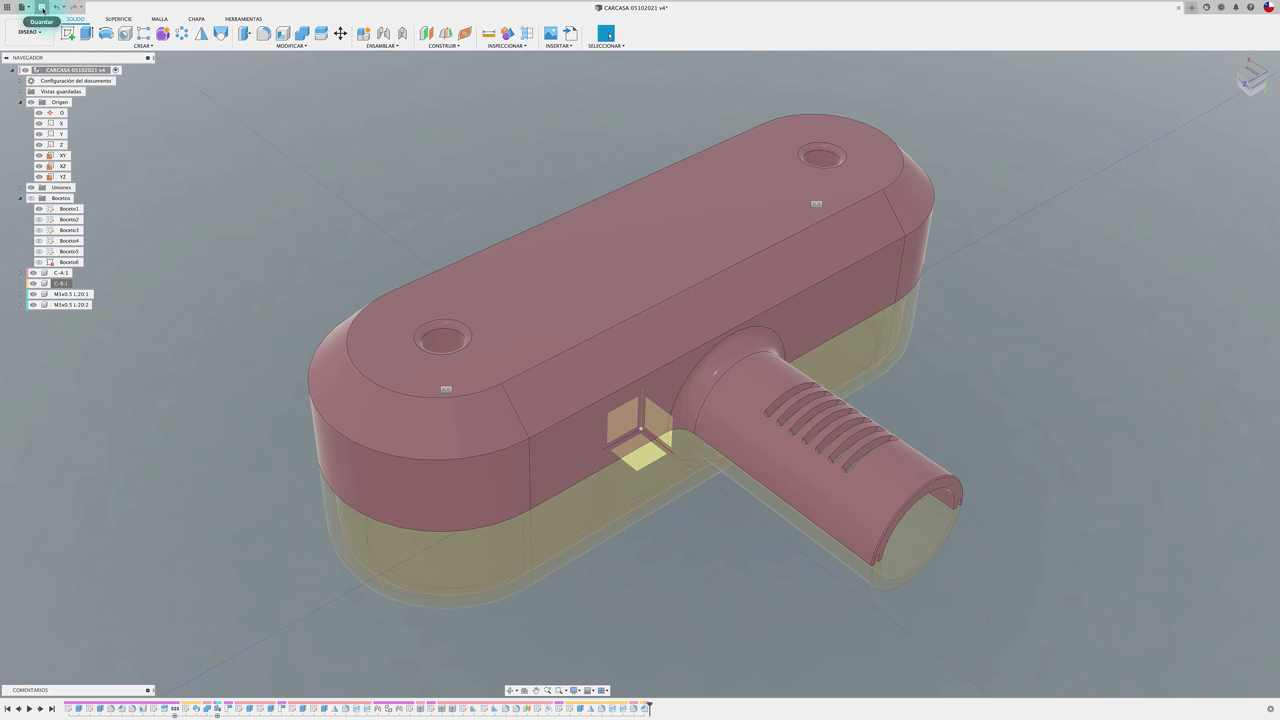
left_click(42, 8)
left_click(649, 367)
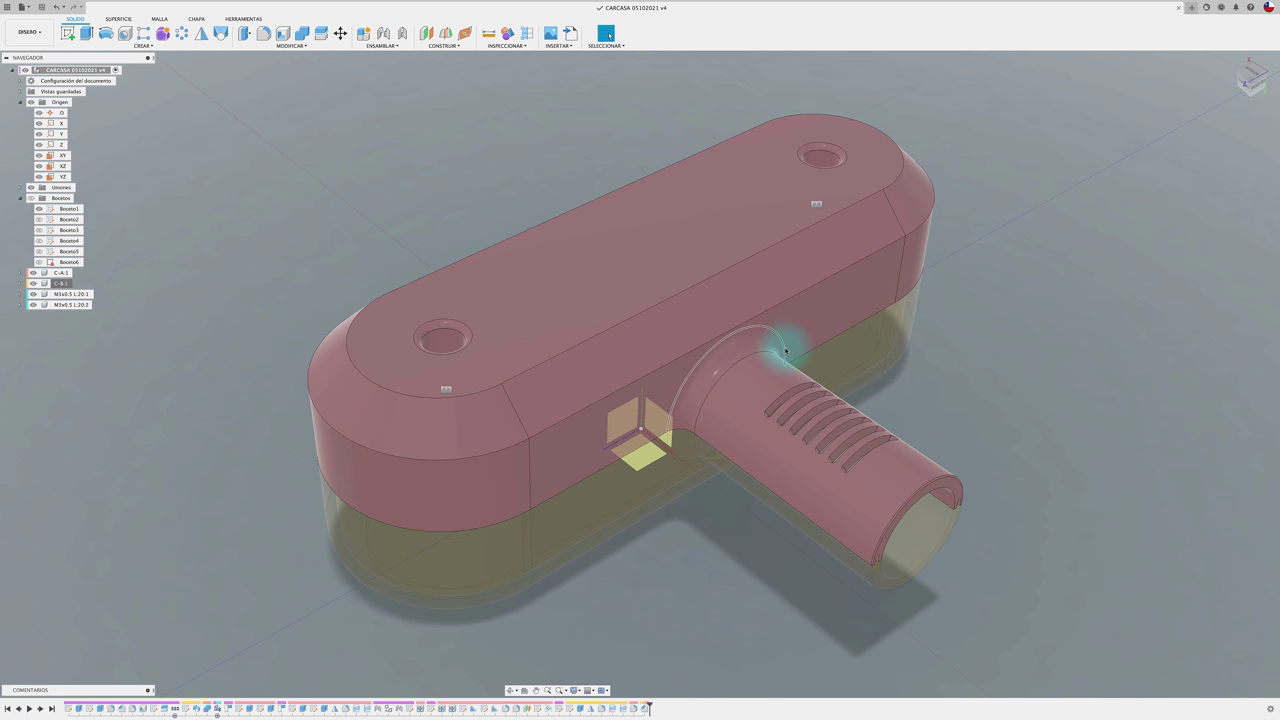